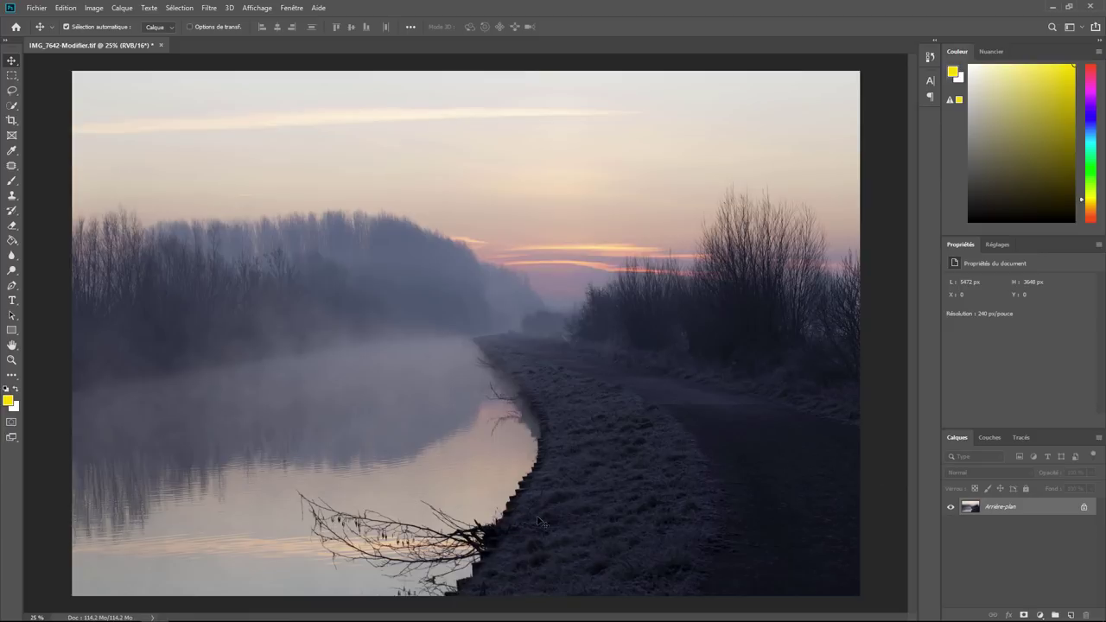
- Zoom to 66.7% and pan to the bare branch lying in the water by the grassy bank and steps
{"action": "scroll", "coordinate": [538, 520], "scroll_direction": "up", "scroll_amount": 3}
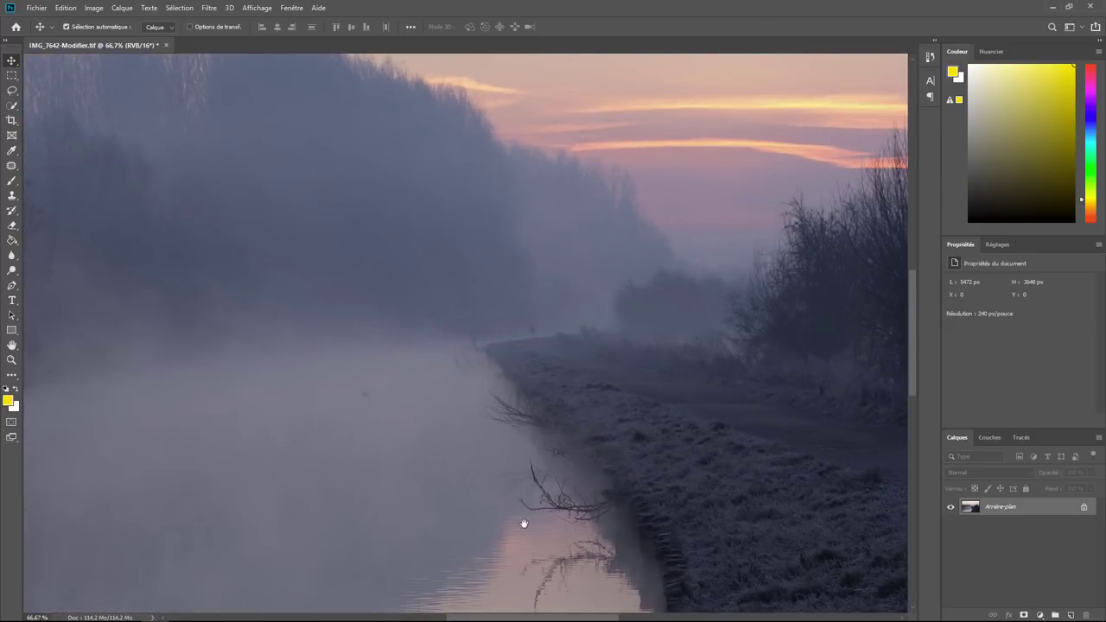
{"action": "left_click_drag", "start_coordinate": [523, 523], "coordinate": [539, 164]}
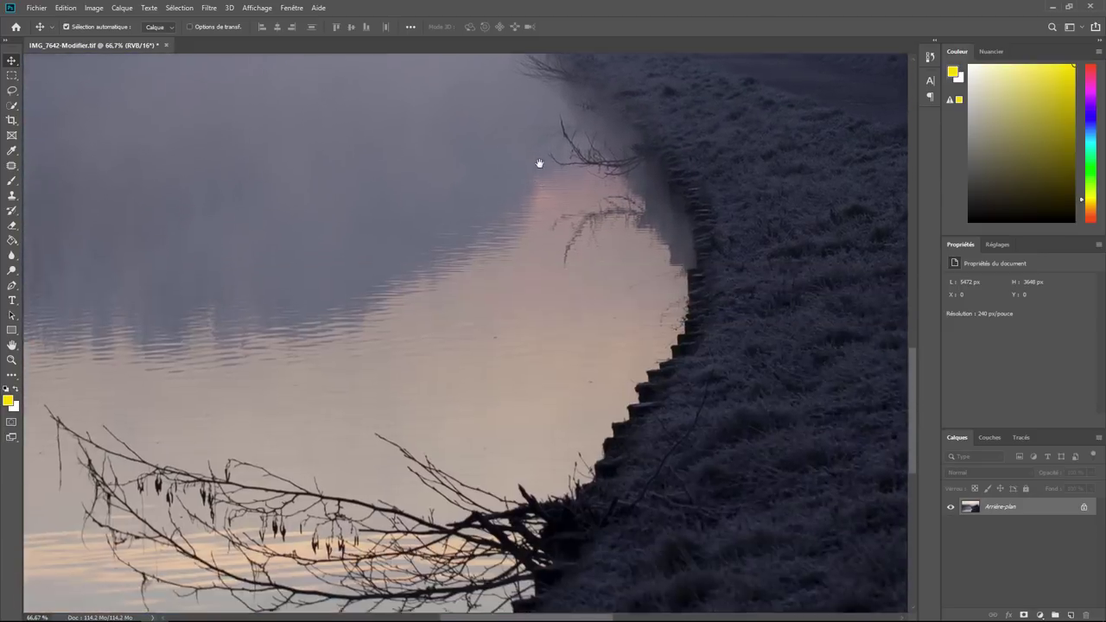
{"action": "left_click_drag", "start_coordinate": [619, 464], "coordinate": [592, 291]}
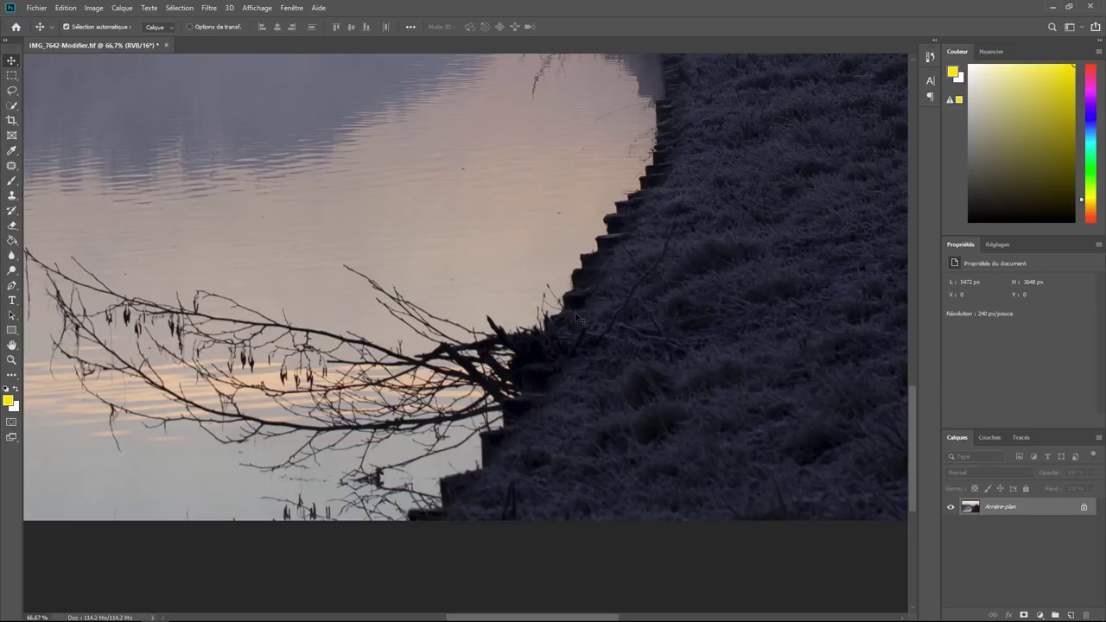
{"action": "left_click_drag", "start_coordinate": [407, 420], "coordinate": [636, 358]}
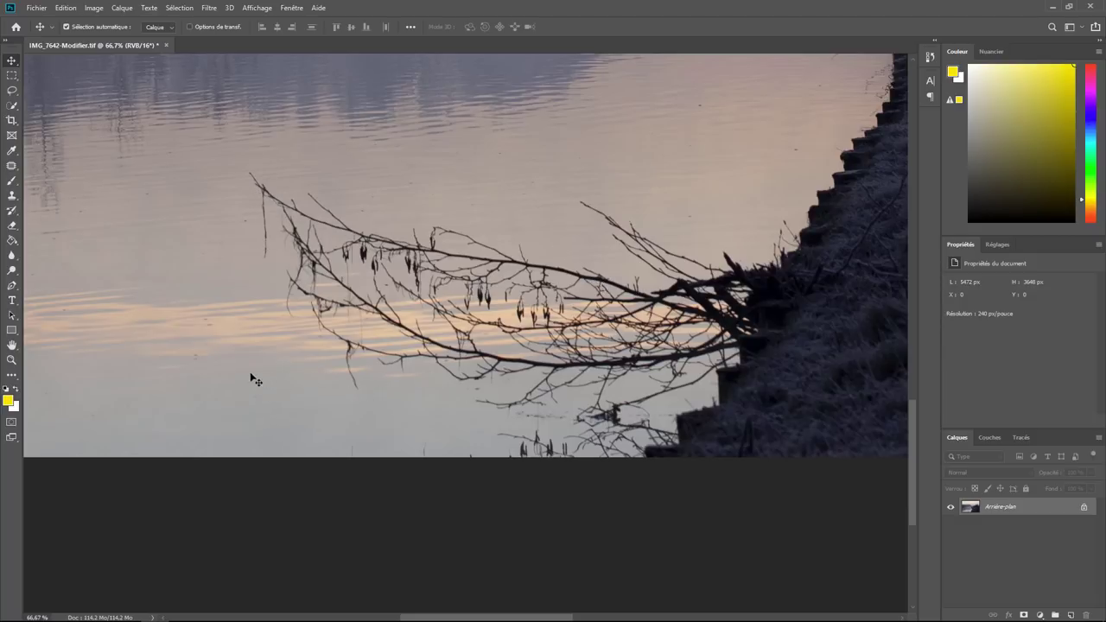
{"action": "left_click_drag", "start_coordinate": [238, 374], "coordinate": [578, 367]}
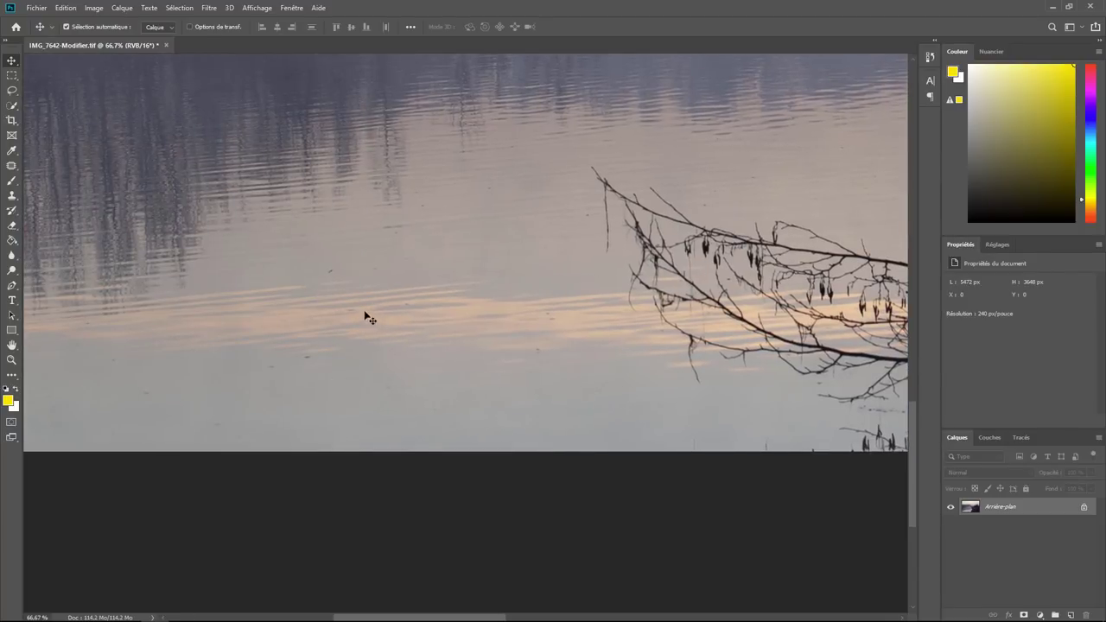
{"action": "left_click_drag", "start_coordinate": [572, 346], "coordinate": [357, 338]}
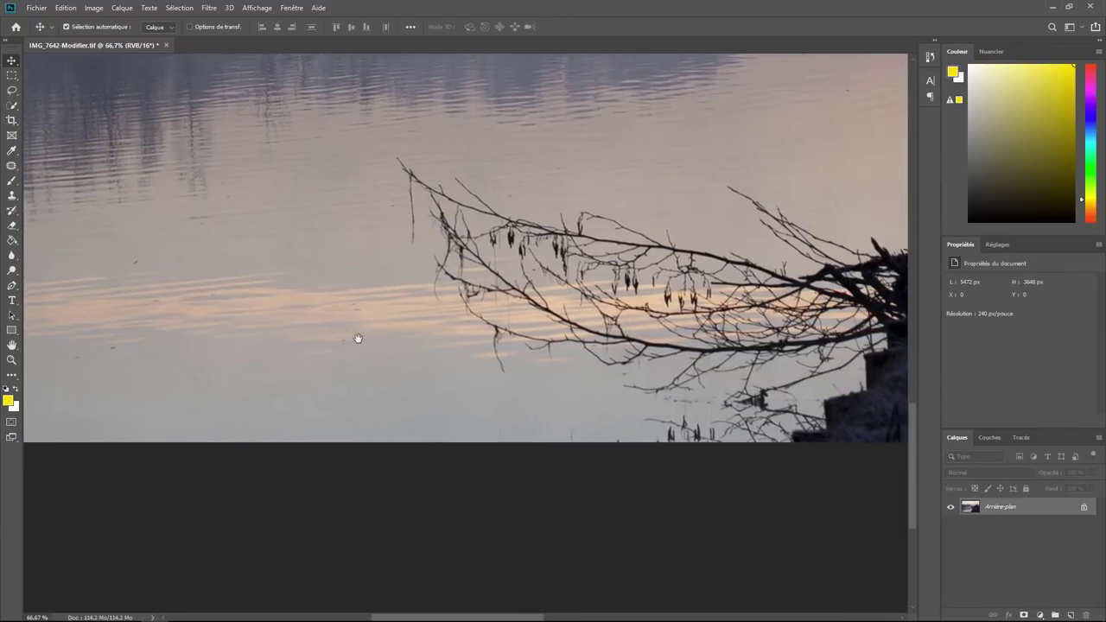
{"action": "left_click_drag", "start_coordinate": [671, 216], "coordinate": [654, 216]}
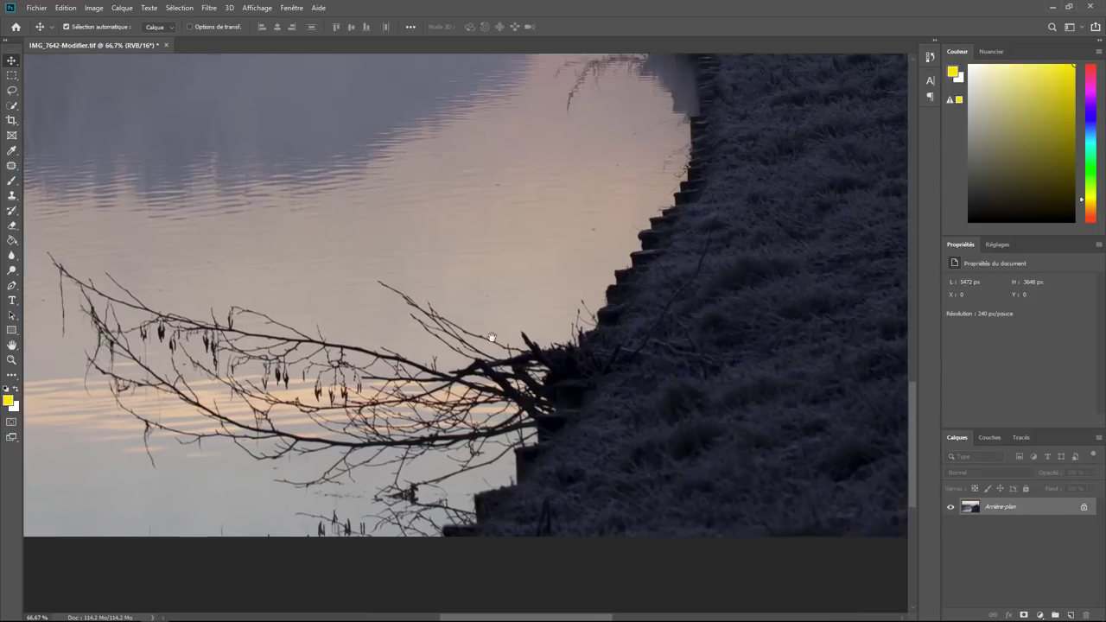
{"action": "left_click_drag", "start_coordinate": [789, 235], "coordinate": [476, 339]}
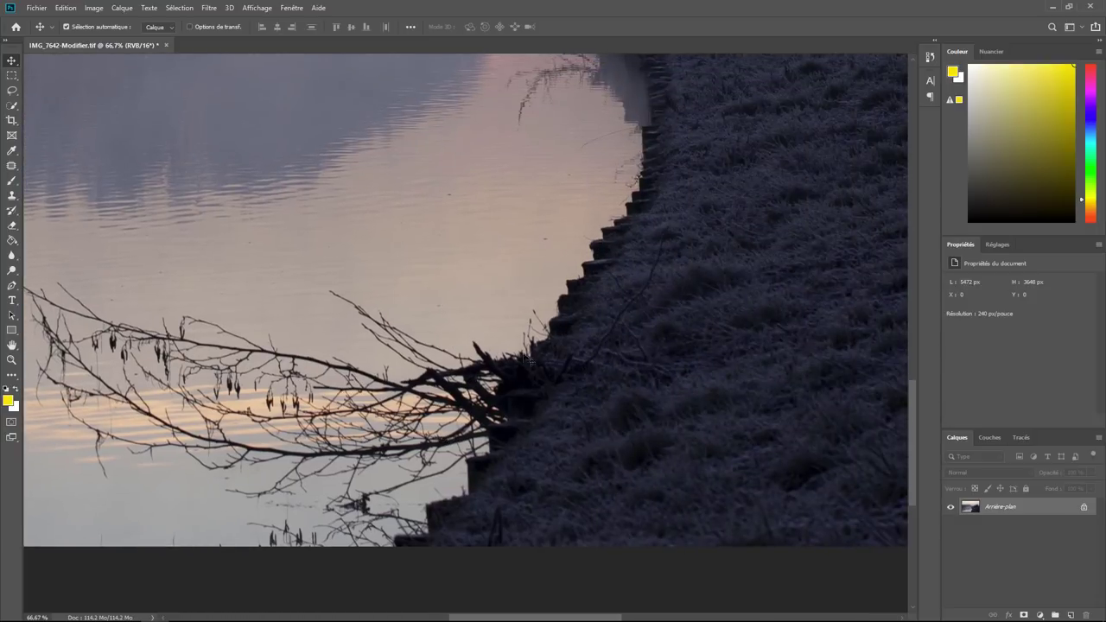
- Lasso clean water beside the steps and copy it onto a new layer, Calque 1, via Calque par Copier
{"action": "left_click", "coordinate": [12, 91]}
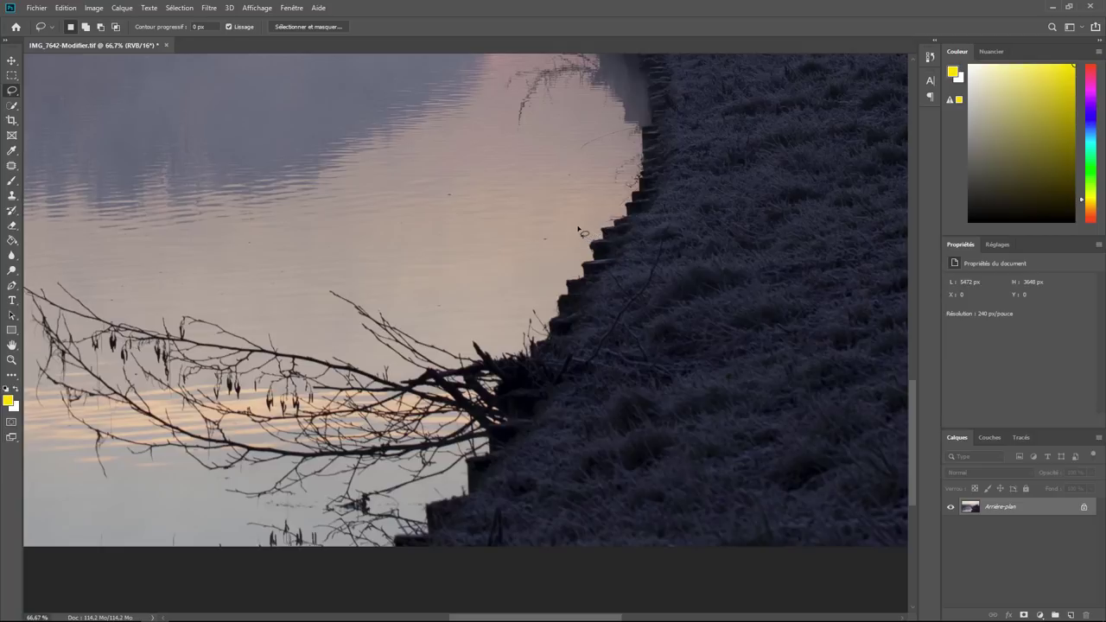
{"action": "mouse_move", "coordinate": [577, 226]}
{"action": "left_mouse_down"}
{"action": "mouse_move", "coordinate": [665, 235]}
{"action": "mouse_move", "coordinate": [625, 318]}
{"action": "mouse_move", "coordinate": [594, 345]}
{"action": "mouse_move", "coordinate": [520, 329]}
{"action": "mouse_move", "coordinate": [481, 284]}
{"action": "mouse_move", "coordinate": [526, 232]}
{"action": "mouse_move", "coordinate": [572, 227]}
{"action": "left_mouse_up"}
{"action": "right_click", "coordinate": [574, 255]}
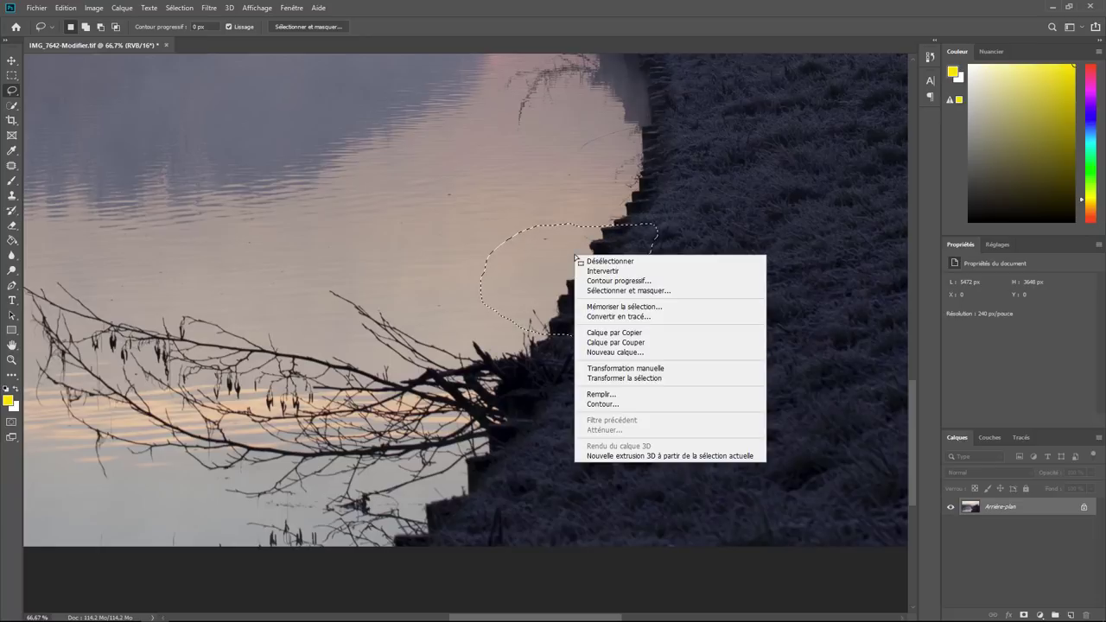
{"action": "left_click", "coordinate": [614, 333]}
- Move the copied water patch over the branch's base and nudge it into place
{"action": "left_click", "coordinate": [11, 60]}
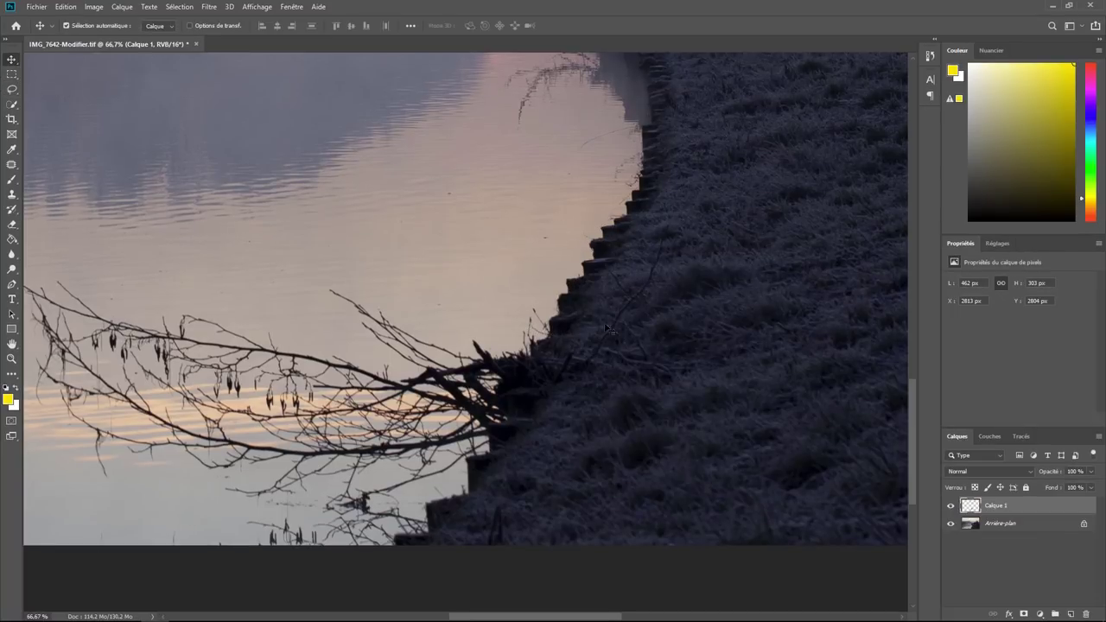
{"action": "mouse_move", "coordinate": [608, 285]}
{"action": "left_mouse_down"}
{"action": "mouse_move", "coordinate": [551, 433]}
{"action": "mouse_move", "coordinate": [529, 407]}
{"action": "mouse_move", "coordinate": [536, 392]}
{"action": "left_mouse_up"}
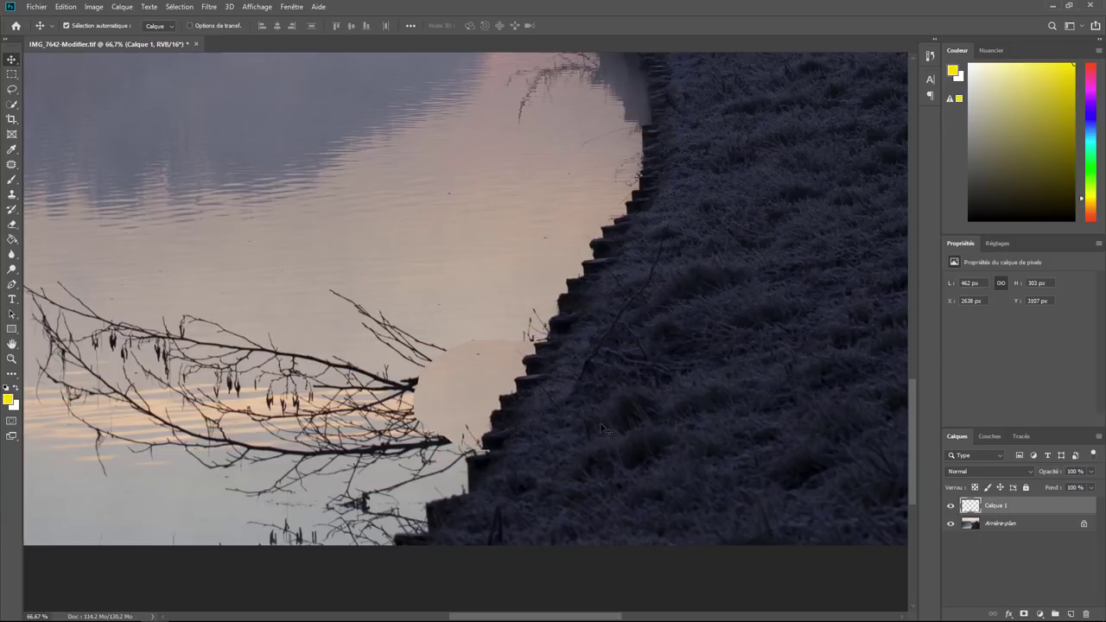
{"action": "key", "text": "Up"}
{"action": "key", "text": "Up"}
{"action": "key", "text": "Up"}
{"action": "key", "text": "Up"}
{"action": "key", "text": "Up"}
{"action": "key", "text": "Up"}
{"action": "key", "text": "Right"}
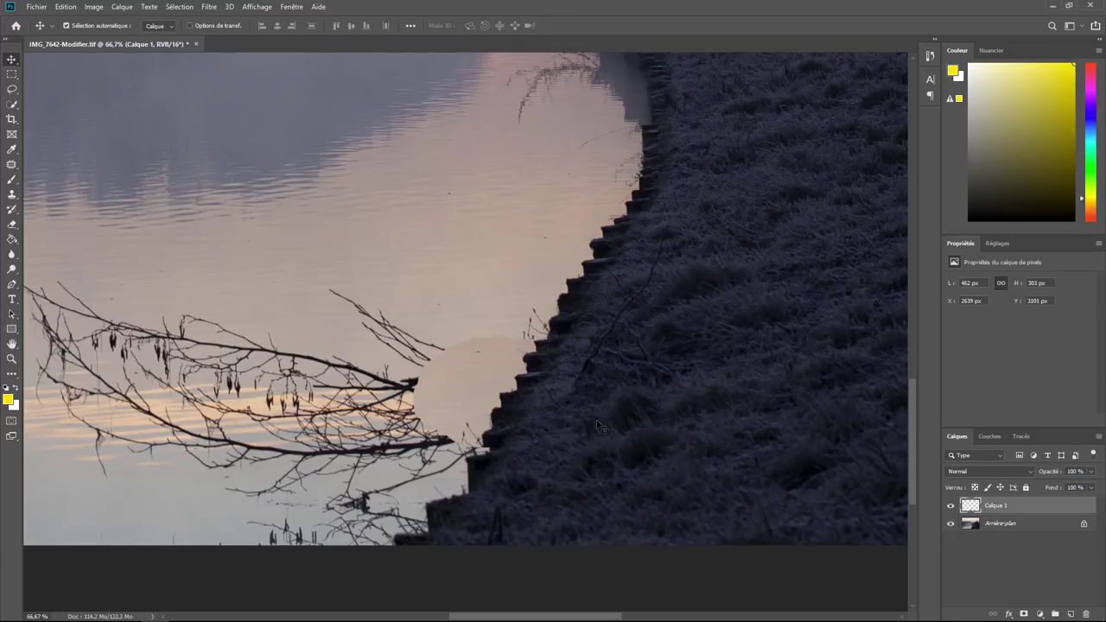
- Enlarge the water patch with Transformation manuelle, stretching it taller and wider, and commit
{"action": "left_click", "coordinate": [61, 7]}
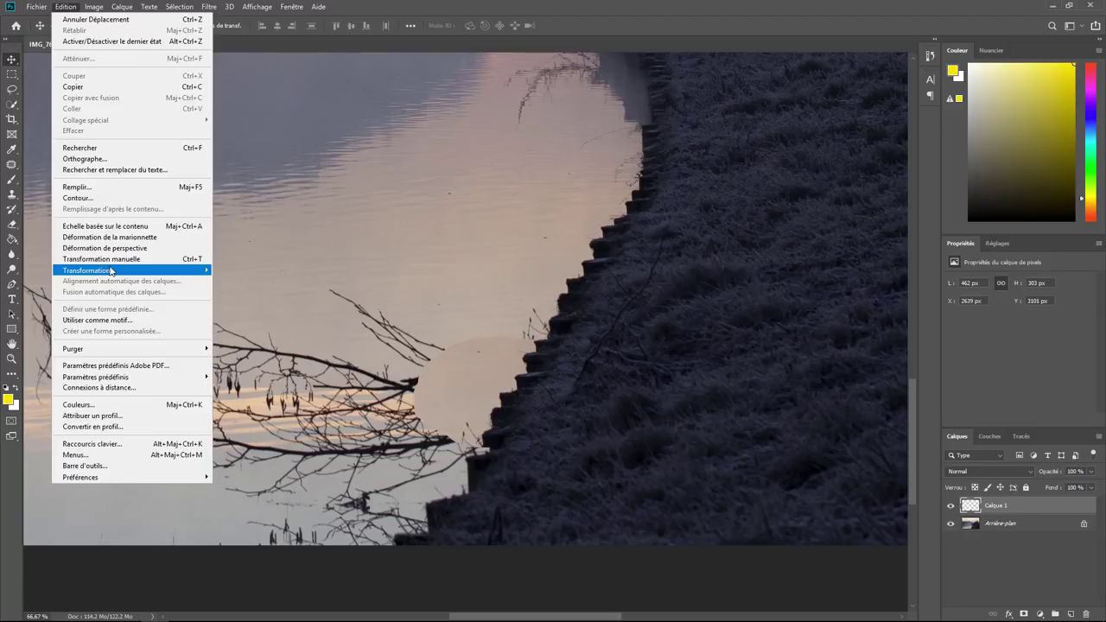
{"action": "left_click", "coordinate": [270, 289]}
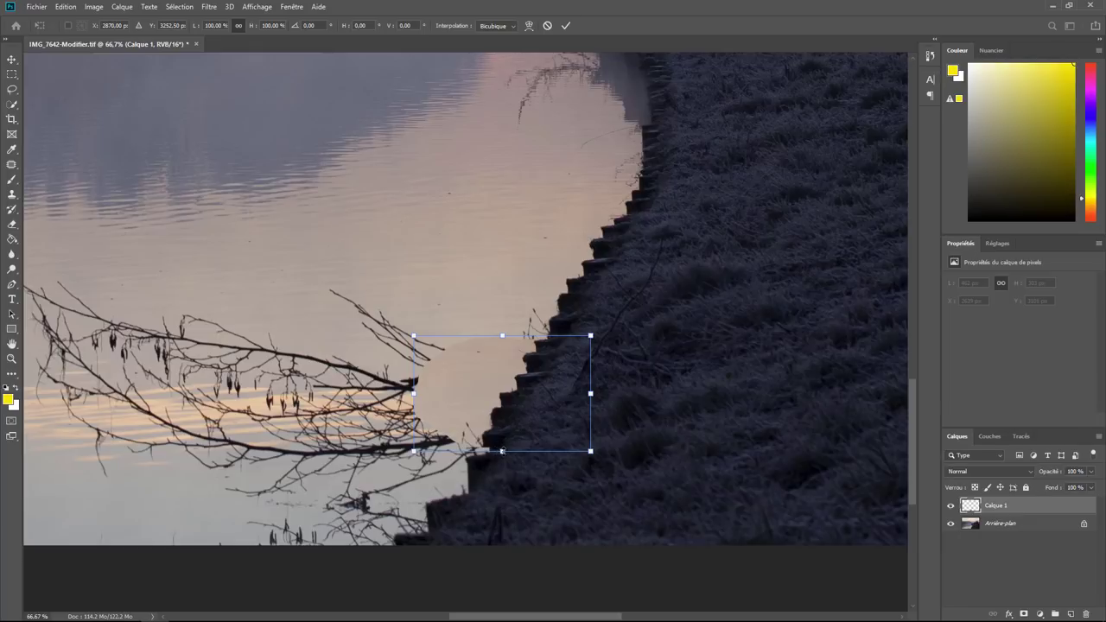
{"action": "left_click_drag", "start_coordinate": [501, 450], "coordinate": [494, 462]}
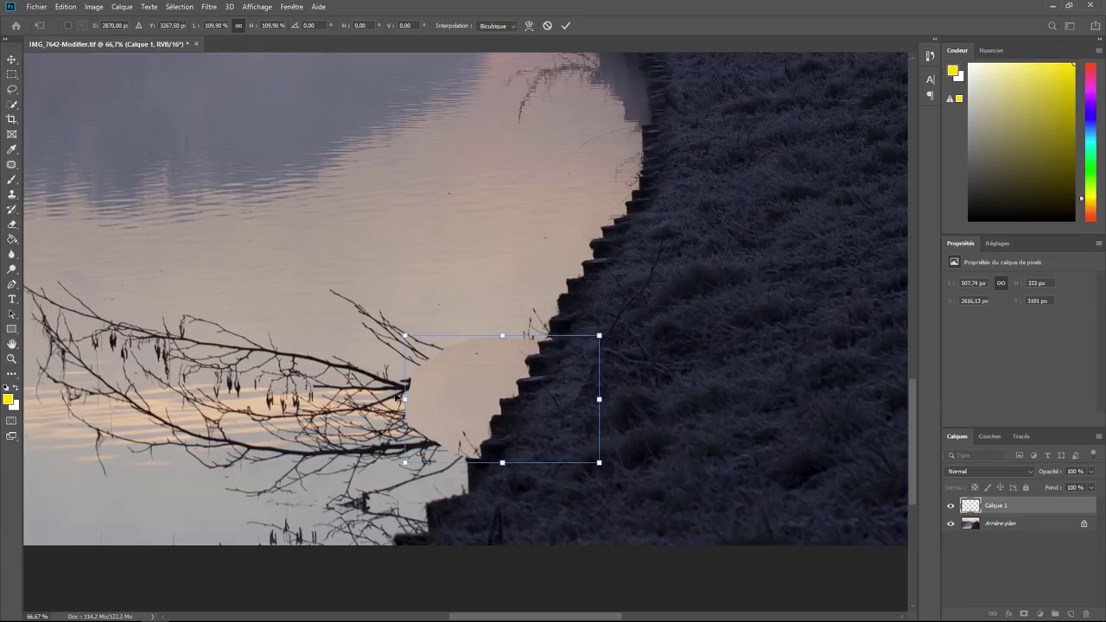
{"action": "left_click_drag", "start_coordinate": [404, 399], "coordinate": [383, 399]}
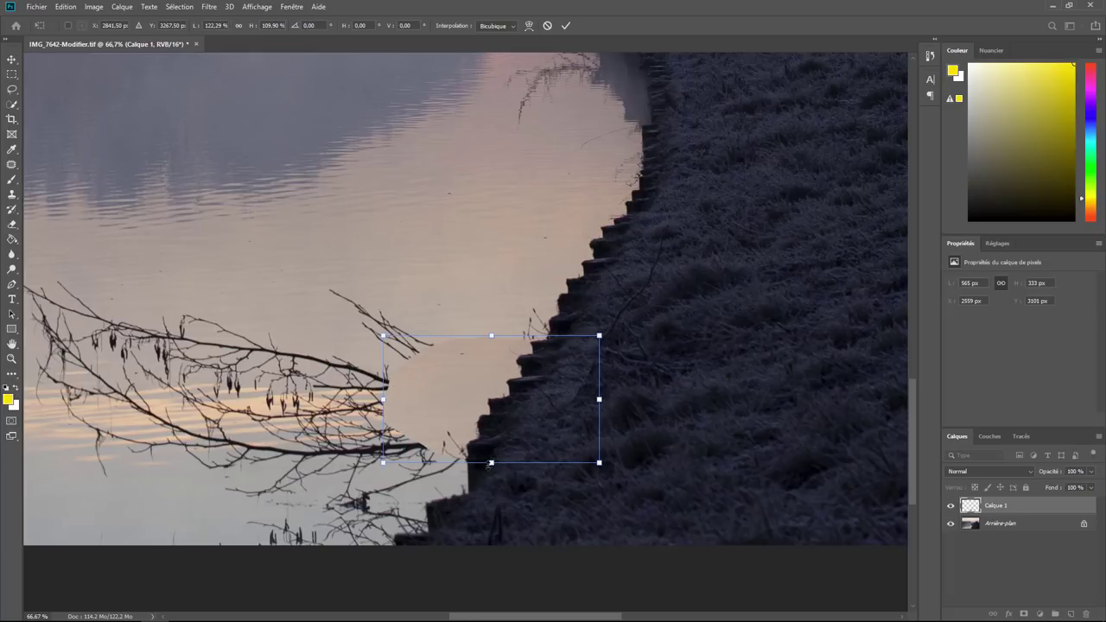
{"action": "left_click_drag", "start_coordinate": [491, 463], "coordinate": [497, 480]}
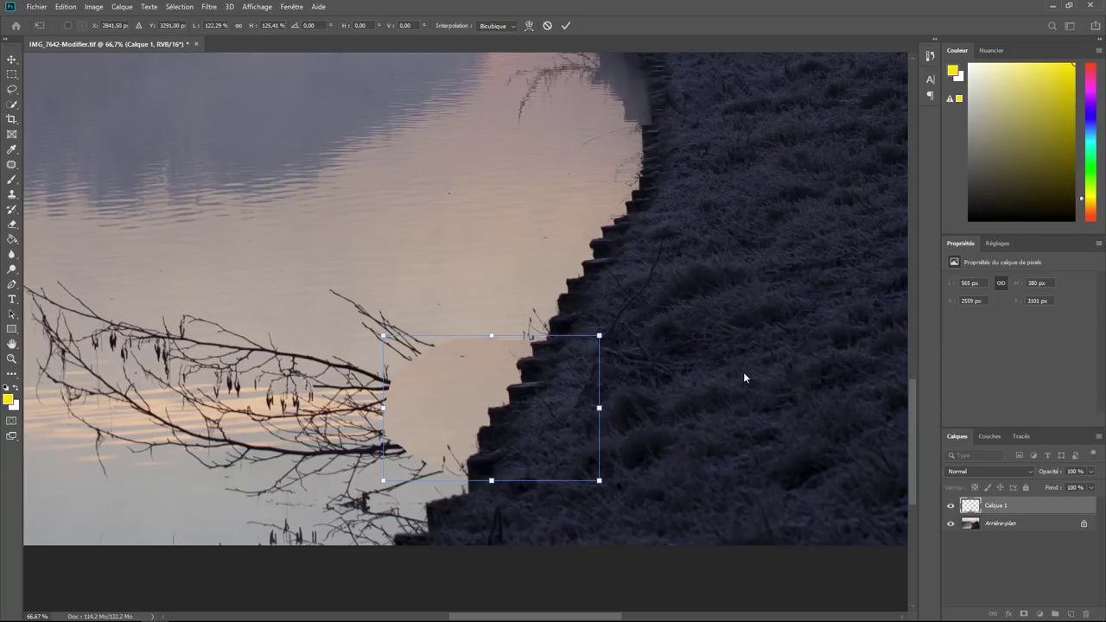
{"action": "key", "text": "Return"}
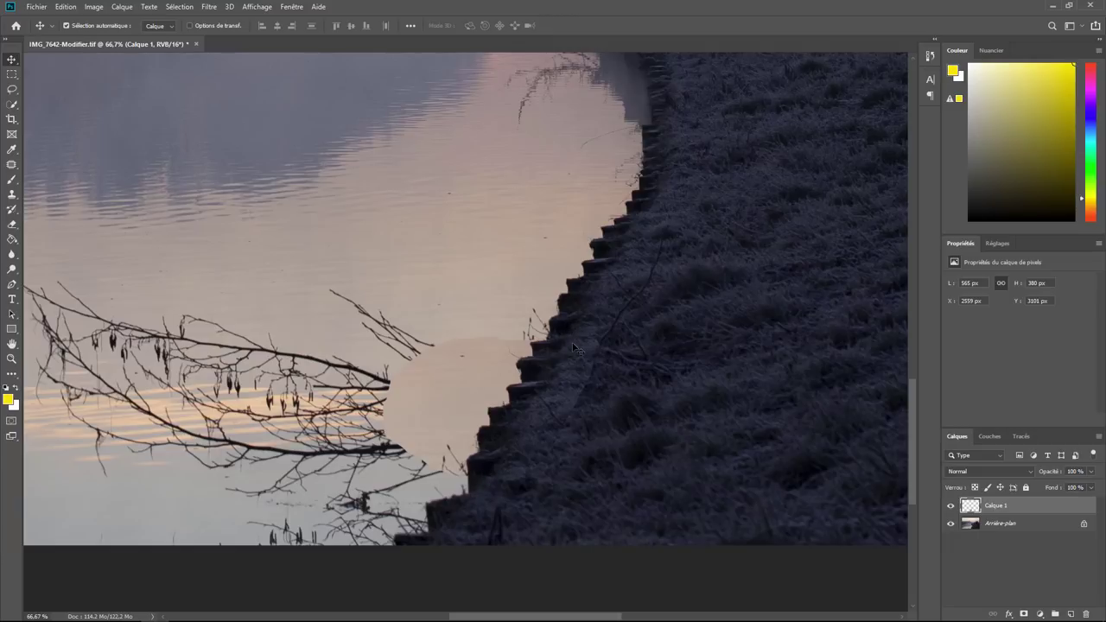
- Merge the patch layer into the Arrière-plan background layer
{"action": "left_click", "coordinate": [999, 534]}
{"action": "right_click", "coordinate": [998, 535]}
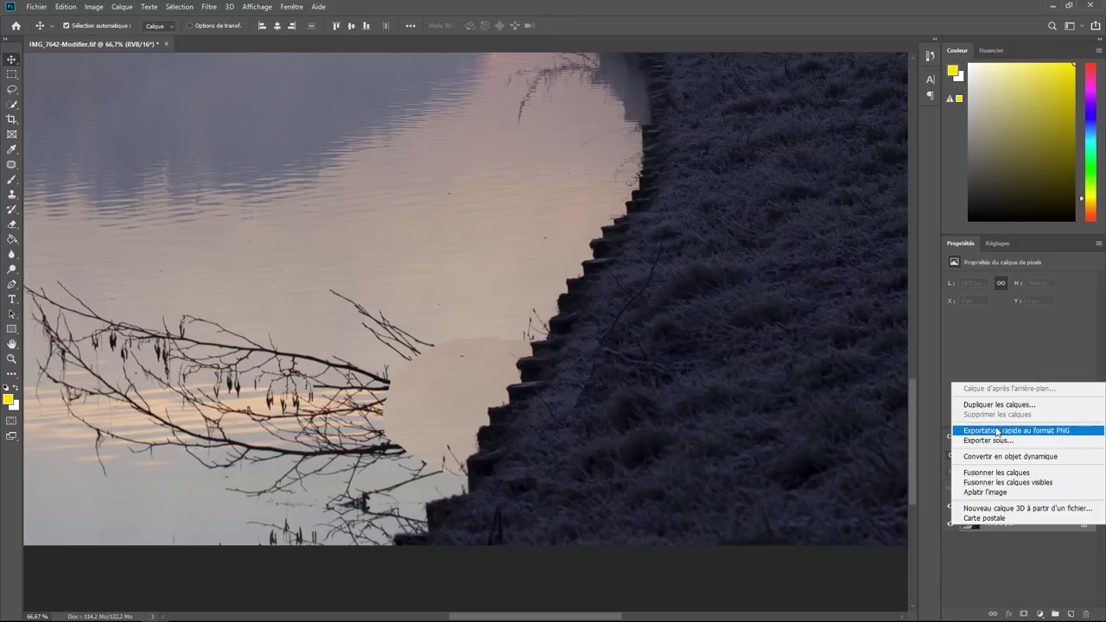
{"action": "left_click", "coordinate": [994, 478]}
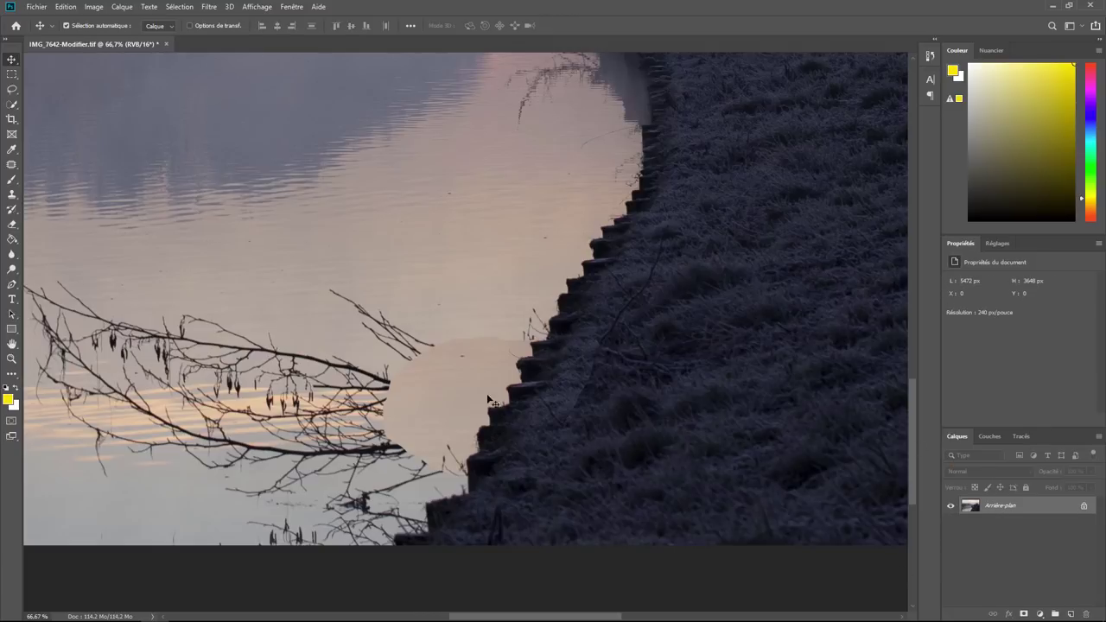
- Select the Clone Stamp tool and enlarge its brush to about 75 px
{"action": "left_click", "coordinate": [12, 194]}
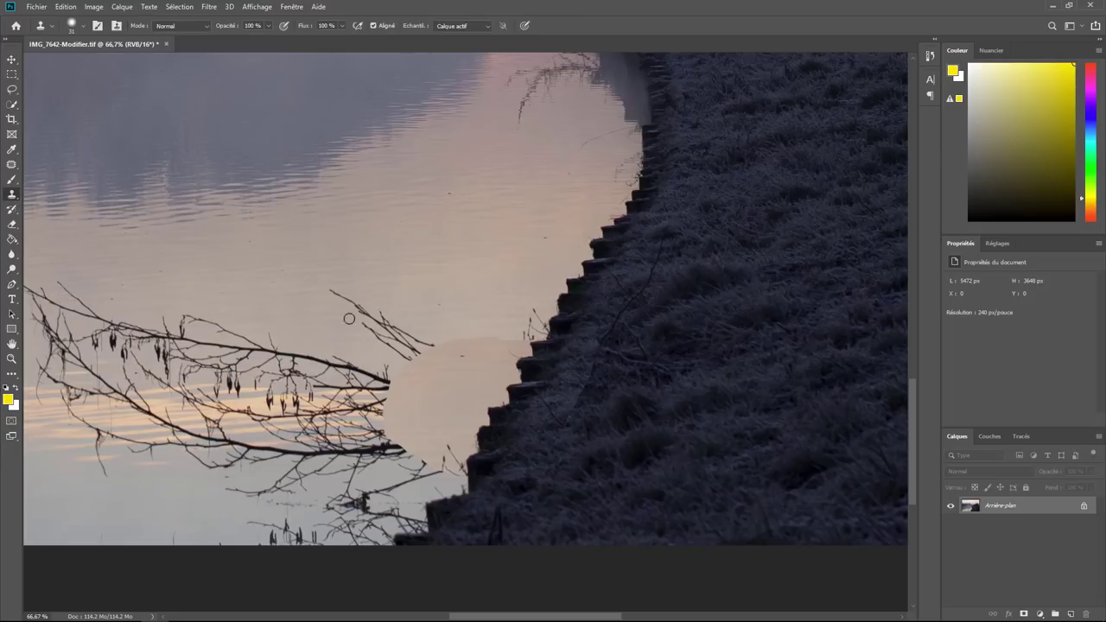
{"action": "left_click", "coordinate": [84, 25]}
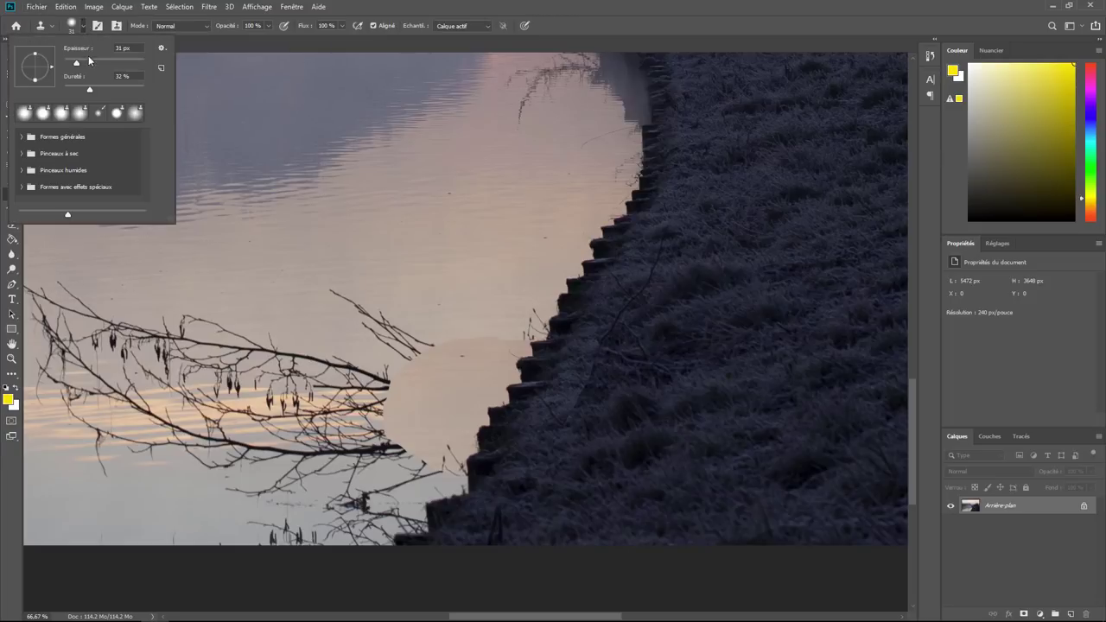
{"action": "mouse_move", "coordinate": [77, 63]}
{"action": "left_mouse_down"}
{"action": "mouse_move", "coordinate": [95, 63]}
{"action": "mouse_move", "coordinate": [71, 89]}
{"action": "left_mouse_up"}
{"action": "left_click", "coordinate": [703, 369]}
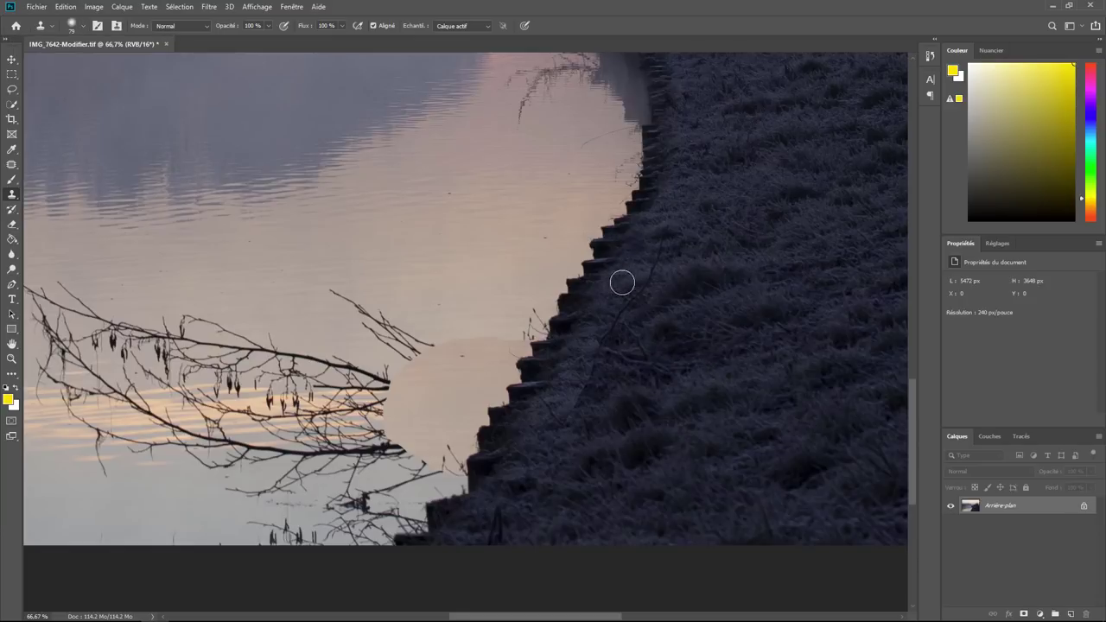
- Sample clean water and clone it over the dark reed stems and twigs at the bottom
{"action": "left_click", "coordinate": [711, 348], "text": "alt"}
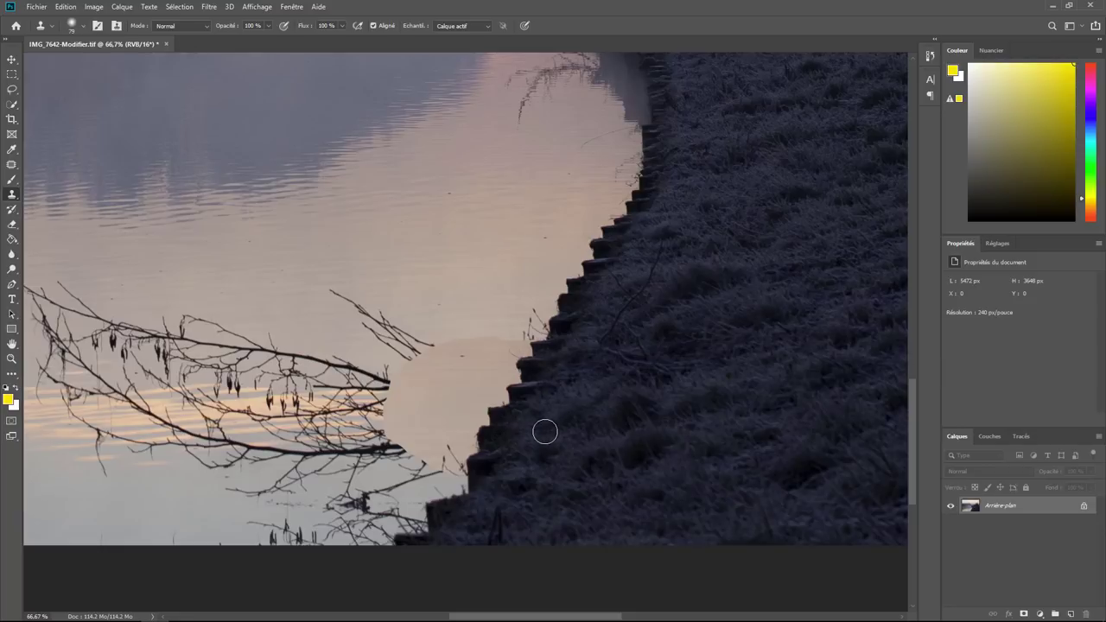
{"action": "left_click_drag", "start_coordinate": [545, 431], "coordinate": [723, 326]}
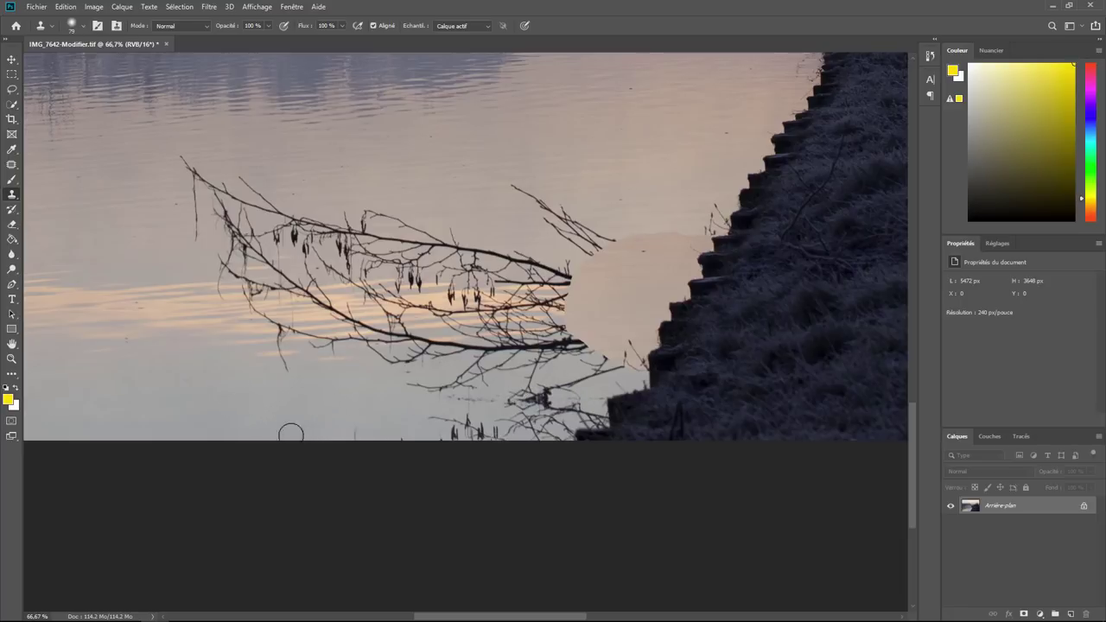
{"action": "left_click", "coordinate": [333, 410], "text": "alt"}
{"action": "mouse_move", "coordinate": [422, 418]}
{"action": "left_mouse_down"}
{"action": "mouse_move", "coordinate": [436, 436]}
{"action": "mouse_move", "coordinate": [489, 432]}
{"action": "left_mouse_up"}
{"action": "left_click", "coordinate": [399, 424], "text": "alt"}
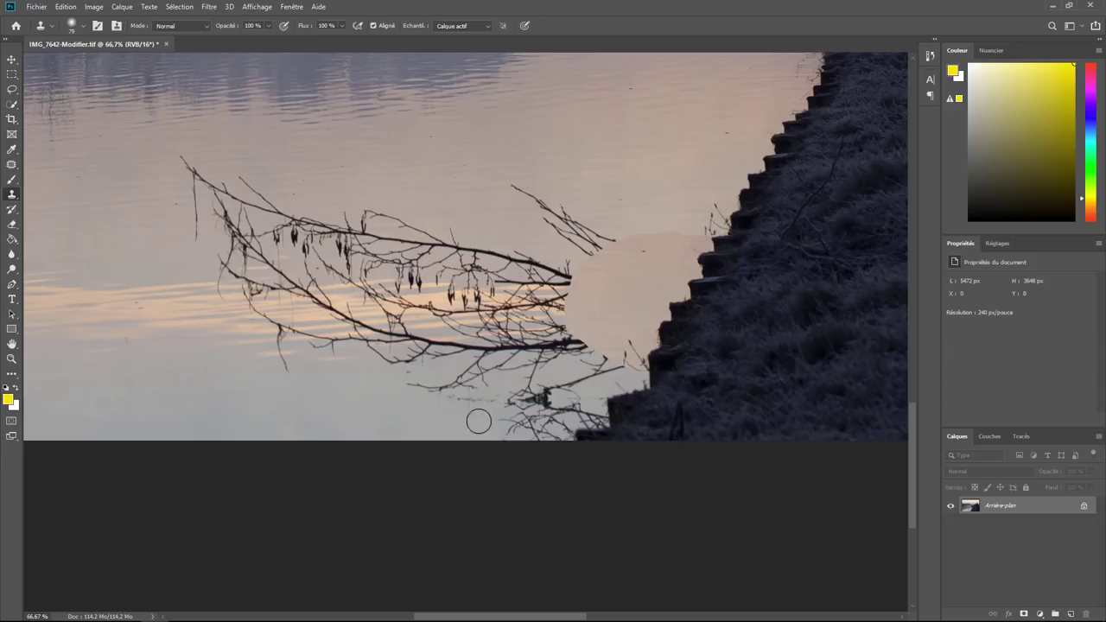
{"action": "left_click_drag", "start_coordinate": [515, 425], "coordinate": [498, 432]}
- Keep resampling water and cloning over twigs at the bottom edge, then set the brush to 79 px, 58% hardness
{"action": "left_click", "coordinate": [389, 424], "text": "alt"}
{"action": "left_click", "coordinate": [495, 434]}
{"action": "left_click", "coordinate": [434, 423], "text": "alt"}
{"action": "left_click", "coordinate": [546, 430]}
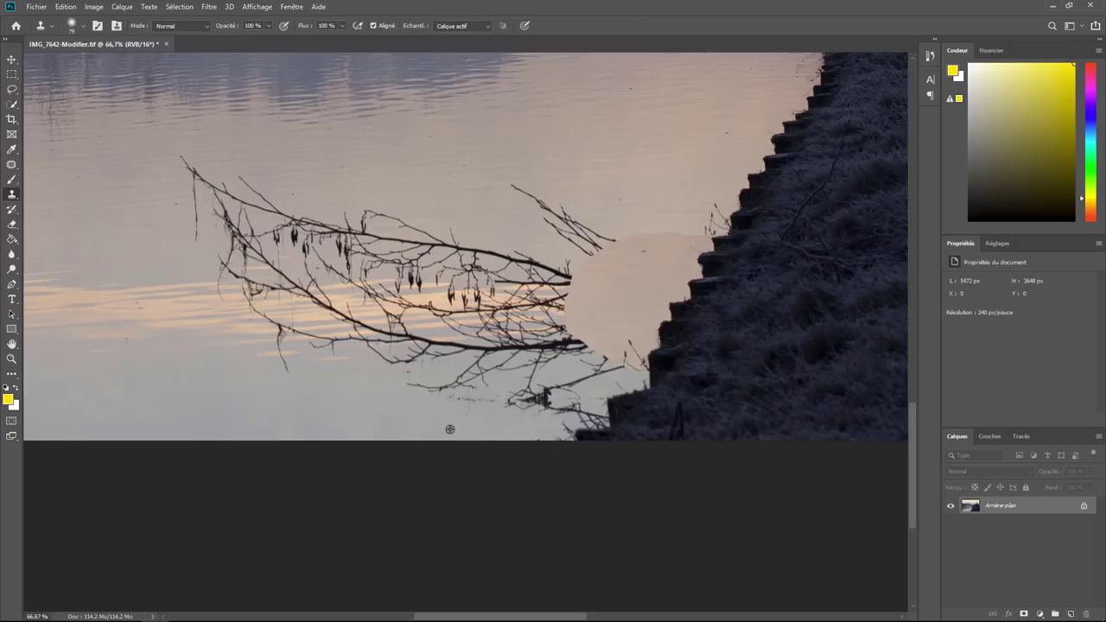
{"action": "mouse_move", "coordinate": [543, 431]}
{"action": "left_mouse_down"}
{"action": "mouse_move", "coordinate": [561, 413]}
{"action": "mouse_move", "coordinate": [524, 393]}
{"action": "mouse_move", "coordinate": [452, 408]}
{"action": "left_mouse_up"}
{"action": "left_click", "coordinate": [503, 428], "text": "alt"}
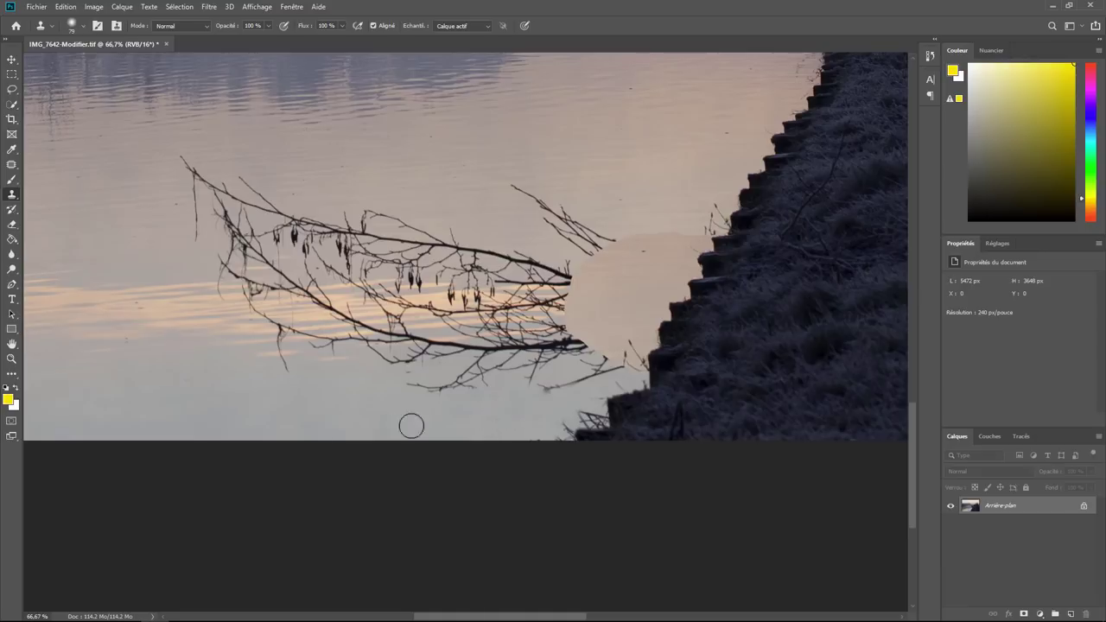
{"action": "left_click", "coordinate": [82, 34]}
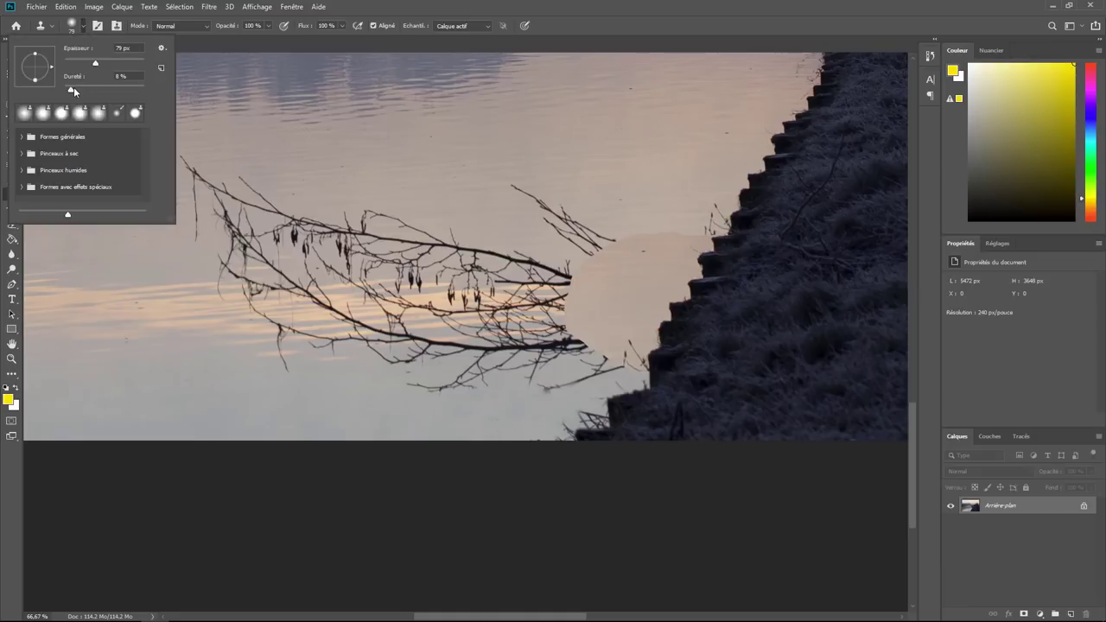
- Clone water over the branch tips near the bank, the thin twigs at its right end, and a spot further left
{"action": "left_click", "coordinate": [499, 430]}
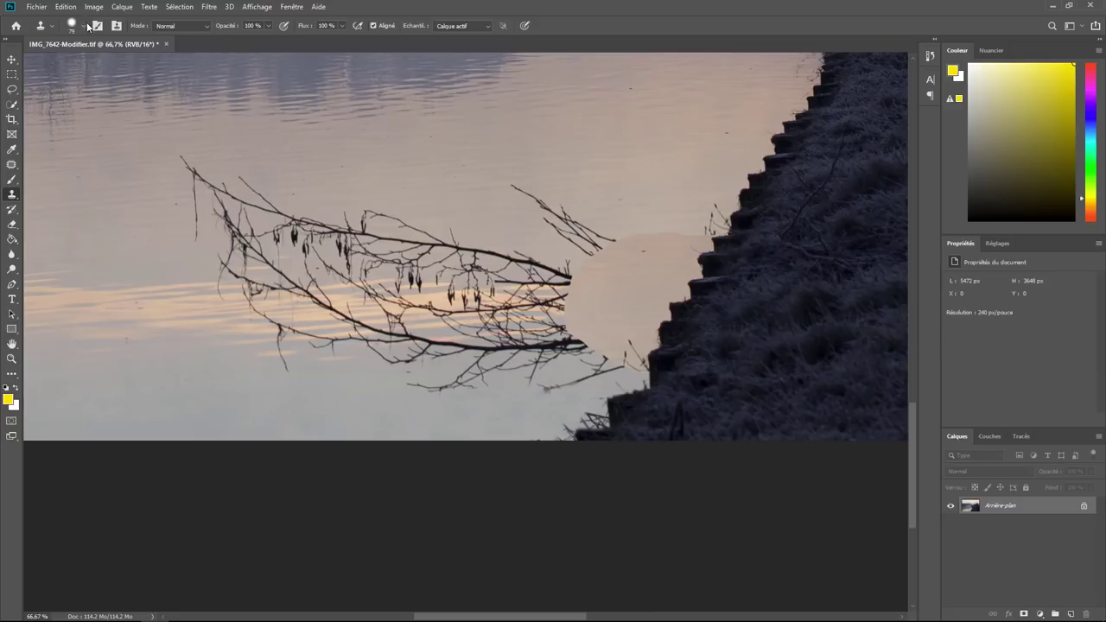
{"action": "left_click", "coordinate": [83, 28]}
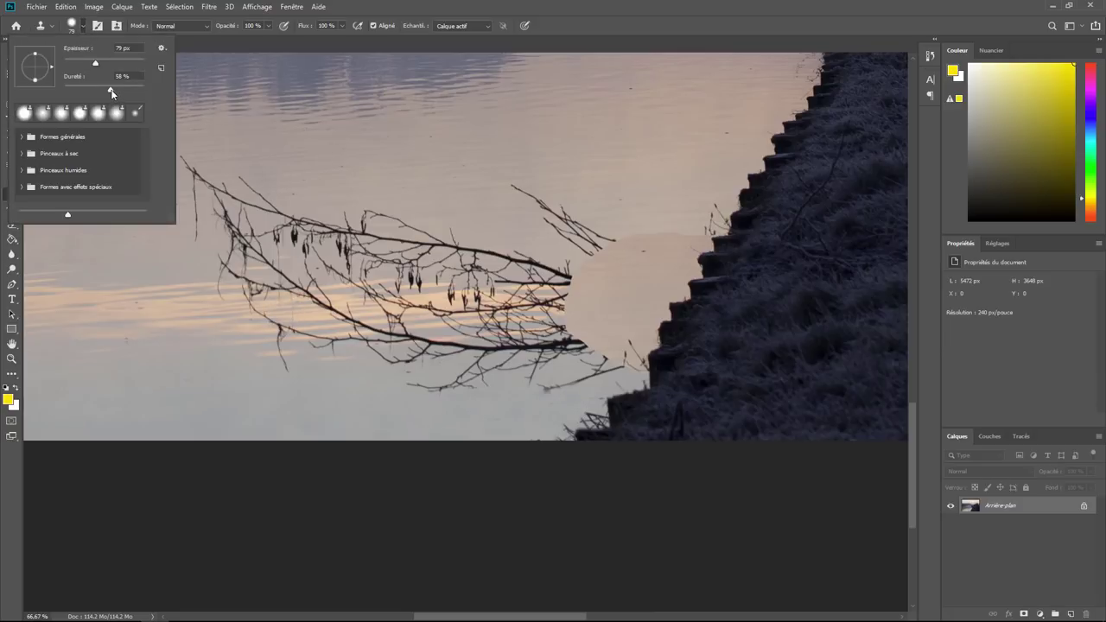
{"action": "left_click", "coordinate": [449, 415]}
{"action": "left_click_drag", "start_coordinate": [518, 390], "coordinate": [559, 393]}
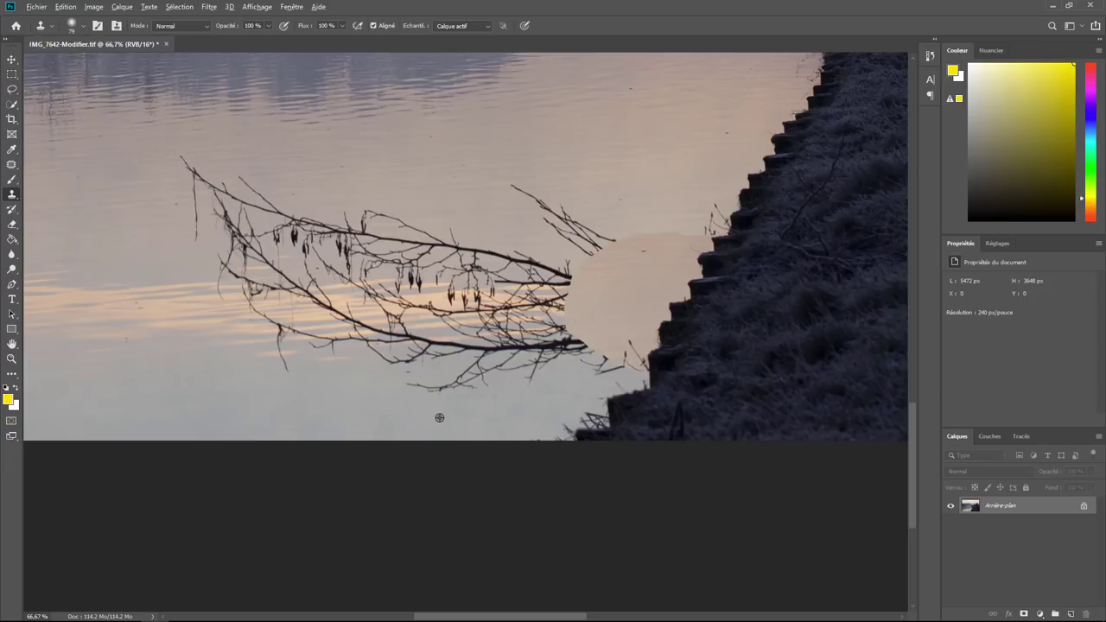
{"action": "left_click_drag", "start_coordinate": [589, 358], "coordinate": [585, 368]}
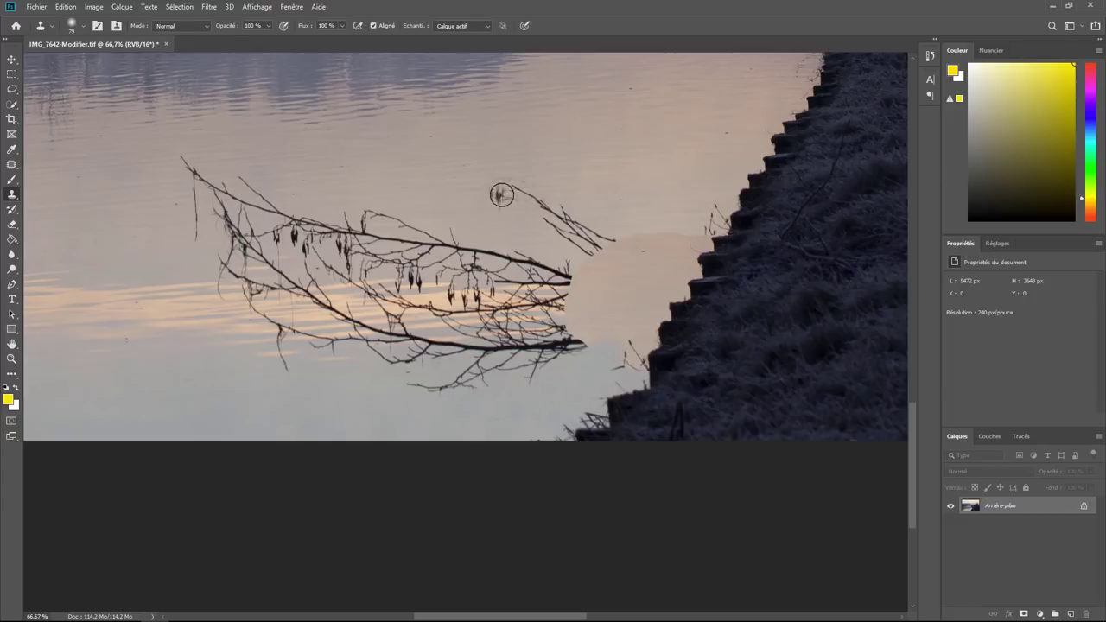
{"action": "left_click_drag", "start_coordinate": [560, 218], "coordinate": [615, 250]}
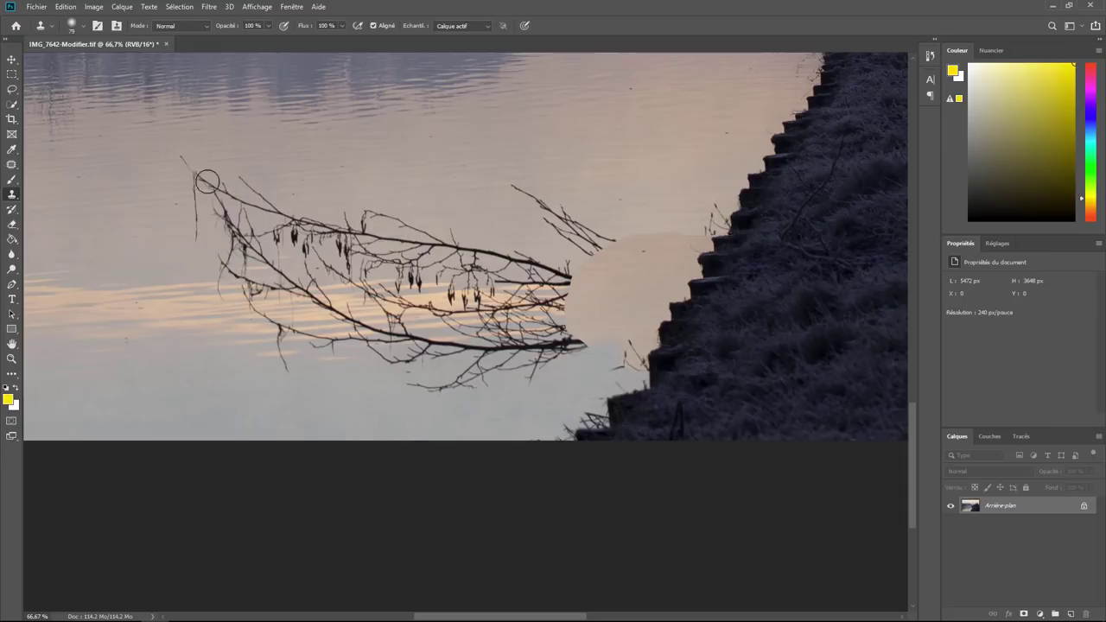
{"action": "left_click_drag", "start_coordinate": [168, 286], "coordinate": [508, 281]}
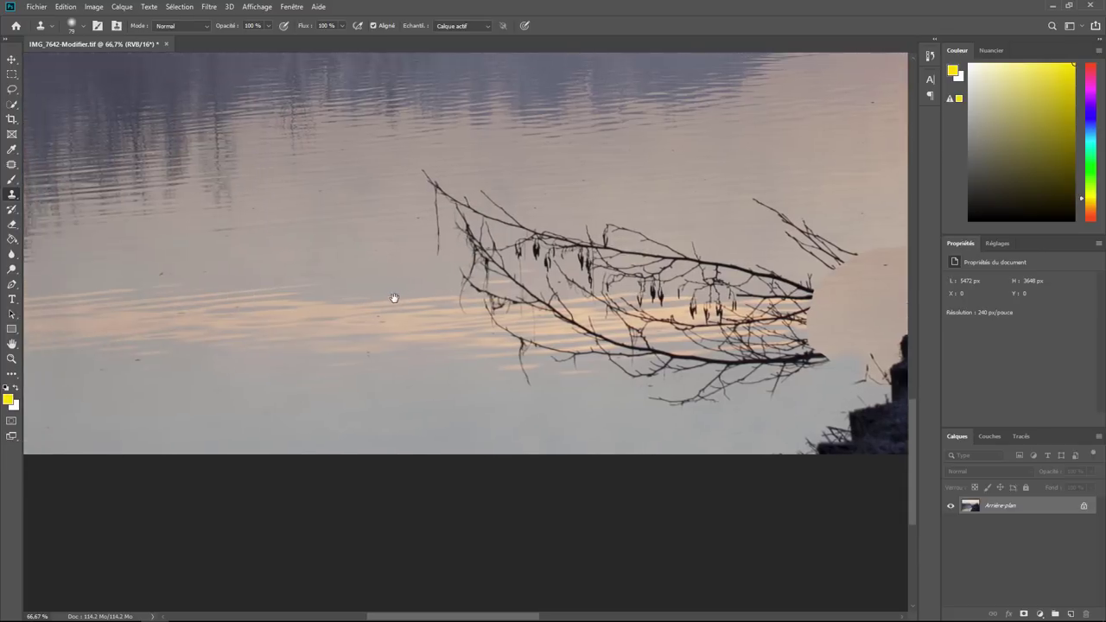
{"action": "left_click", "coordinate": [493, 279]}
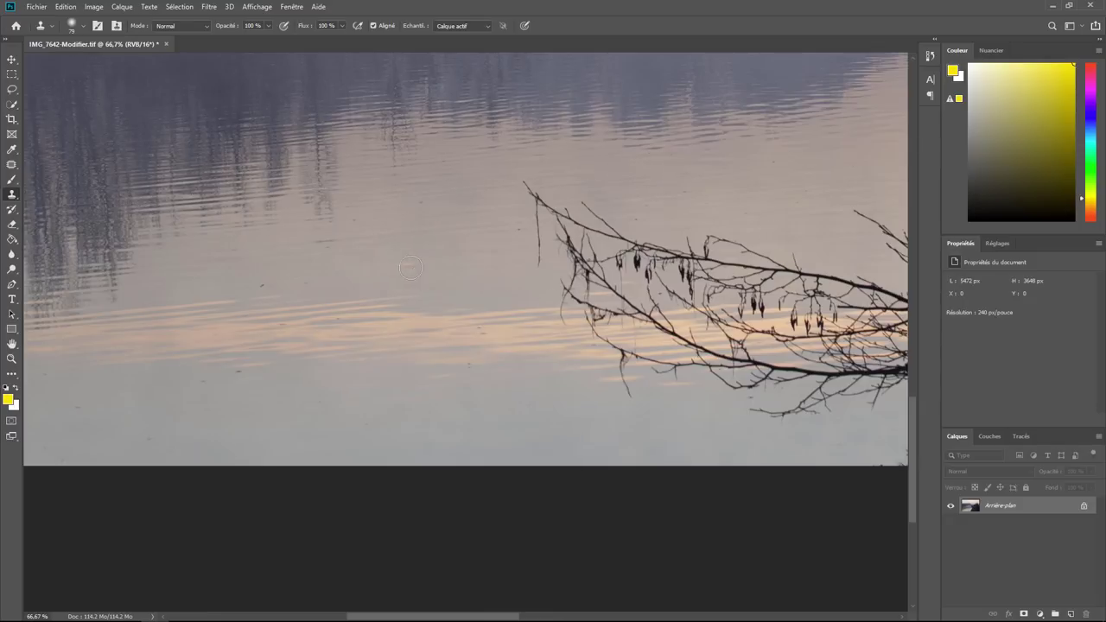
{"action": "left_click_drag", "start_coordinate": [426, 282], "coordinate": [179, 315]}
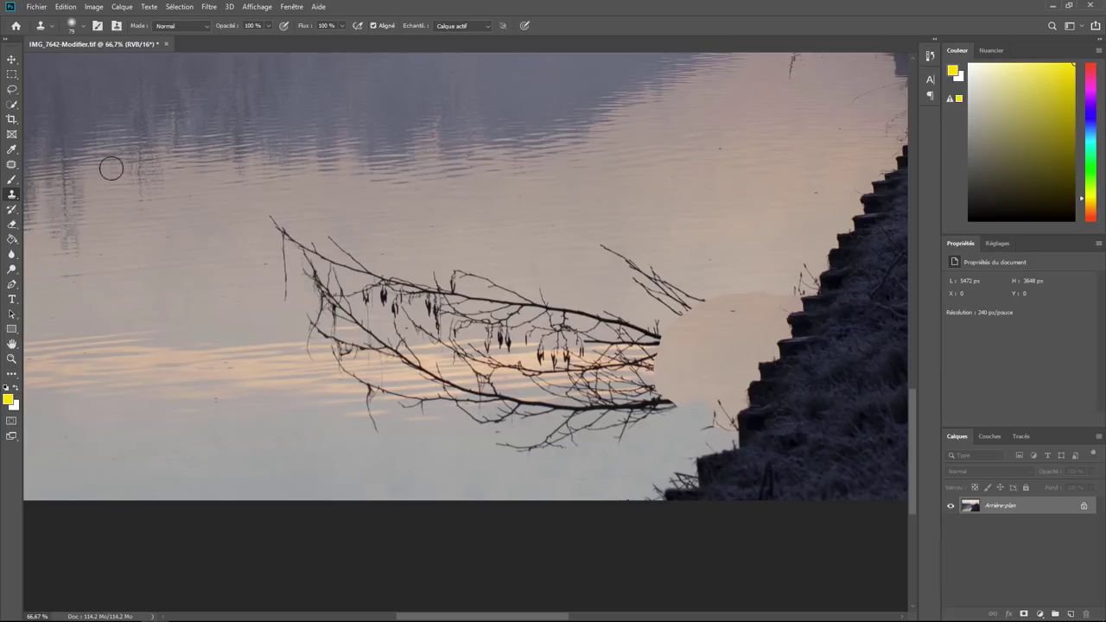
- Switch to the Spot Healing Brush and heal away the small right-hand twig near the bank
{"action": "left_click", "coordinate": [12, 164]}
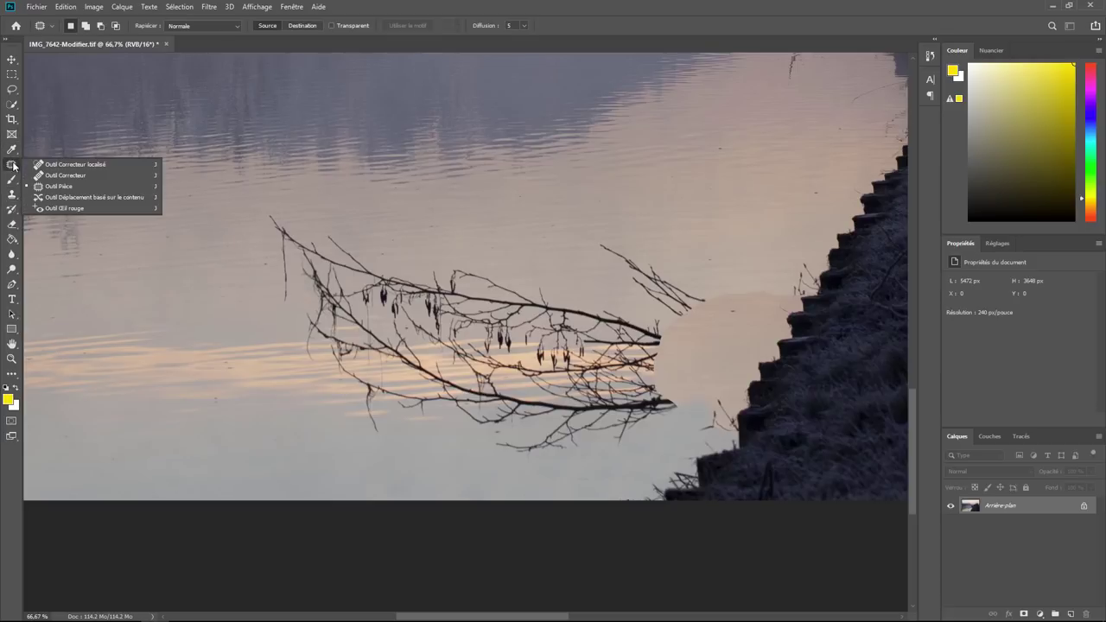
{"action": "left_click", "coordinate": [63, 164]}
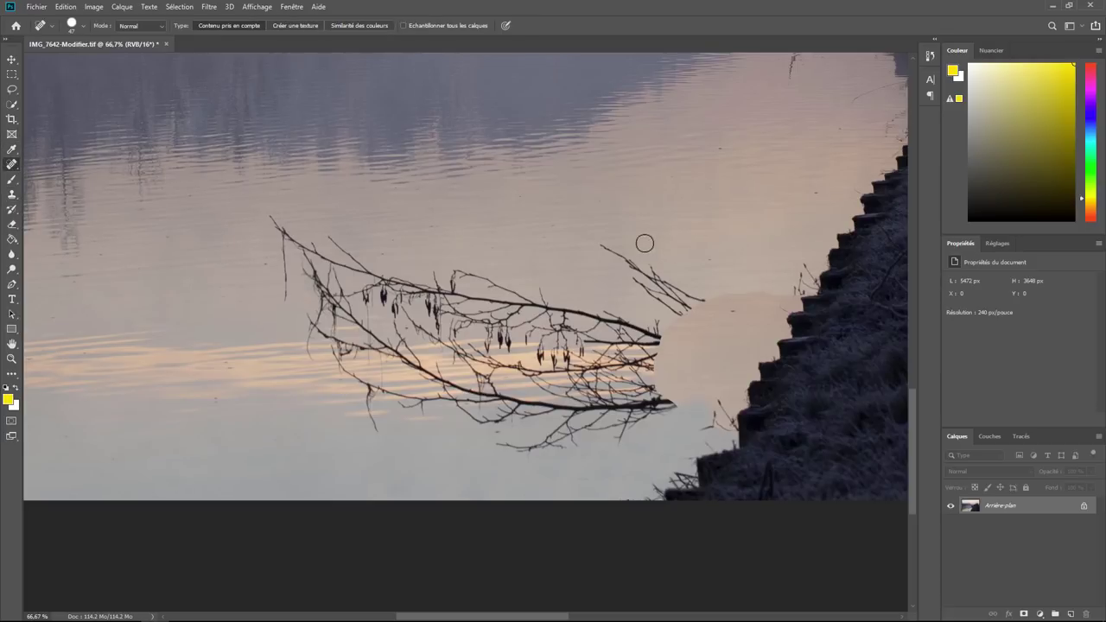
{"action": "mouse_move", "coordinate": [602, 245]}
{"action": "left_mouse_down"}
{"action": "mouse_move", "coordinate": [656, 275]}
{"action": "mouse_move", "coordinate": [689, 321]}
{"action": "left_mouse_up"}
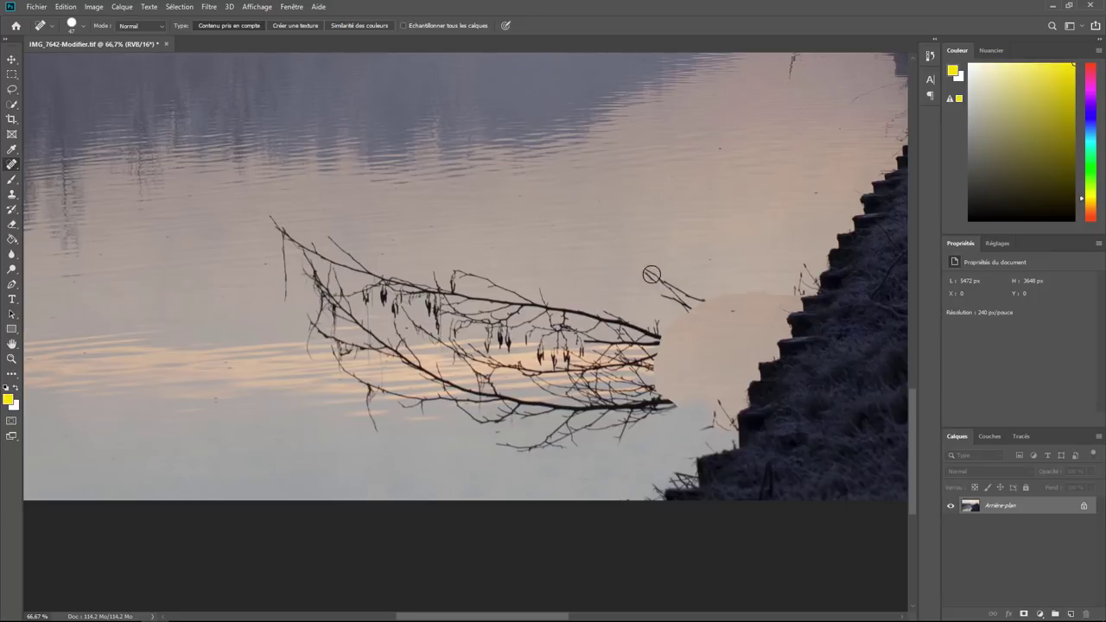
{"action": "mouse_move", "coordinate": [651, 275]}
{"action": "left_mouse_down"}
{"action": "mouse_move", "coordinate": [687, 313]}
{"action": "mouse_move", "coordinate": [662, 296]}
{"action": "mouse_move", "coordinate": [710, 300]}
{"action": "left_mouse_up"}
{"action": "left_click_drag", "start_coordinate": [637, 277], "coordinate": [671, 295]}
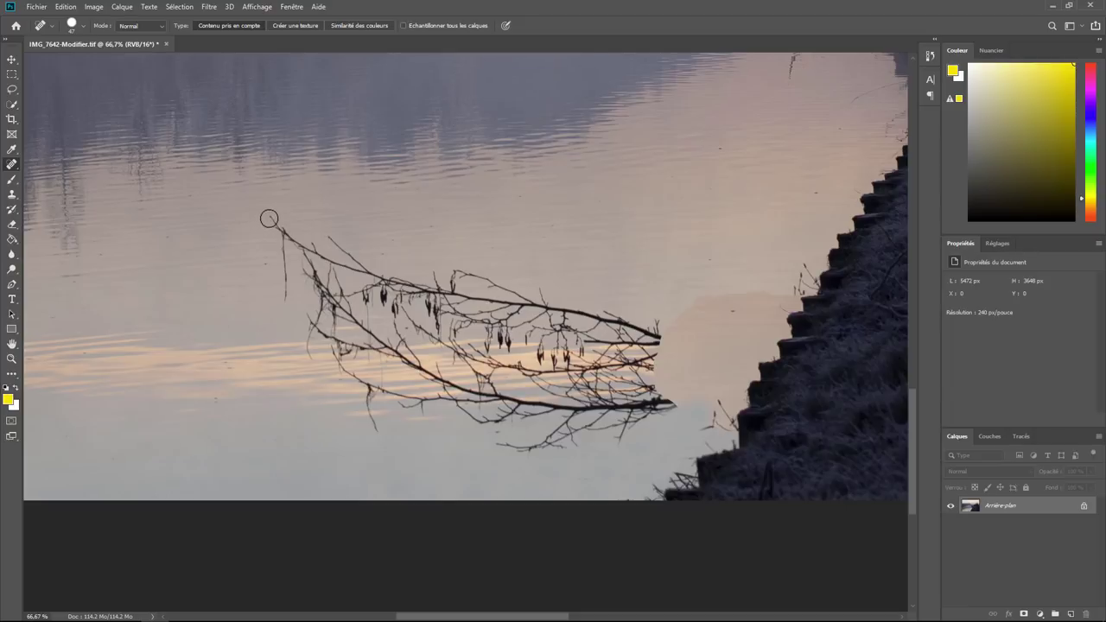
- Spot-heal the twig at the branch's left tip and the twig ends sticking up along its top
{"action": "mouse_move", "coordinate": [268, 218]}
{"action": "left_mouse_down"}
{"action": "mouse_move", "coordinate": [323, 254]}
{"action": "mouse_move", "coordinate": [283, 274]}
{"action": "mouse_move", "coordinate": [283, 304]}
{"action": "left_mouse_up"}
{"action": "left_click_drag", "start_coordinate": [339, 233], "coordinate": [368, 274]}
{"action": "left_click_drag", "start_coordinate": [307, 246], "coordinate": [320, 302]}
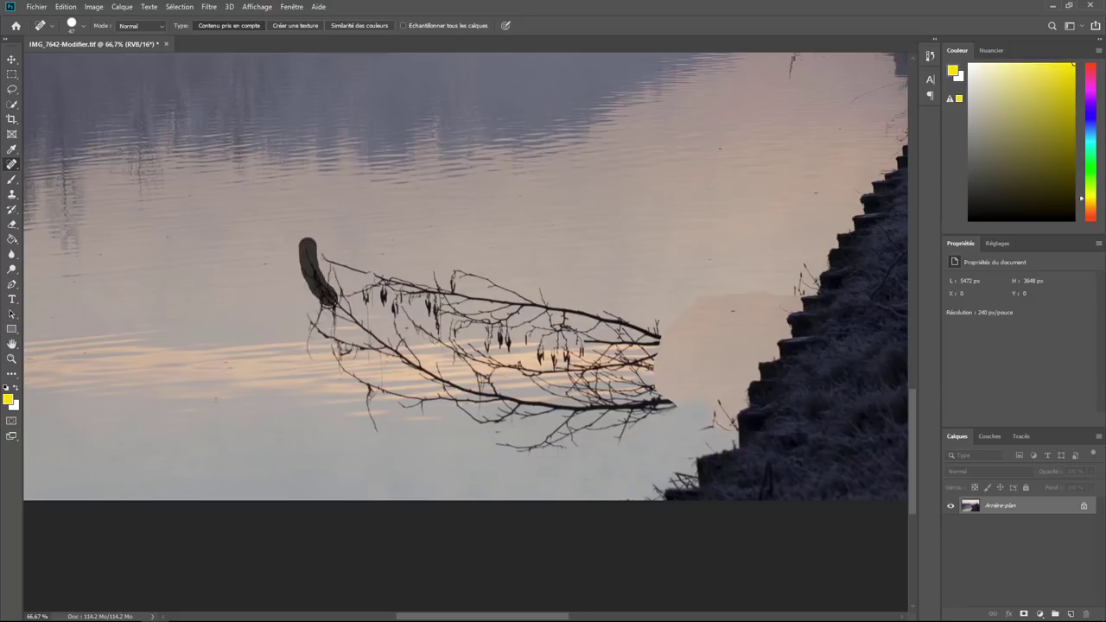
{"action": "mouse_move", "coordinate": [316, 252]}
{"action": "left_mouse_down"}
{"action": "mouse_move", "coordinate": [368, 272]}
{"action": "mouse_move", "coordinate": [332, 265]}
{"action": "mouse_move", "coordinate": [331, 302]}
{"action": "mouse_move", "coordinate": [313, 295]}
{"action": "mouse_move", "coordinate": [354, 311]}
{"action": "mouse_move", "coordinate": [380, 282]}
{"action": "mouse_move", "coordinate": [371, 263]}
{"action": "mouse_move", "coordinate": [367, 271]}
{"action": "mouse_move", "coordinate": [413, 291]}
{"action": "mouse_move", "coordinate": [382, 298]}
{"action": "mouse_move", "coordinate": [384, 311]}
{"action": "mouse_move", "coordinate": [369, 295]}
{"action": "mouse_move", "coordinate": [391, 313]}
{"action": "mouse_move", "coordinate": [415, 301]}
{"action": "mouse_move", "coordinate": [553, 299]}
{"action": "left_mouse_up"}
{"action": "mouse_move", "coordinate": [484, 296]}
{"action": "left_mouse_down"}
{"action": "mouse_move", "coordinate": [419, 290]}
{"action": "mouse_move", "coordinate": [455, 279]}
{"action": "left_mouse_up"}
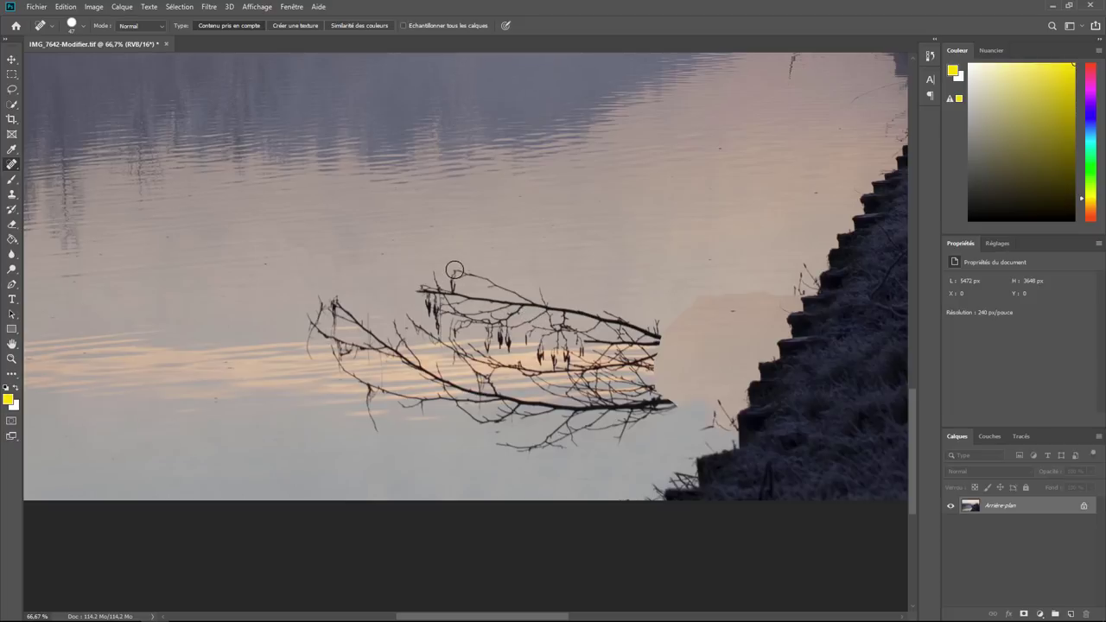
{"action": "mouse_move", "coordinate": [451, 269]}
{"action": "left_mouse_down"}
{"action": "mouse_move", "coordinate": [511, 282]}
{"action": "mouse_move", "coordinate": [453, 287]}
{"action": "mouse_move", "coordinate": [457, 297]}
{"action": "mouse_move", "coordinate": [528, 292]}
{"action": "left_mouse_up"}
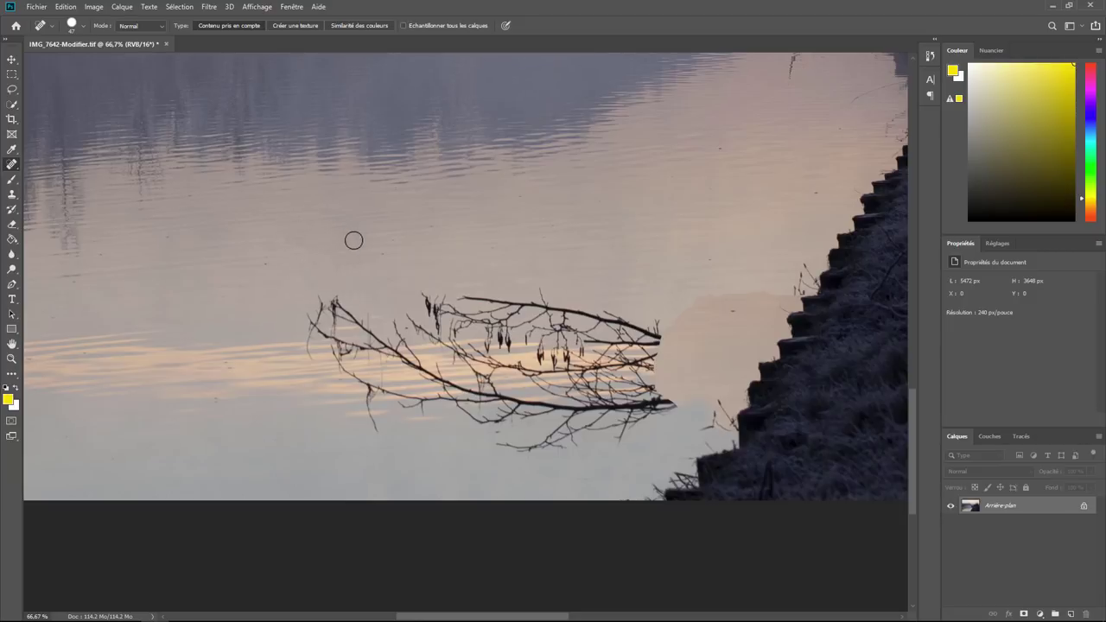
- Use the Patch tool to replace a small water spot near the branch's left end with clean water, then deselect
{"action": "right_click", "coordinate": [18, 166]}
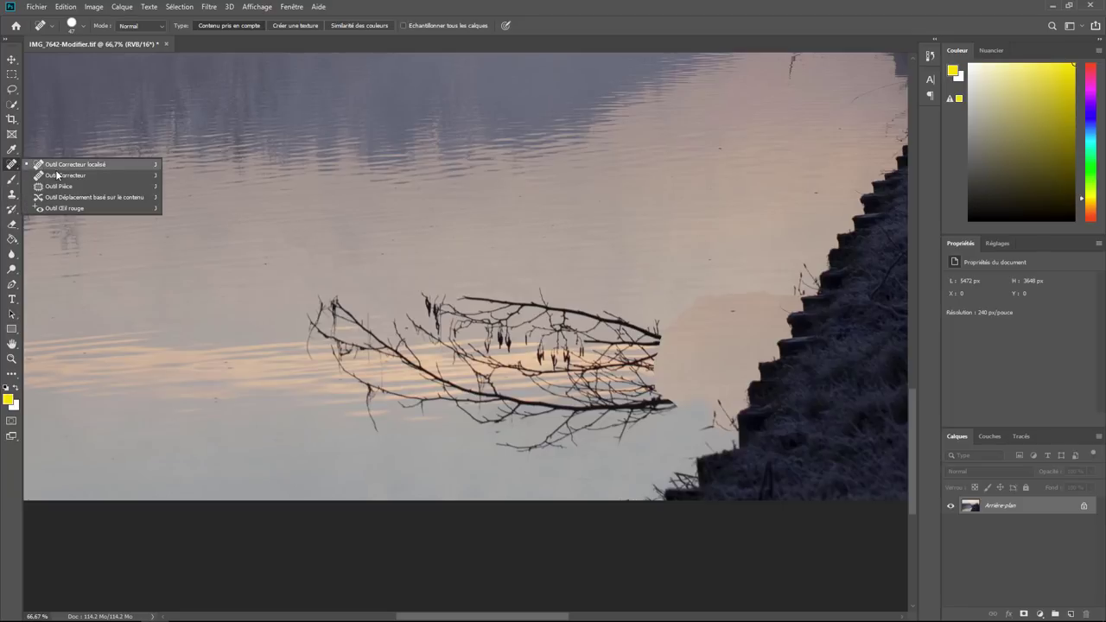
{"action": "left_click", "coordinate": [57, 186]}
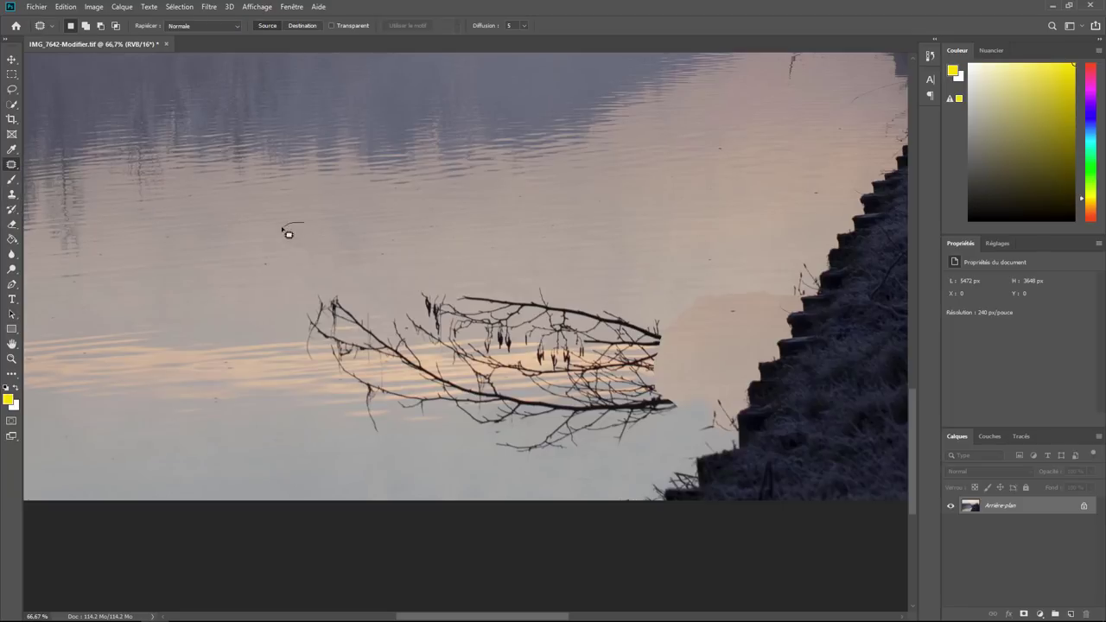
{"action": "left_click_drag", "start_coordinate": [307, 284], "coordinate": [349, 275]}
{"action": "mouse_move", "coordinate": [342, 228]}
{"action": "left_mouse_down"}
{"action": "mouse_move", "coordinate": [304, 223]}
{"action": "mouse_move", "coordinate": [423, 242]}
{"action": "left_mouse_up"}
{"action": "key", "text": "ctrl+d"}
{"action": "key", "text": "ctrl+minus"}
{"action": "key", "text": "ctrl+minus"}
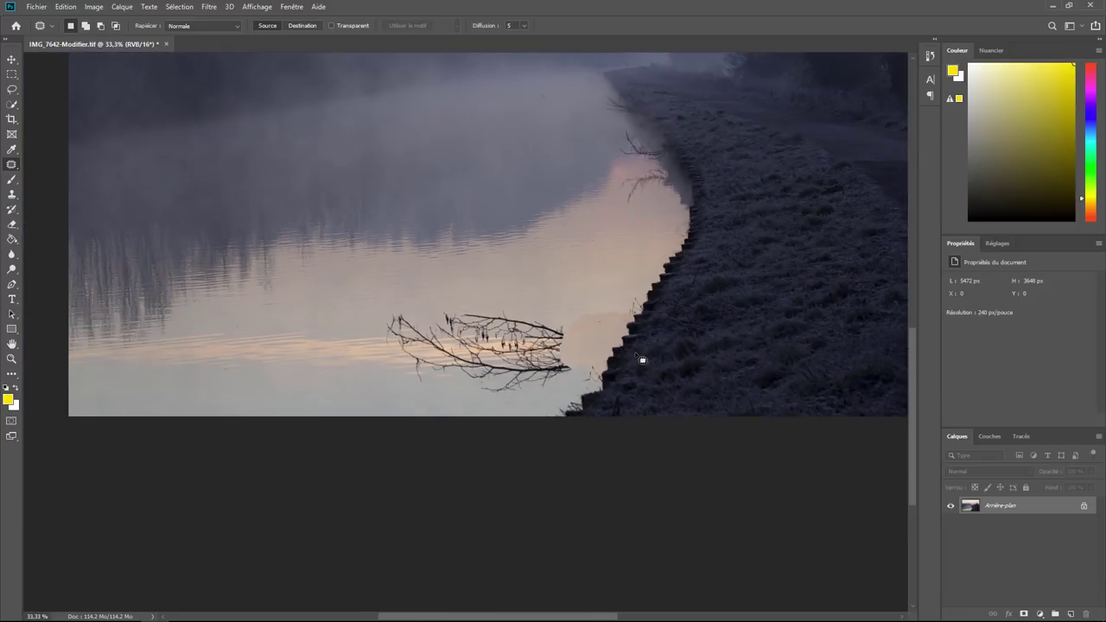
{"action": "key", "text": "ctrl+plus"}
{"action": "key", "text": "ctrl+plus"}
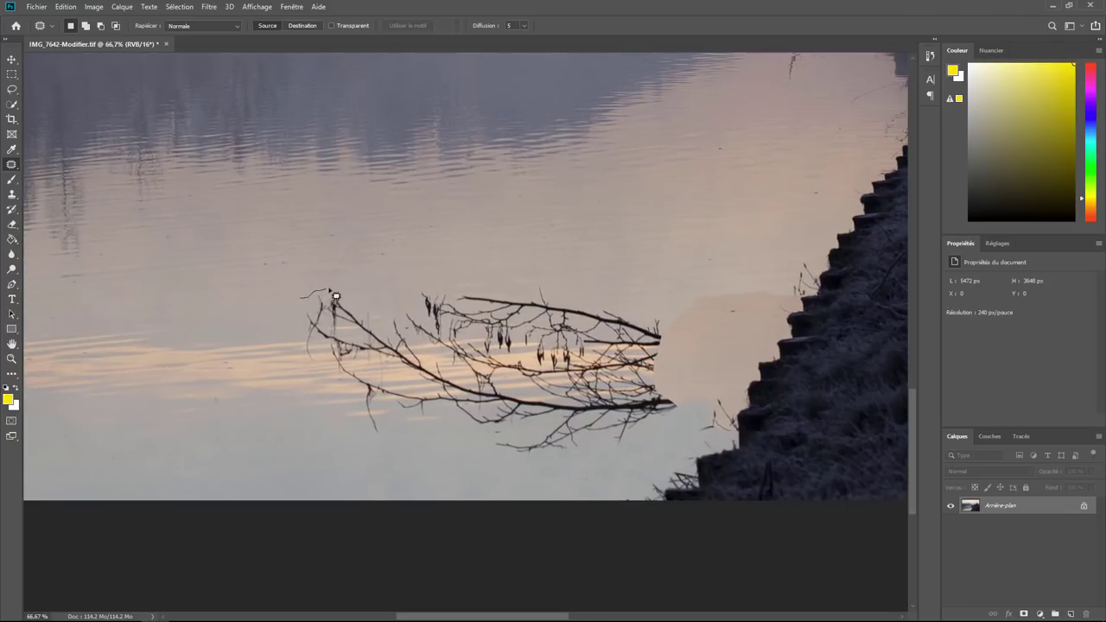
- Outline the entire floating branch with the Patch tool
{"action": "left_click_drag", "start_coordinate": [412, 289], "coordinate": [448, 286]}
{"action": "left_click_drag", "start_coordinate": [545, 287], "coordinate": [668, 316]}
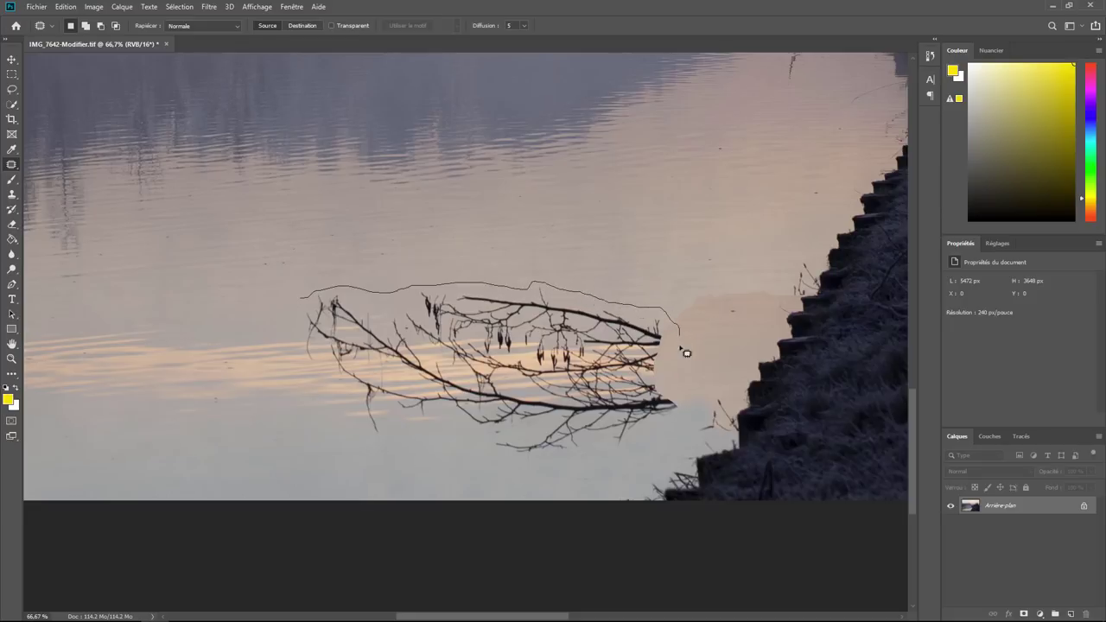
{"action": "left_click_drag", "start_coordinate": [694, 421], "coordinate": [662, 431]}
{"action": "mouse_move", "coordinate": [593, 461]}
{"action": "left_mouse_down"}
{"action": "mouse_move", "coordinate": [504, 464]}
{"action": "mouse_move", "coordinate": [366, 443]}
{"action": "left_mouse_up"}
{"action": "left_click_drag", "start_coordinate": [310, 380], "coordinate": [303, 304]}
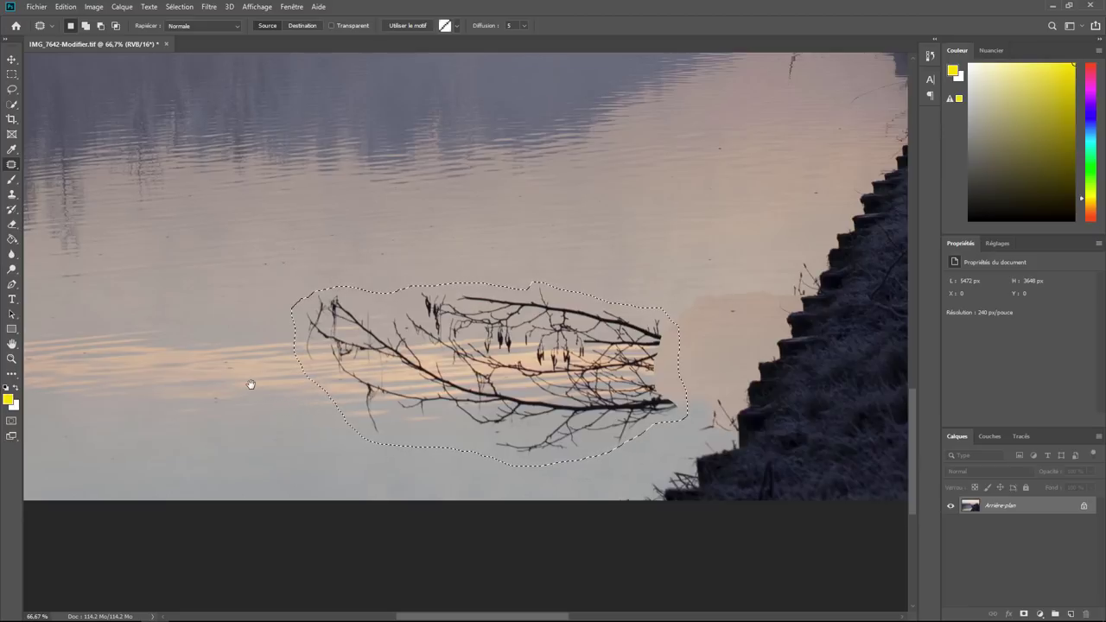
- Drag the branch outline onto clean water to the left, apply the patch, and deselect
{"action": "left_click_drag", "start_coordinate": [247, 382], "coordinate": [518, 371]}
{"action": "mouse_move", "coordinate": [786, 354]}
{"action": "left_mouse_down"}
{"action": "mouse_move", "coordinate": [361, 365]}
{"action": "mouse_move", "coordinate": [364, 351]}
{"action": "left_mouse_up"}
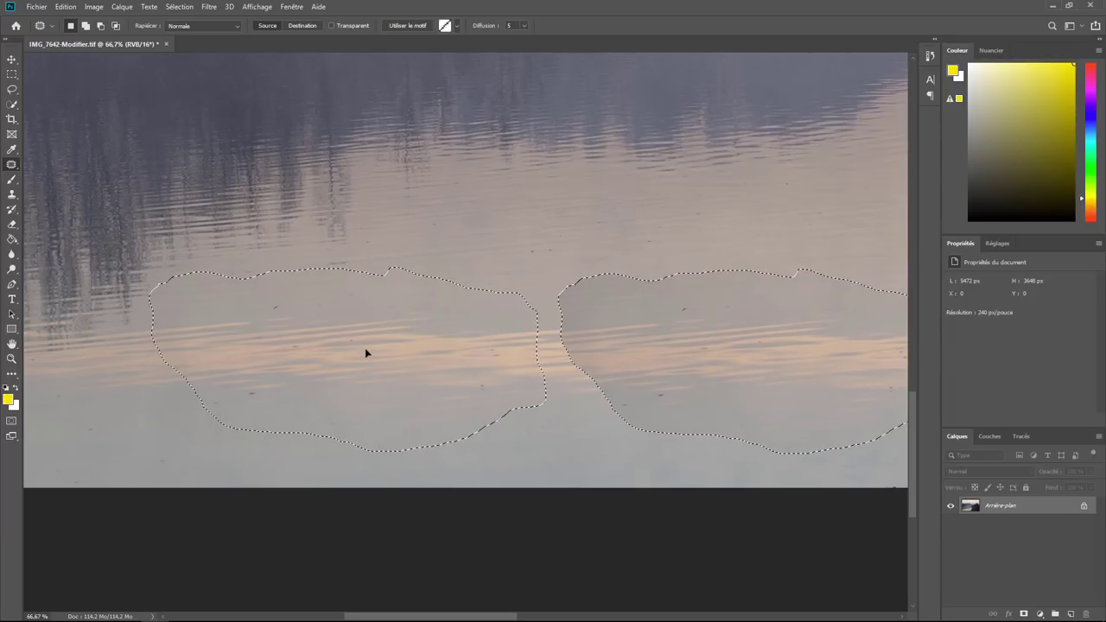
{"action": "left_click_drag", "start_coordinate": [364, 352], "coordinate": [373, 353]}
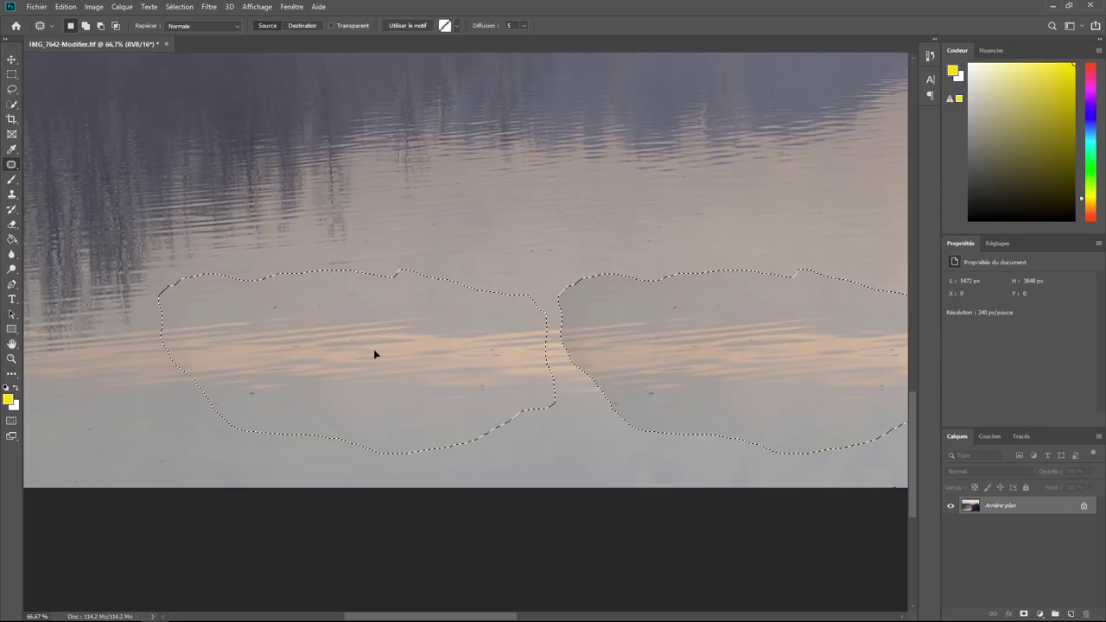
{"action": "left_click_drag", "start_coordinate": [374, 351], "coordinate": [374, 351]}
{"action": "key", "text": "ctrl+d"}
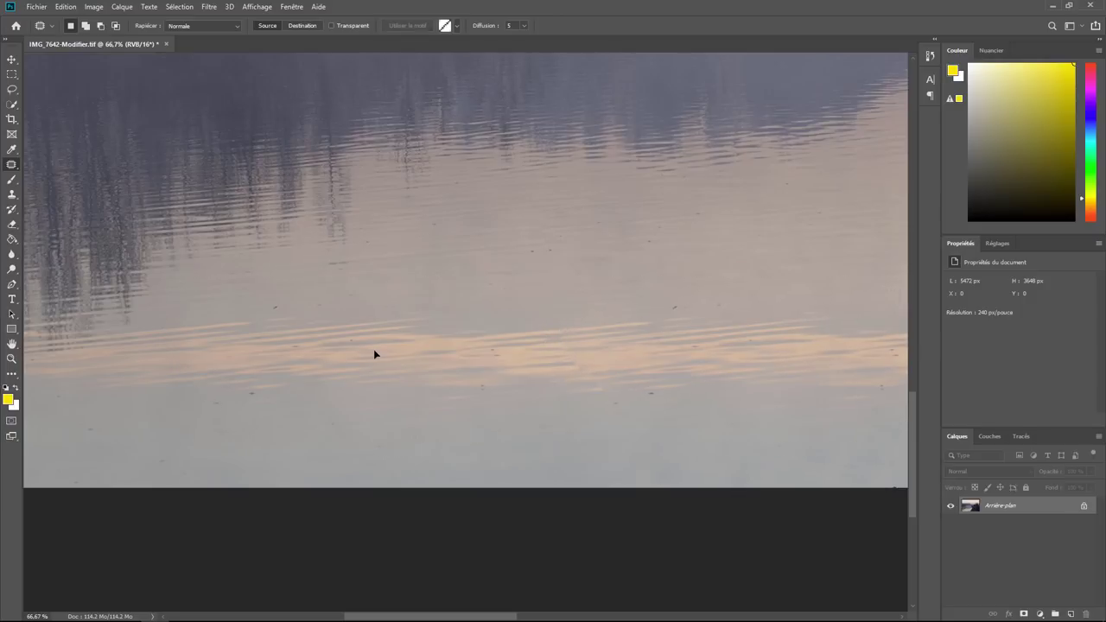
- Patch another small spot in the open water, deselect, and zoom in close on the spotted water
{"action": "mouse_move", "coordinate": [695, 400]}
{"action": "left_mouse_down"}
{"action": "mouse_move", "coordinate": [433, 426]}
{"action": "mouse_move", "coordinate": [524, 407]}
{"action": "left_mouse_up"}
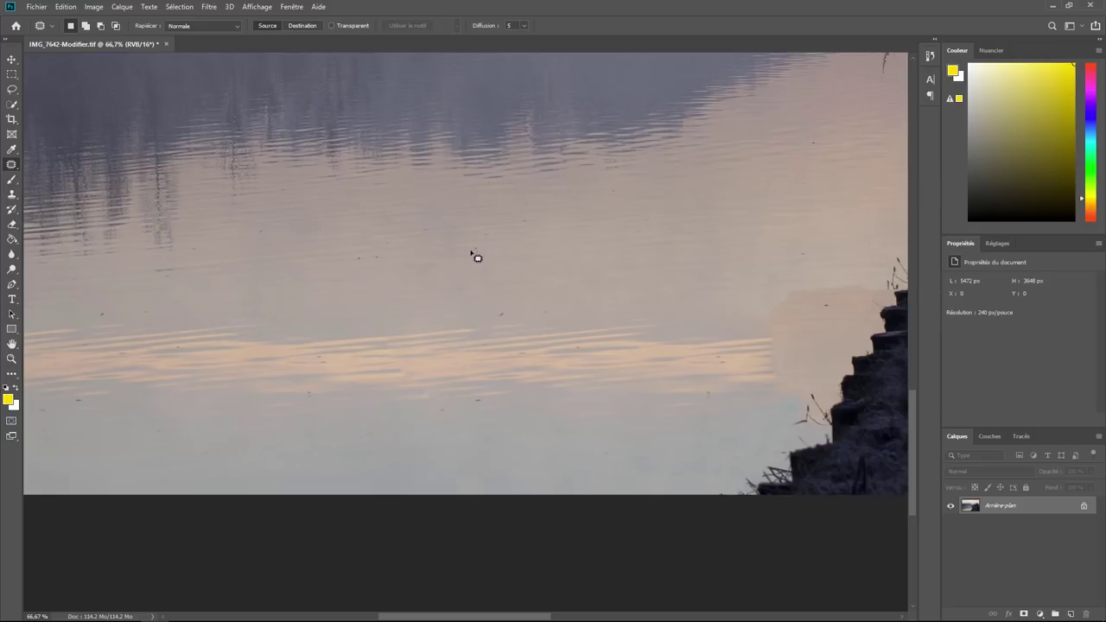
{"action": "mouse_move", "coordinate": [471, 250]}
{"action": "left_mouse_down"}
{"action": "mouse_move", "coordinate": [422, 304]}
{"action": "mouse_move", "coordinate": [486, 256]}
{"action": "mouse_move", "coordinate": [565, 278]}
{"action": "mouse_move", "coordinate": [661, 258]}
{"action": "left_mouse_up"}
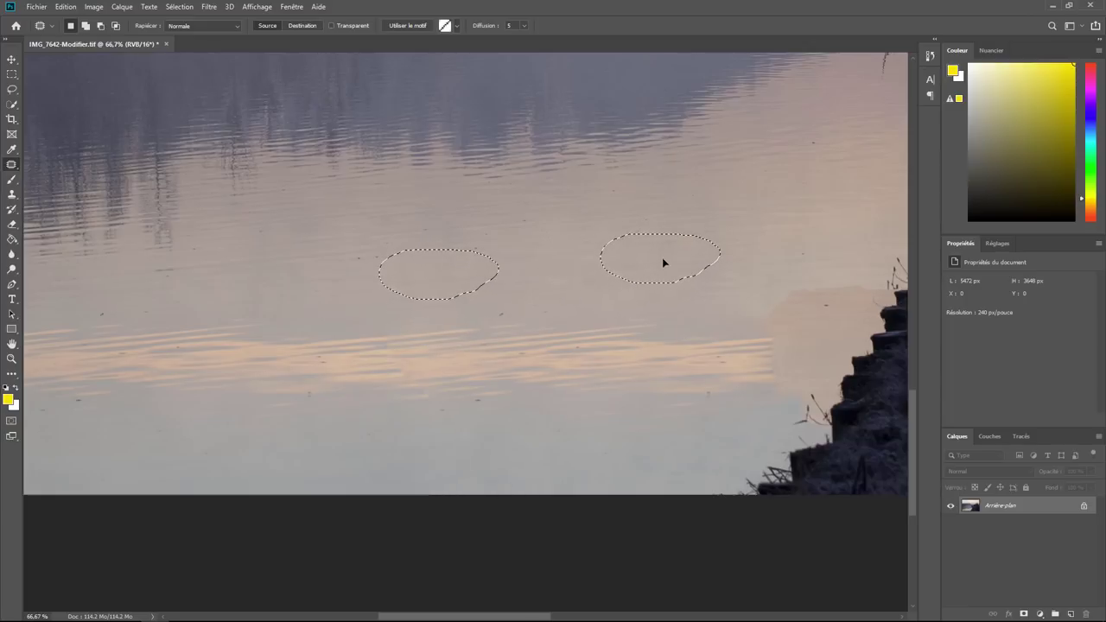
{"action": "key", "text": "ctrl+d"}
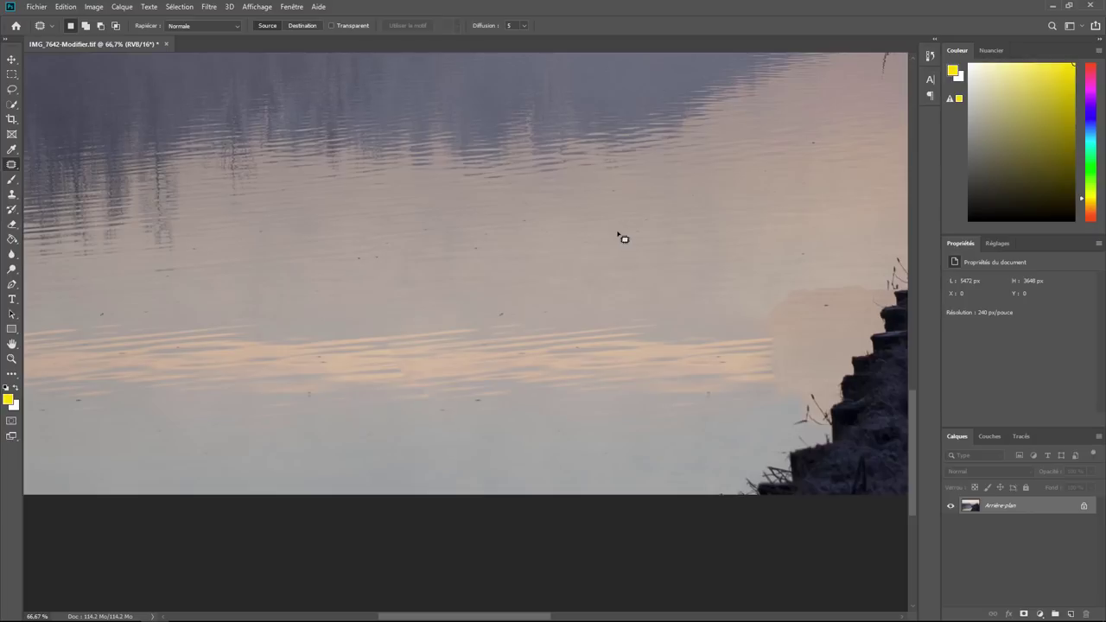
{"action": "key", "text": "ctrl+plus"}
{"action": "key", "text": "ctrl+plus"}
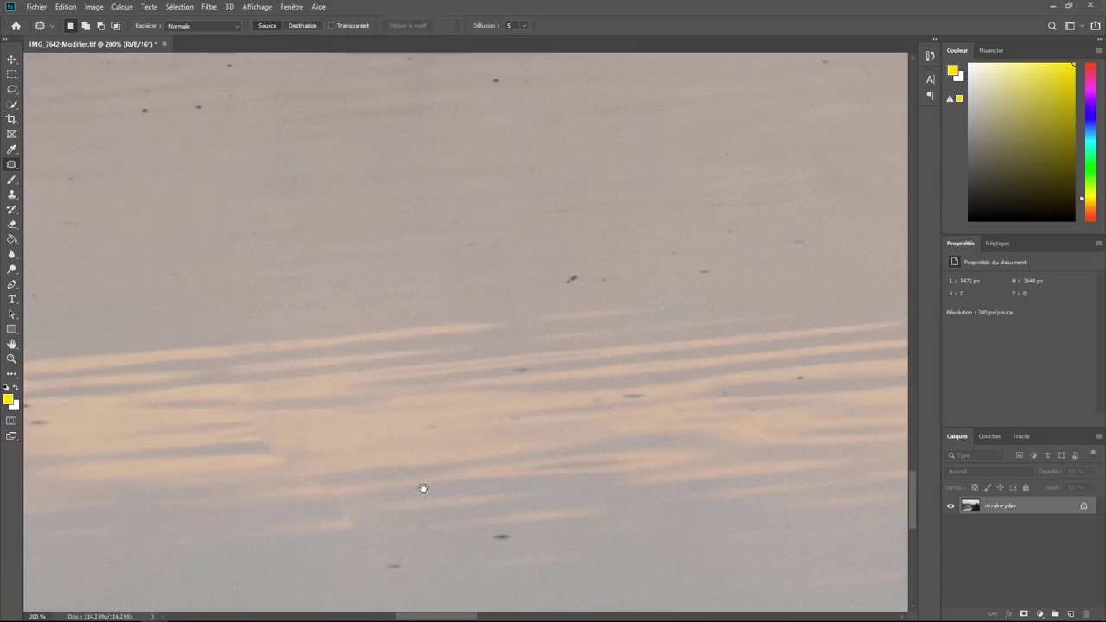
- Pan the zoomed view across the speckled pink-streaked water
{"action": "left_click_drag", "start_coordinate": [358, 466], "coordinate": [545, 455]}
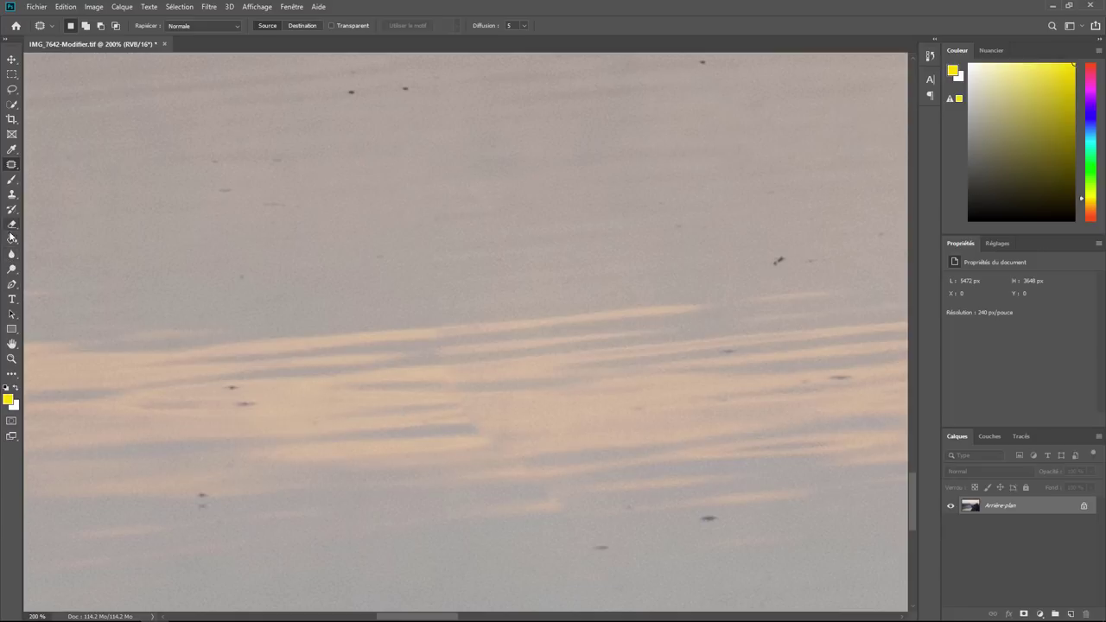
- Set the Clone Stamp to a 10 px brush with 25% flow
{"action": "left_click", "coordinate": [12, 194]}
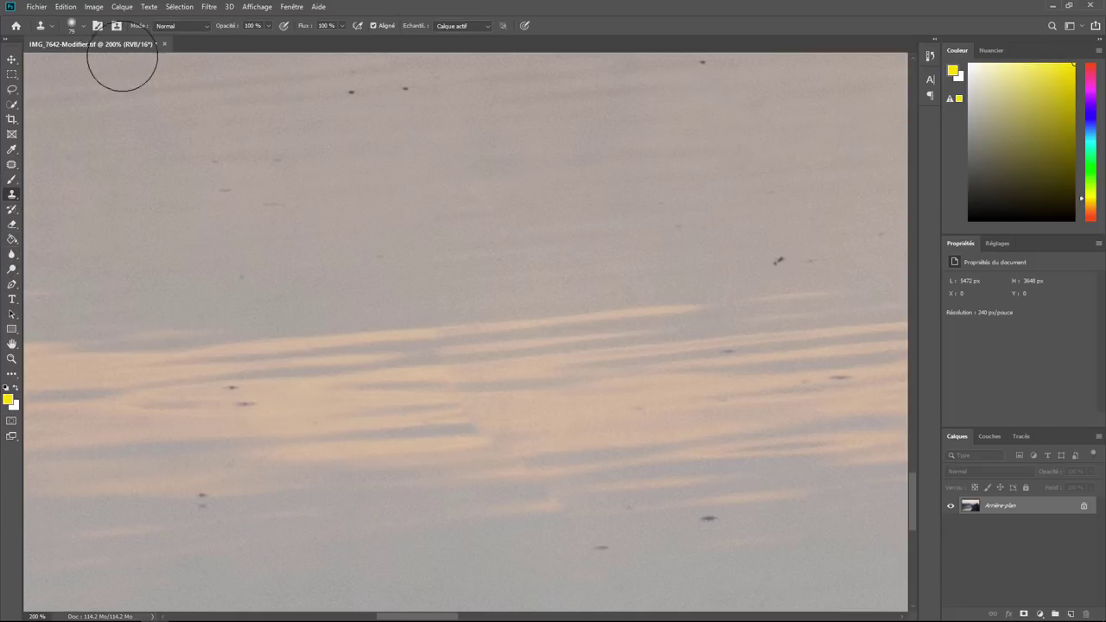
{"action": "left_click", "coordinate": [84, 27]}
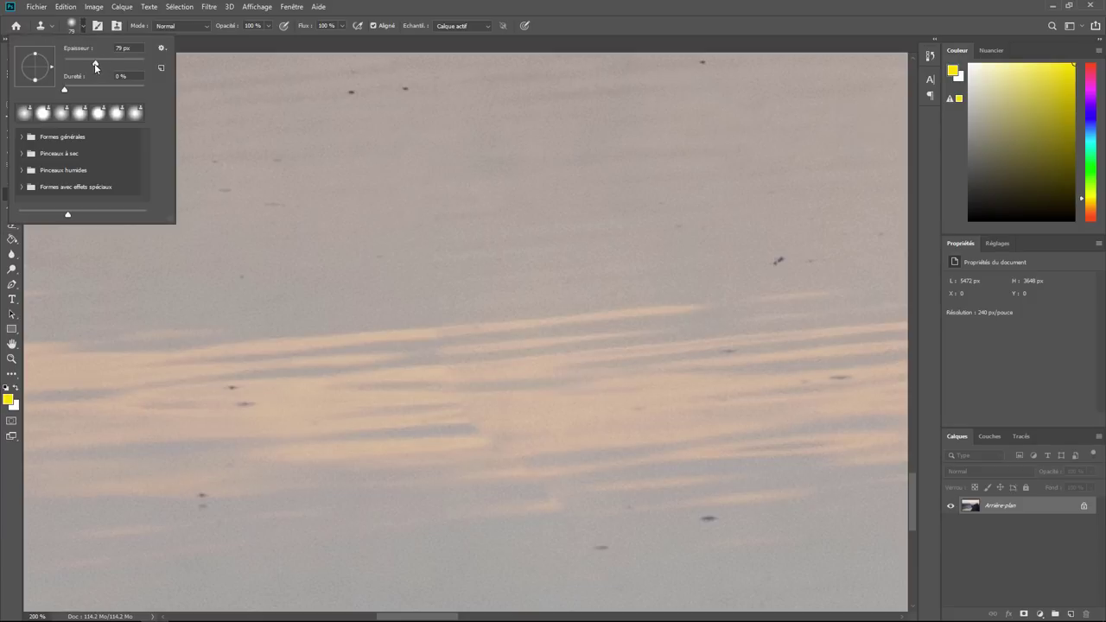
{"action": "left_click_drag", "start_coordinate": [69, 66], "coordinate": [69, 66]}
{"action": "left_click", "coordinate": [342, 26]}
{"action": "left_click_drag", "start_coordinate": [342, 40], "coordinate": [321, 42]}
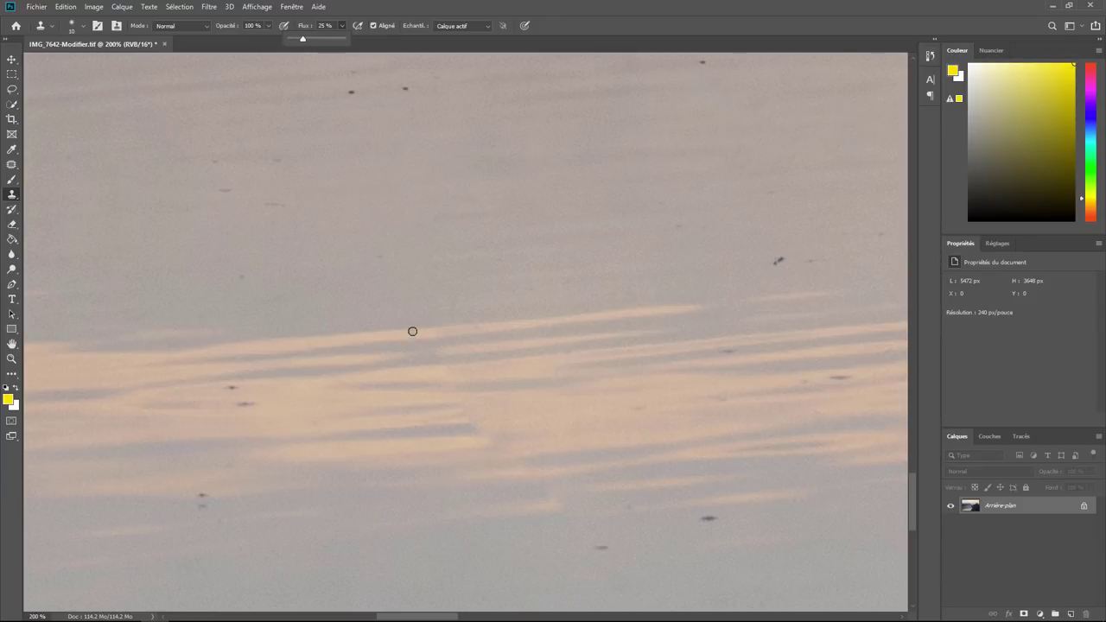
{"action": "left_click", "coordinate": [313, 361]}
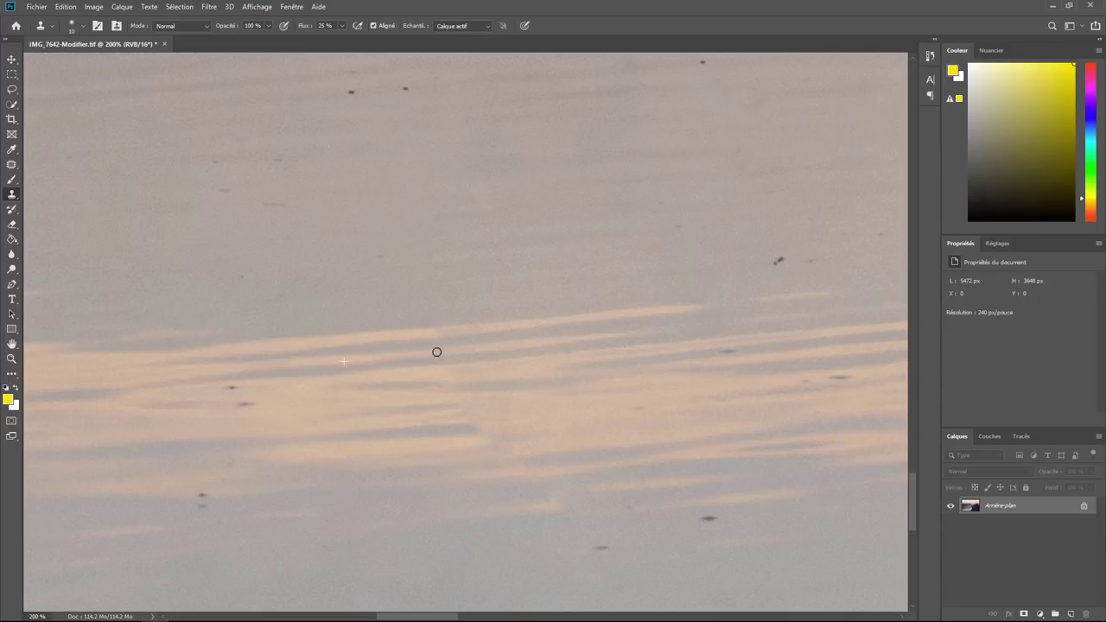
- Sample clean water repeatedly and clone it over the small dark spots in the pink streaks
{"action": "left_click_drag", "start_coordinate": [363, 359], "coordinate": [418, 356]}
{"action": "mouse_move", "coordinate": [469, 329]}
{"action": "left_mouse_down"}
{"action": "mouse_move", "coordinate": [439, 334]}
{"action": "mouse_move", "coordinate": [483, 328]}
{"action": "left_mouse_up"}
{"action": "left_click", "coordinate": [429, 371], "text": "alt"}
{"action": "left_click_drag", "start_coordinate": [452, 376], "coordinate": [461, 378]}
{"action": "left_click", "coordinate": [369, 397], "text": "alt"}
{"action": "left_click", "coordinate": [71, 392], "text": "alt"}
{"action": "mouse_move", "coordinate": [473, 430]}
{"action": "left_mouse_down"}
{"action": "mouse_move", "coordinate": [526, 421]}
{"action": "mouse_move", "coordinate": [488, 440]}
{"action": "left_mouse_up"}
{"action": "left_click", "coordinate": [433, 443], "text": "alt"}
{"action": "scroll", "coordinate": [573, 426], "scroll_direction": "down", "scroll_amount": 2}
- Patch two dark spots in the pink-streaked water with nearby clean water
{"action": "scroll", "coordinate": [565, 414], "scroll_direction": "up", "scroll_amount": 3}
{"action": "key", "text": "j"}
{"action": "left_click_drag", "start_coordinate": [424, 385], "coordinate": [535, 395]}
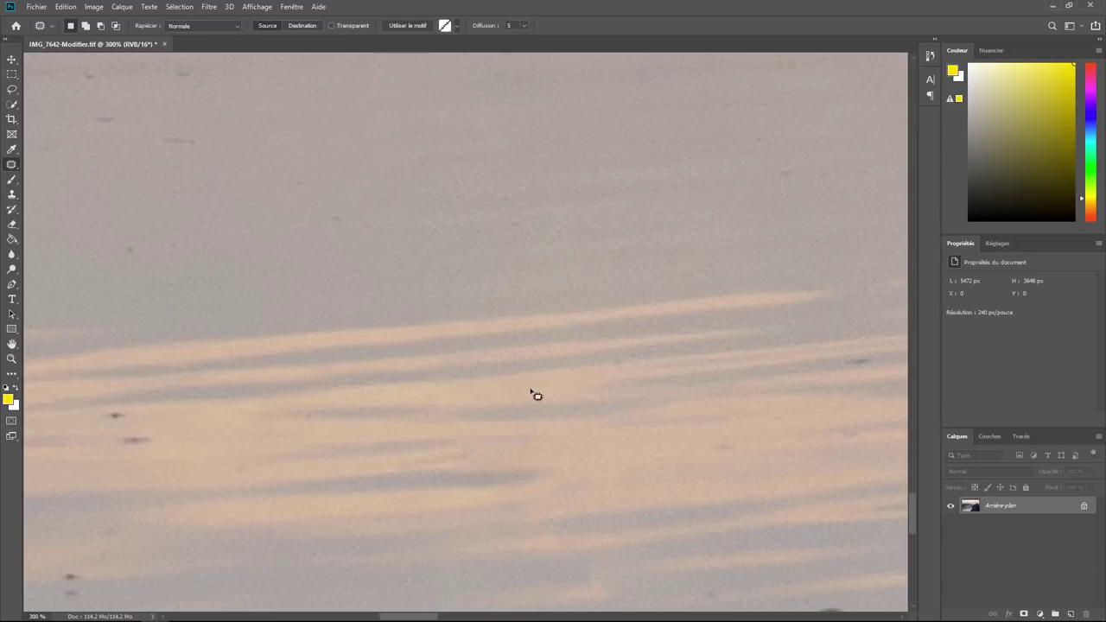
{"action": "scroll", "coordinate": [541, 423], "scroll_direction": "down", "scroll_amount": 5}
{"action": "scroll", "coordinate": [540, 422], "scroll_direction": "up", "scroll_amount": 1}
{"action": "scroll", "coordinate": [544, 423], "scroll_direction": "up", "scroll_amount": 4}
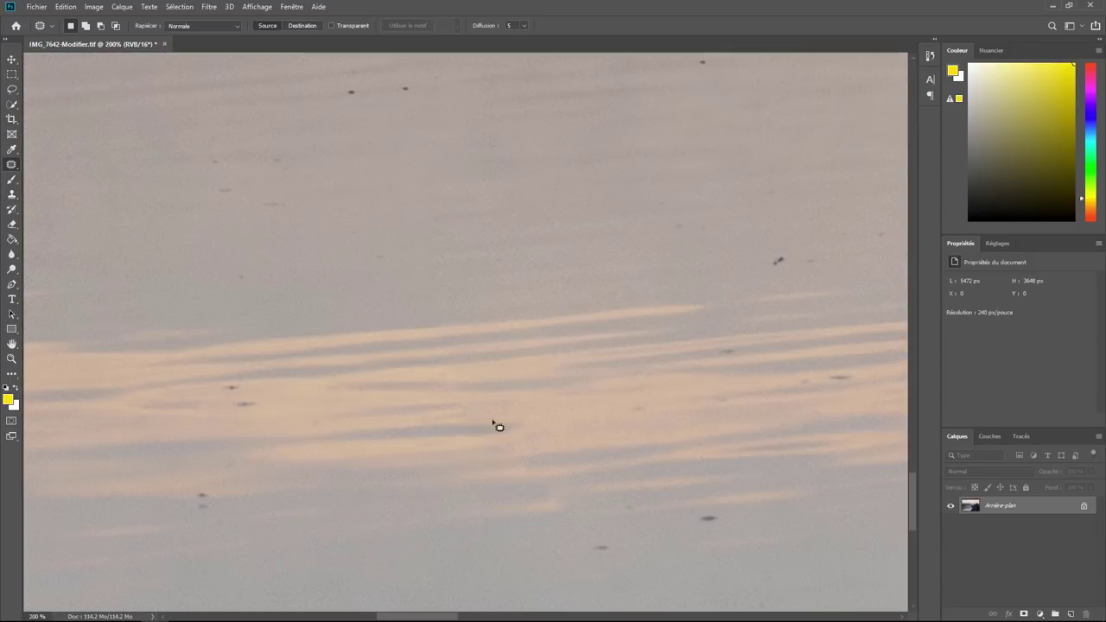
{"action": "left_click_drag", "start_coordinate": [498, 426], "coordinate": [469, 413]}
{"action": "key", "text": "ctrl+d"}
{"action": "scroll", "coordinate": [582, 414], "scroll_direction": "down", "scroll_amount": 3}
{"action": "scroll", "coordinate": [582, 415], "scroll_direction": "up", "scroll_amount": 4}
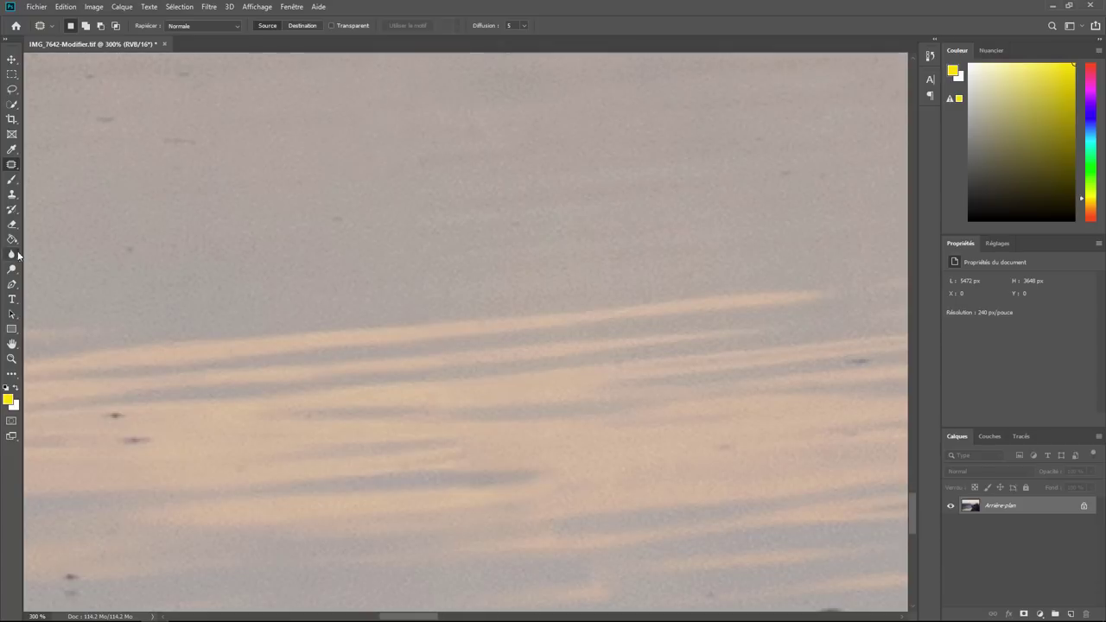
- Patch two more small dark spots in the water and deselect
{"action": "key", "text": "s"}
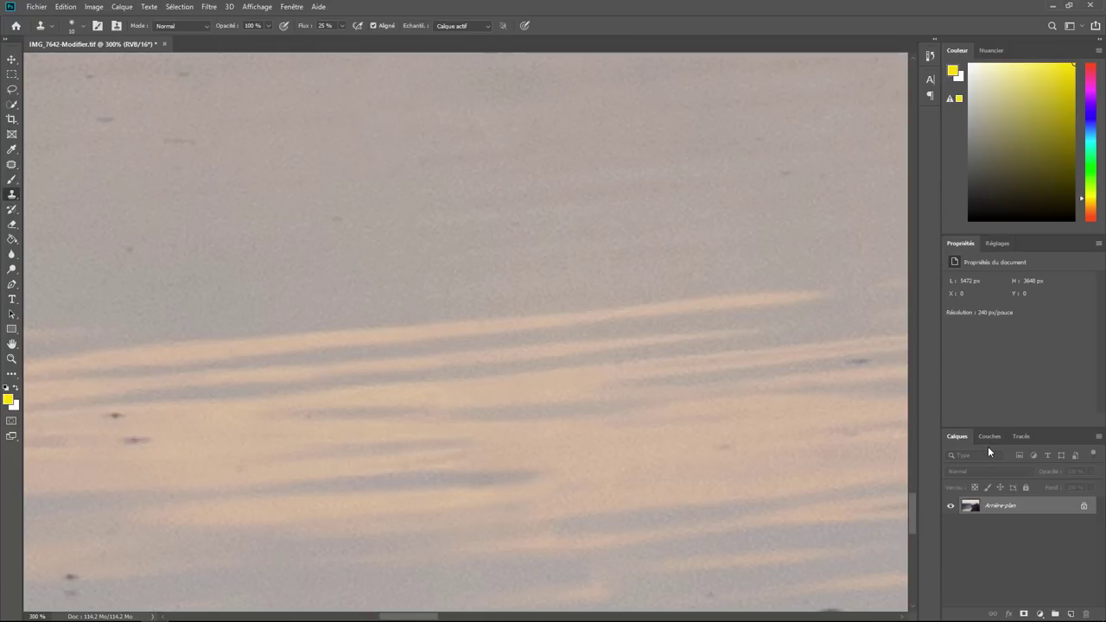
{"action": "scroll", "coordinate": [588, 383], "scroll_direction": "down", "scroll_amount": 3}
{"action": "scroll", "coordinate": [587, 384], "scroll_direction": "up", "scroll_amount": 3}
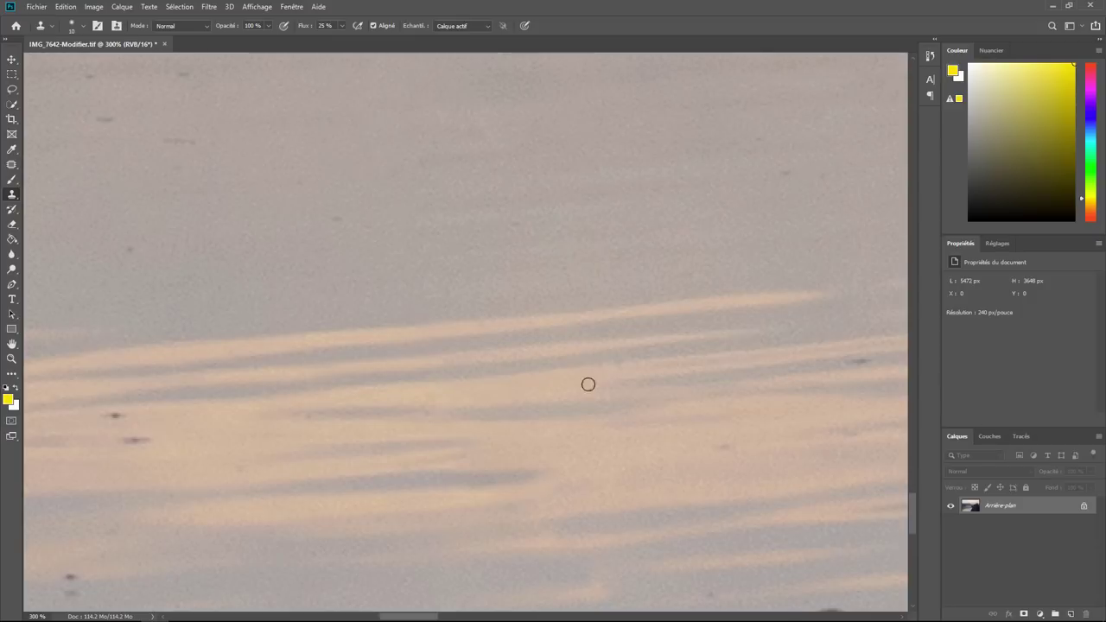
{"action": "key", "text": "j"}
{"action": "mouse_move", "coordinate": [632, 366]}
{"action": "left_mouse_down"}
{"action": "mouse_move", "coordinate": [647, 375]}
{"action": "mouse_move", "coordinate": [506, 351]}
{"action": "left_mouse_up"}
{"action": "key", "text": "ctrl+d"}
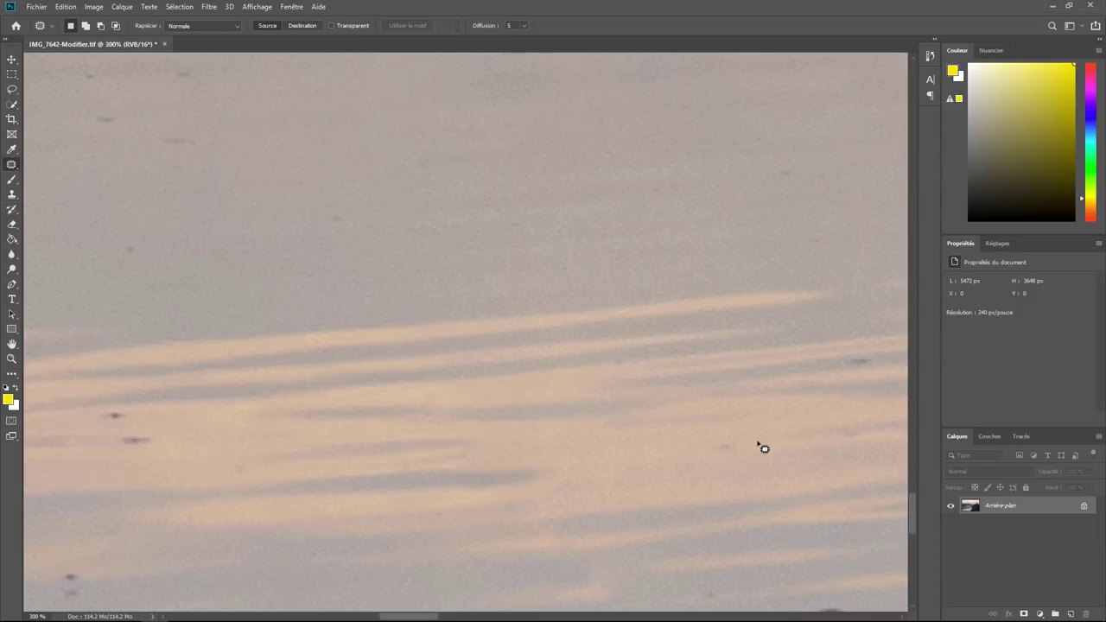
{"action": "scroll", "coordinate": [764, 448], "scroll_direction": "down", "scroll_amount": 3}
{"action": "scroll", "coordinate": [764, 449], "scroll_direction": "up", "scroll_amount": 3}
{"action": "mouse_move", "coordinate": [594, 423]}
{"action": "left_mouse_down"}
{"action": "mouse_move", "coordinate": [634, 468]}
{"action": "mouse_move", "coordinate": [691, 440]}
{"action": "left_mouse_up"}
{"action": "key", "text": "ctrl+d"}
{"action": "scroll", "coordinate": [691, 439], "scroll_direction": "down", "scroll_amount": 4}
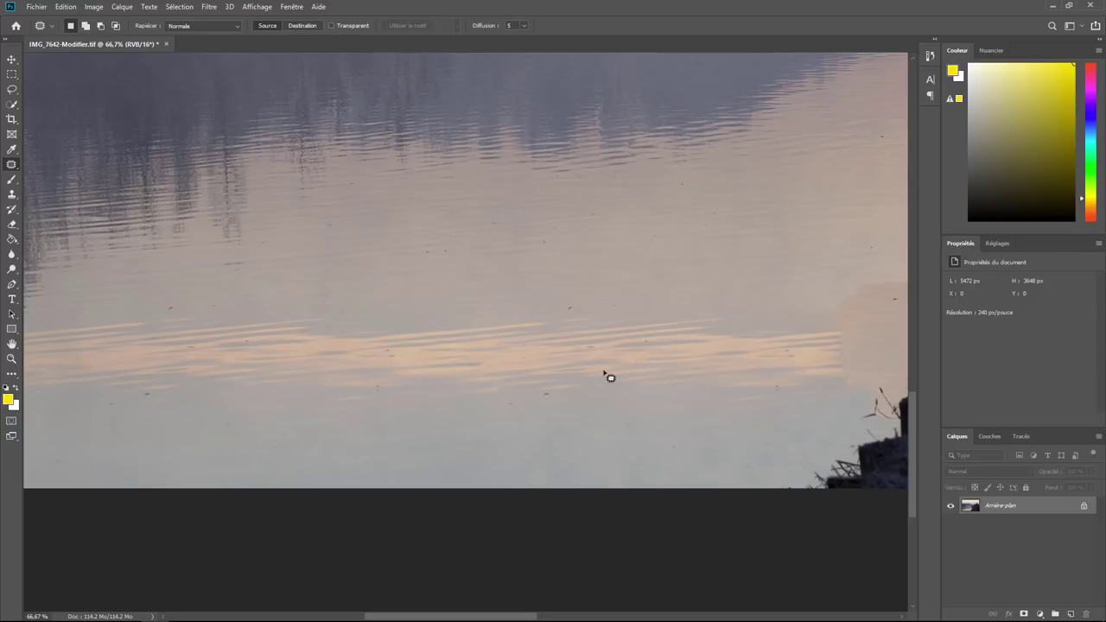
{"action": "scroll", "coordinate": [605, 376], "scroll_direction": "up", "scroll_amount": 3}
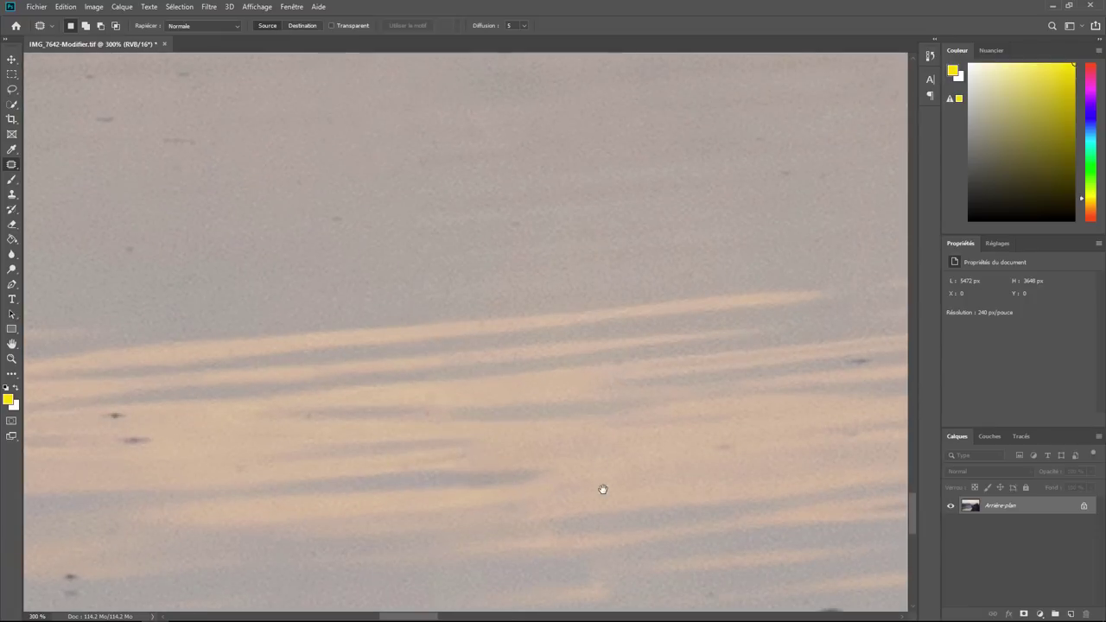
{"action": "scroll", "coordinate": [560, 384], "scroll_direction": "up", "scroll_amount": 2}
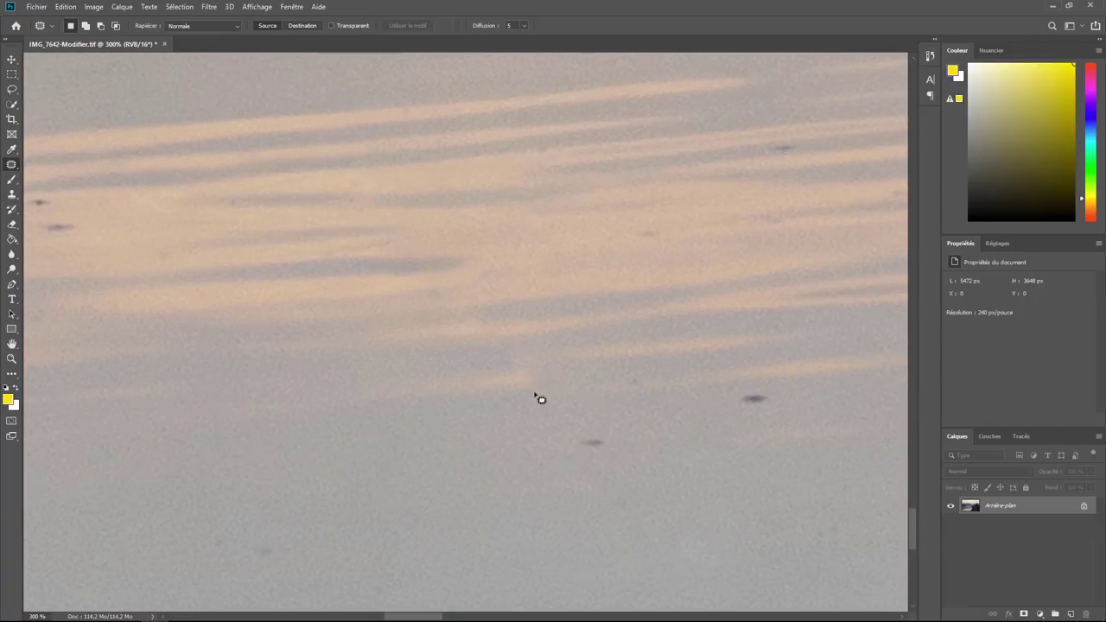
- Clone clean water over a dark spot below the pink streaks
{"action": "left_click", "coordinate": [12, 195]}
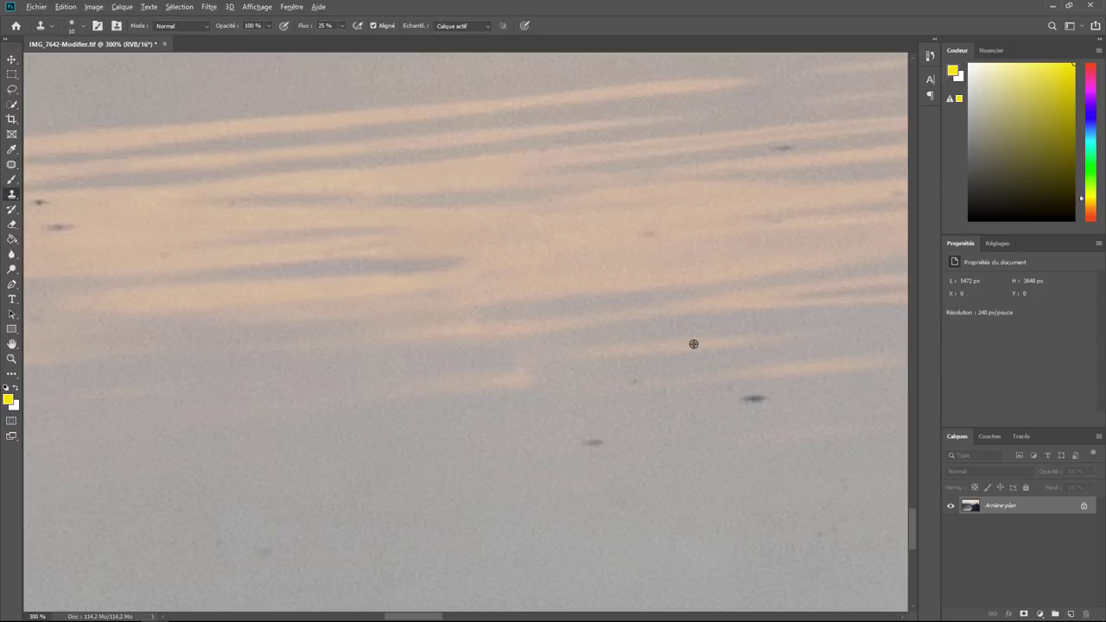
{"action": "left_click", "coordinate": [693, 344], "text": "alt"}
{"action": "mouse_move", "coordinate": [523, 380]}
{"action": "left_mouse_down"}
{"action": "mouse_move", "coordinate": [569, 375]}
{"action": "mouse_move", "coordinate": [506, 380]}
{"action": "mouse_move", "coordinate": [575, 375]}
{"action": "mouse_move", "coordinate": [496, 388]}
{"action": "mouse_move", "coordinate": [574, 395]}
{"action": "left_mouse_up"}
{"action": "scroll", "coordinate": [869, 385], "scroll_direction": "down", "scroll_amount": 2}
{"action": "scroll", "coordinate": [869, 384], "scroll_direction": "down", "scroll_amount": 1}
{"action": "scroll", "coordinate": [870, 384], "scroll_direction": "up", "scroll_amount": 1}
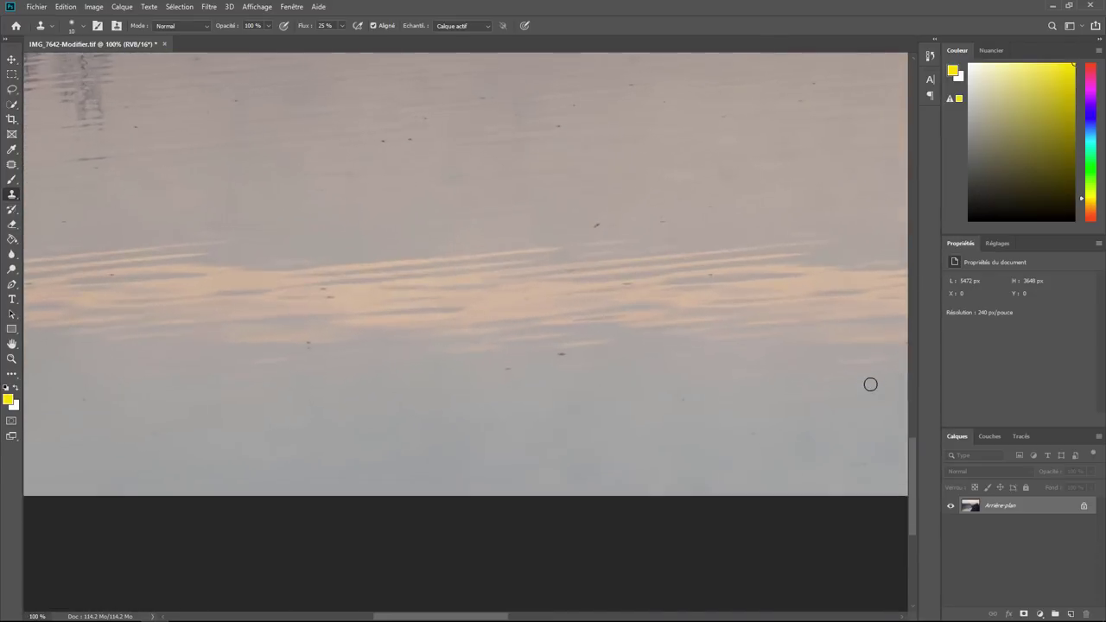
{"action": "scroll", "coordinate": [870, 384], "scroll_direction": "up", "scroll_amount": 1}
{"action": "scroll", "coordinate": [870, 384], "scroll_direction": "up", "scroll_amount": 1}
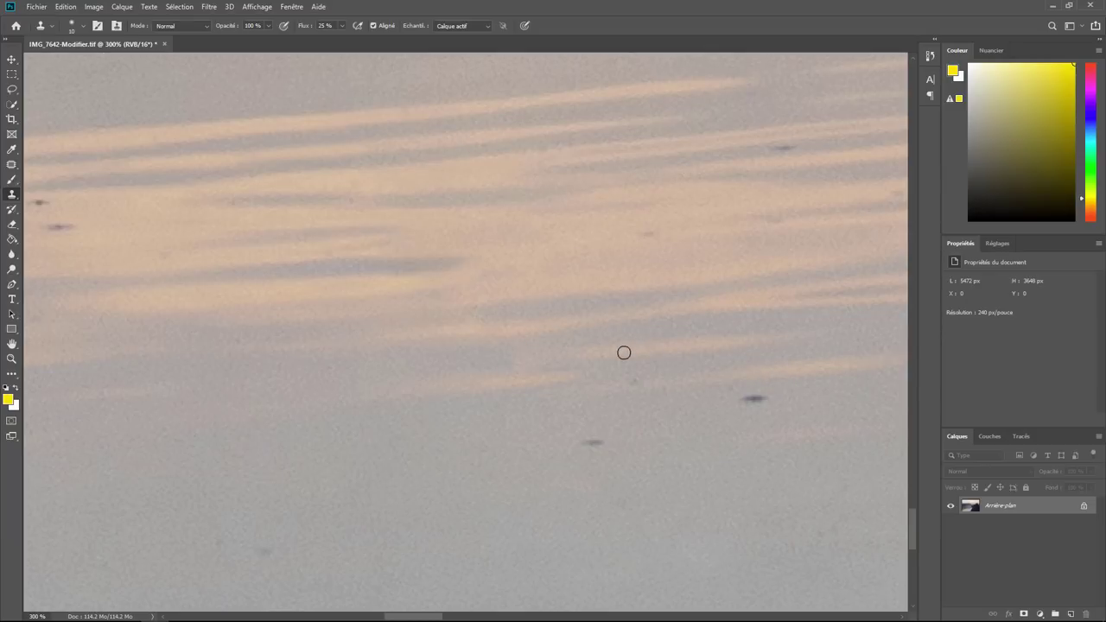
- Clone clean water over the remaining faint spots, then zoom out
{"action": "left_click", "coordinate": [574, 350]}
{"action": "mouse_move", "coordinate": [574, 350]}
{"action": "left_mouse_down"}
{"action": "mouse_move", "coordinate": [616, 352]}
{"action": "mouse_move", "coordinate": [512, 364]}
{"action": "mouse_move", "coordinate": [610, 351]}
{"action": "mouse_move", "coordinate": [693, 381]}
{"action": "left_mouse_up"}
{"action": "scroll", "coordinate": [694, 381], "scroll_direction": "down", "scroll_amount": 2}
{"action": "scroll", "coordinate": [693, 381], "scroll_direction": "down", "scroll_amount": 1}
{"action": "scroll", "coordinate": [693, 381], "scroll_direction": "down", "scroll_amount": 1}
{"action": "scroll", "coordinate": [694, 381], "scroll_direction": "down", "scroll_amount": 1}
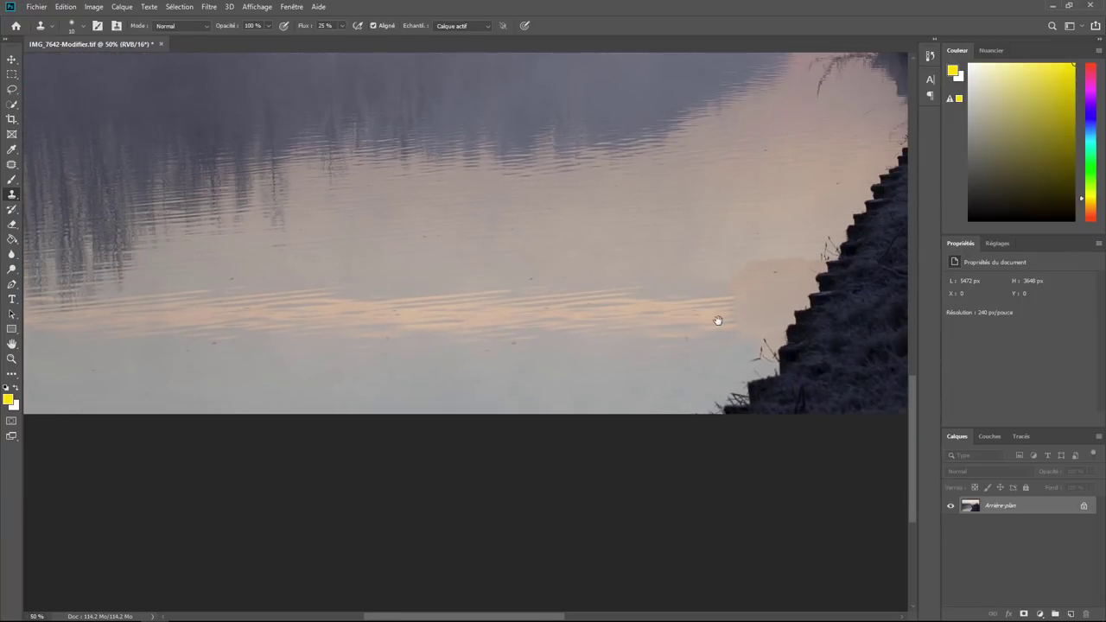
{"action": "left_click_drag", "start_coordinate": [716, 319], "coordinate": [510, 346]}
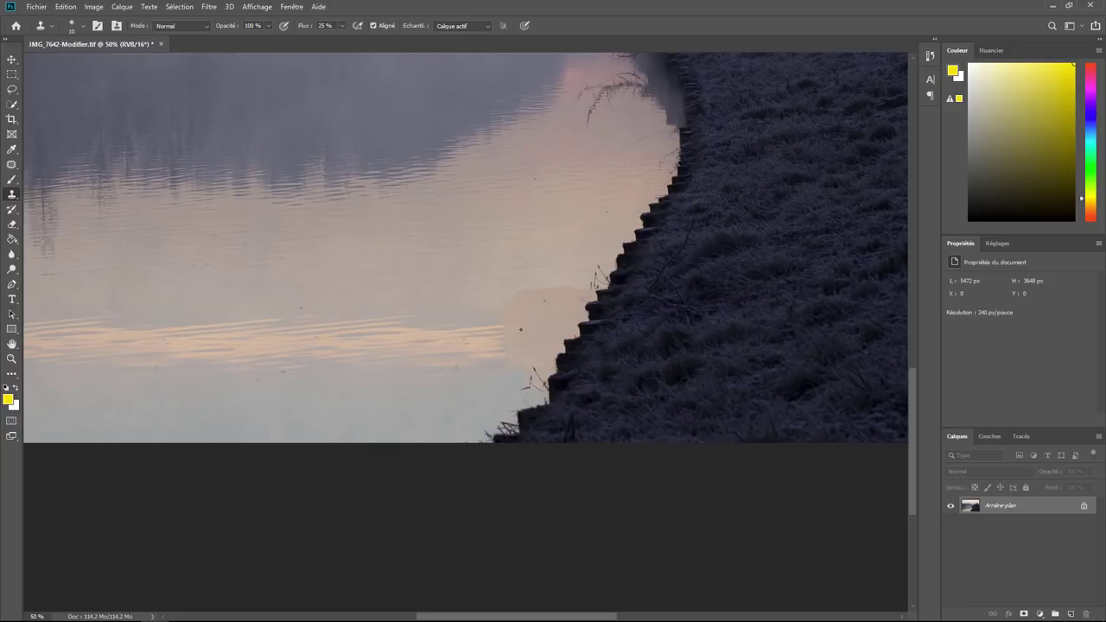
{"action": "scroll", "coordinate": [520, 329], "scroll_direction": "up", "scroll_amount": 1}
{"action": "scroll", "coordinate": [520, 329], "scroll_direction": "up", "scroll_amount": 1}
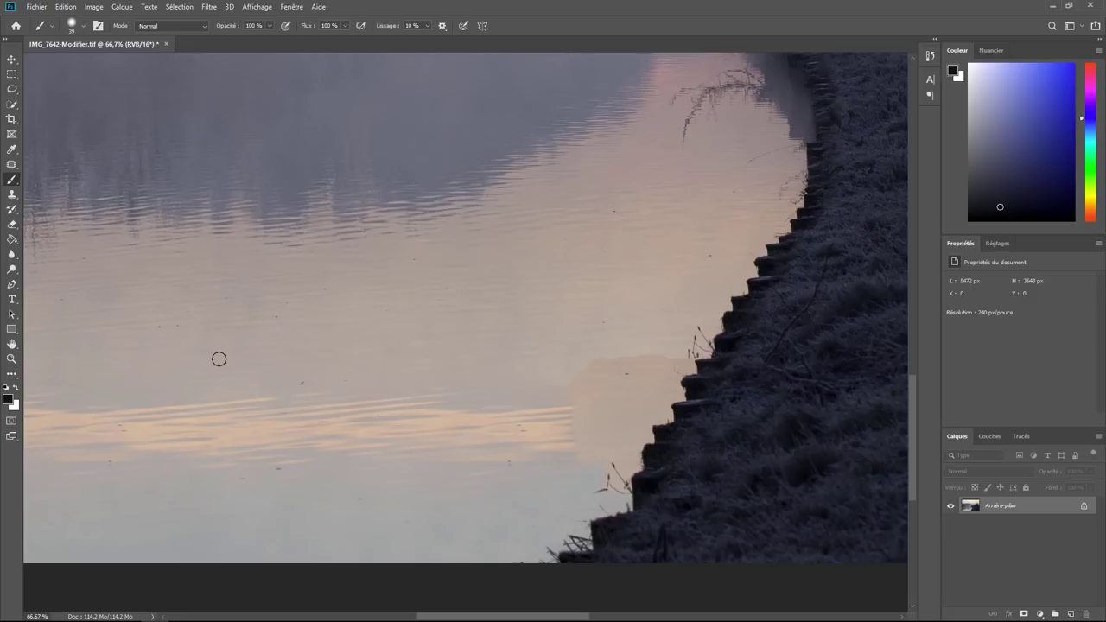
{"action": "key", "text": "ctrl+minus"}
- Lasso a rounded area around the pink reflected streaks near the bank
{"action": "left_click_drag", "start_coordinate": [289, 360], "coordinate": [421, 350]}
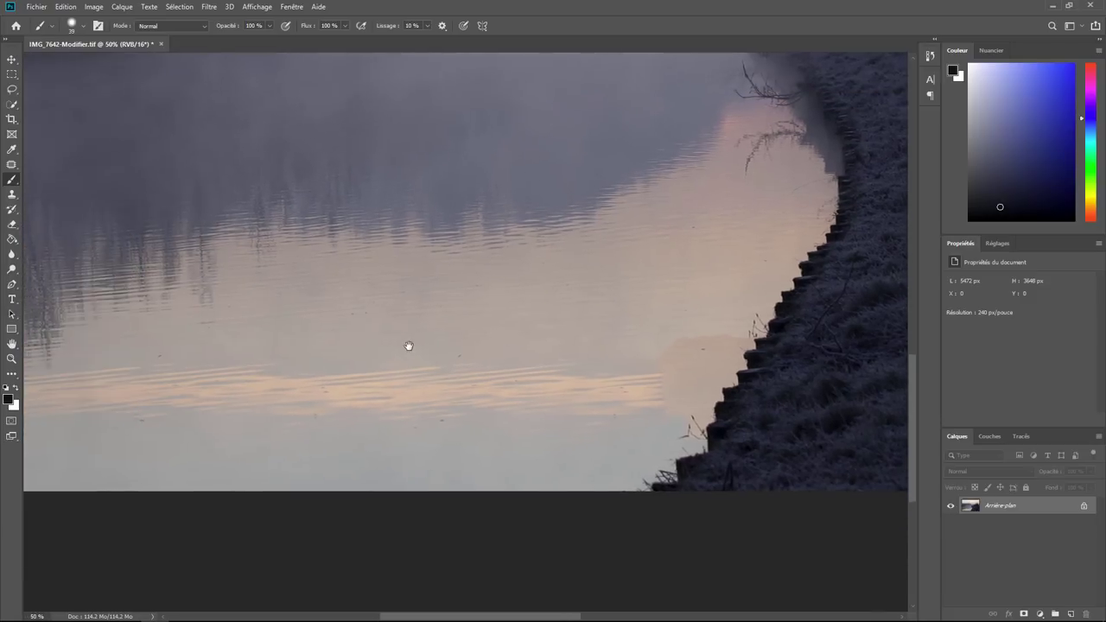
{"action": "left_click", "coordinate": [11, 90]}
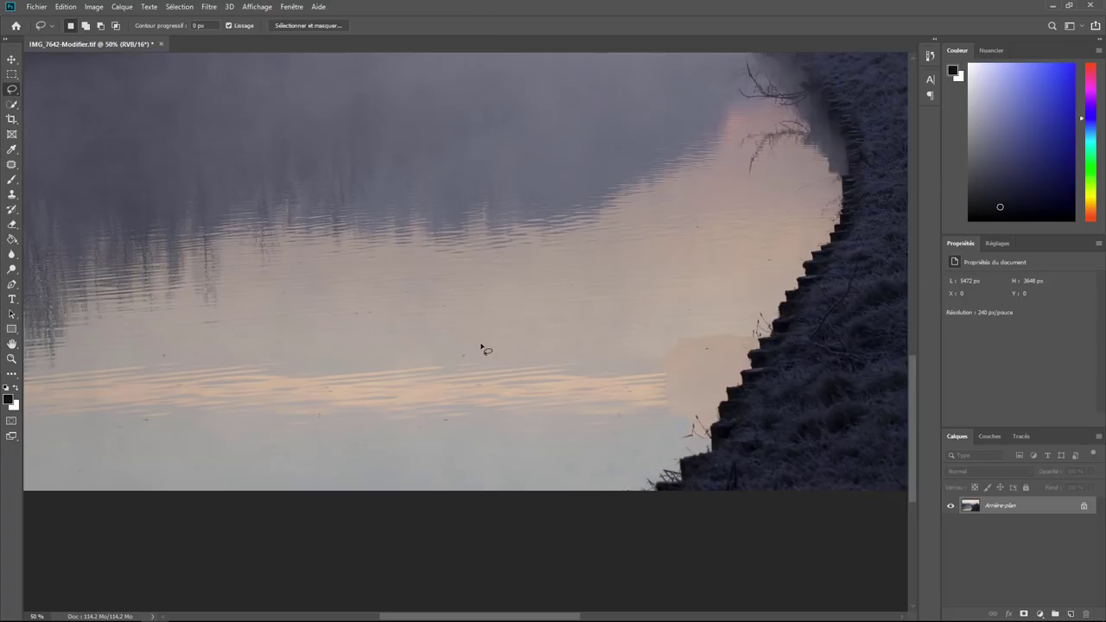
{"action": "left_click_drag", "start_coordinate": [474, 348], "coordinate": [423, 356]}
{"action": "mouse_move", "coordinate": [425, 418]}
{"action": "left_mouse_down"}
{"action": "mouse_move", "coordinate": [486, 437]}
{"action": "mouse_move", "coordinate": [616, 434]}
{"action": "mouse_move", "coordinate": [672, 416]}
{"action": "left_mouse_up"}
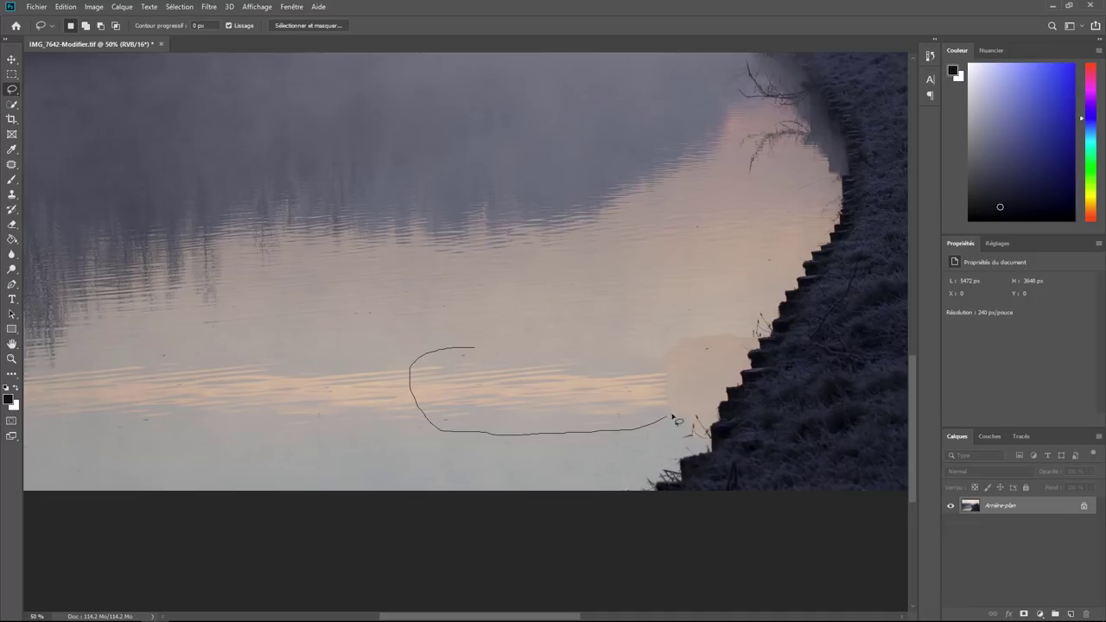
{"action": "left_click_drag", "start_coordinate": [588, 356], "coordinate": [475, 348]}
- Copy the selection to a layer, undo it, and enter Sélectionner et masquer
{"action": "right_click", "coordinate": [495, 392]}
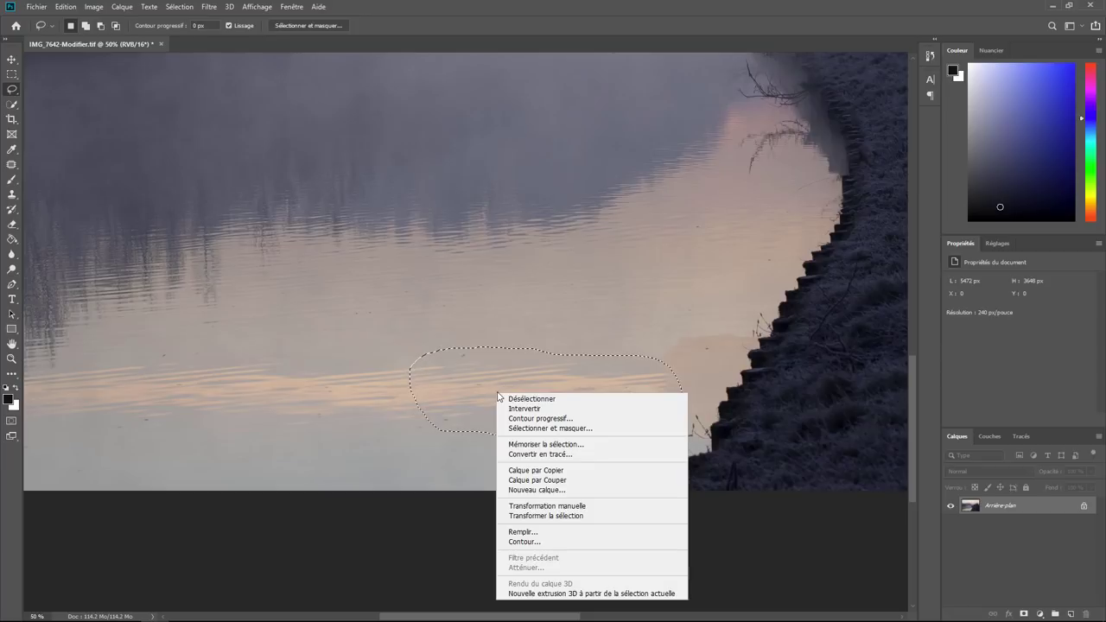
{"action": "left_click", "coordinate": [554, 471]}
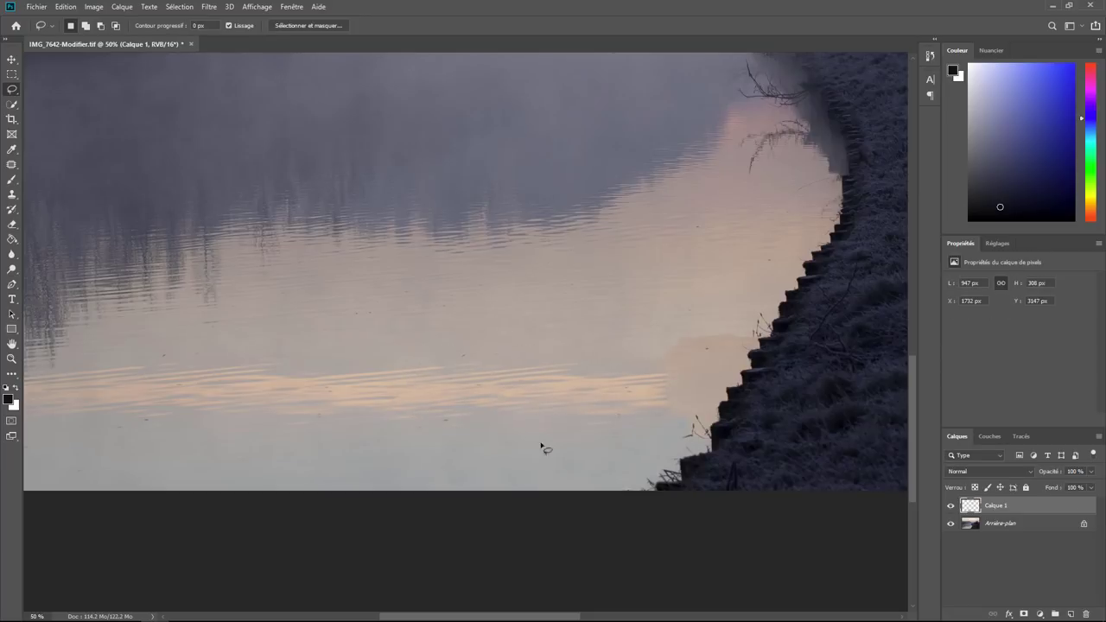
{"action": "key", "text": "ctrl+z"}
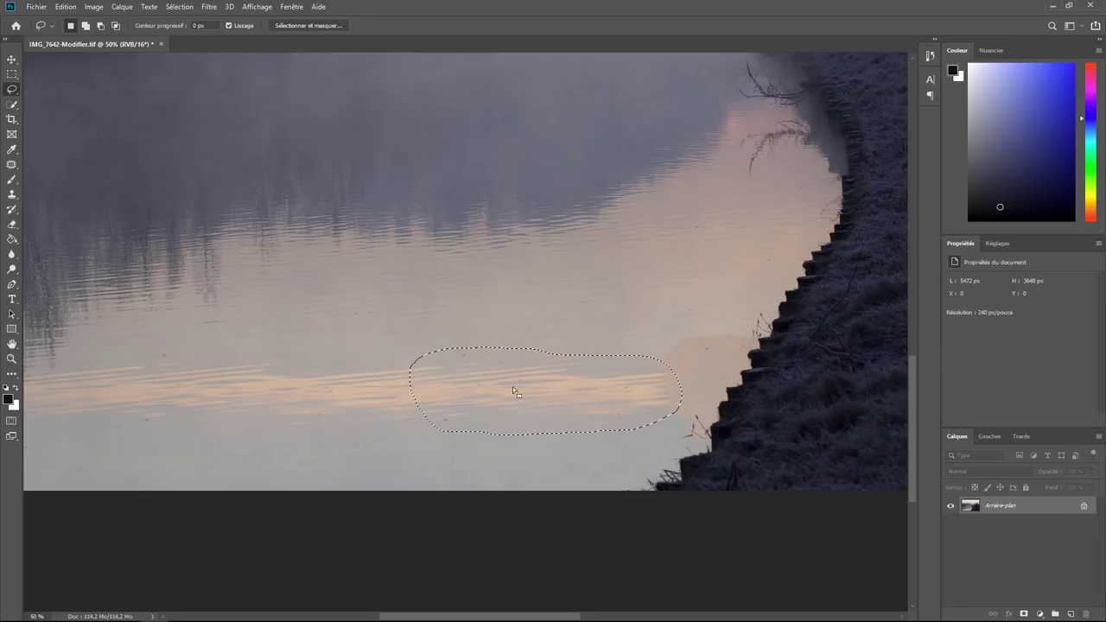
{"action": "left_click", "coordinate": [303, 26]}
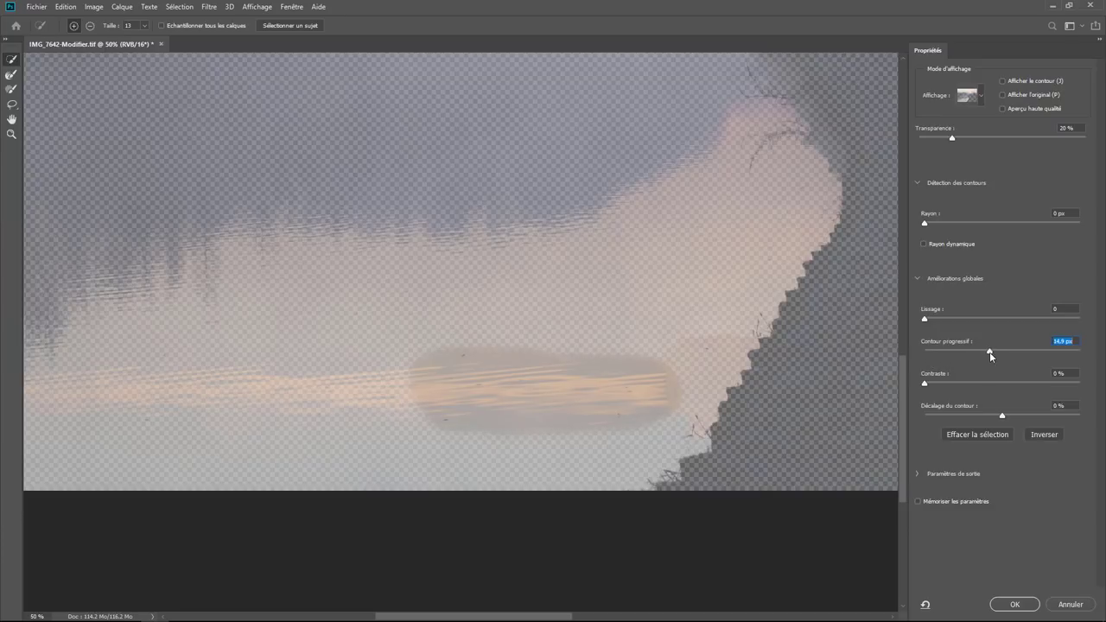
- Feather the water selection to about 19.9 px in Select and Mask and confirm
{"action": "left_click_drag", "start_coordinate": [989, 351], "coordinate": [928, 357]}
{"action": "left_click", "coordinate": [1010, 605]}
- Copy the feathered patch to a new layer (Calque 1) and stretch it wider rightward
{"action": "right_click", "coordinate": [537, 397]}
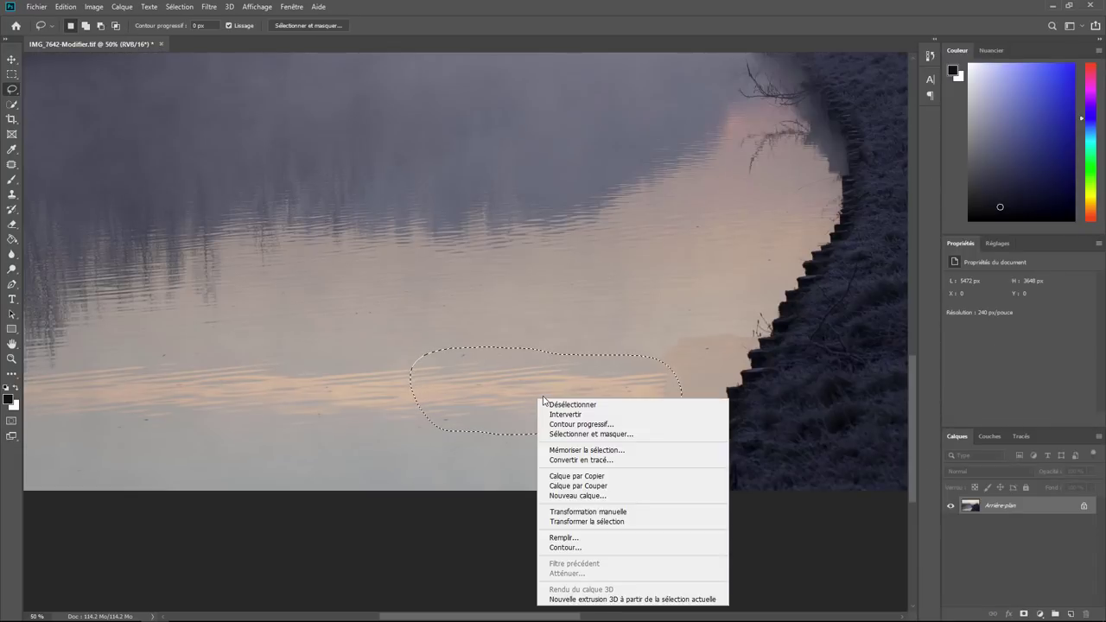
{"action": "left_click", "coordinate": [602, 476]}
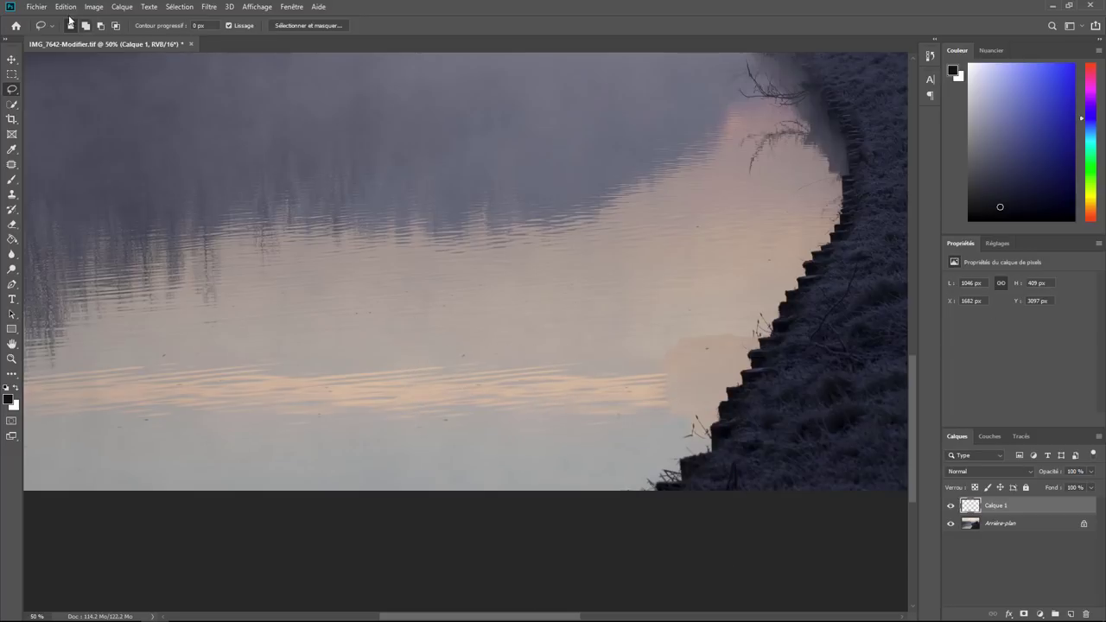
{"action": "left_click", "coordinate": [65, 7]}
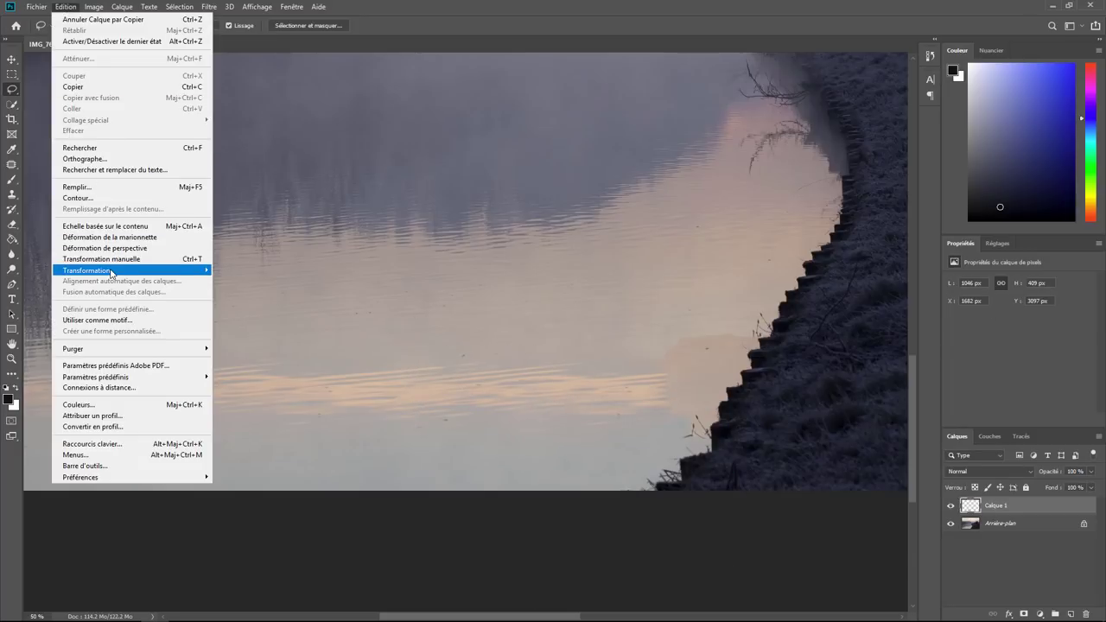
{"action": "left_click", "coordinate": [263, 294]}
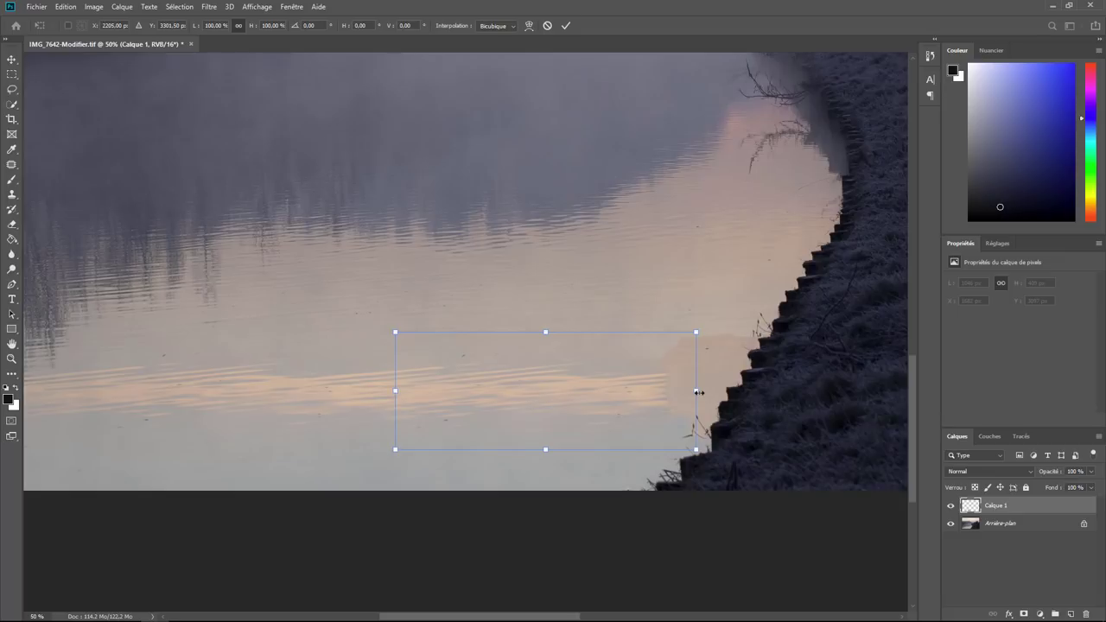
{"action": "left_click_drag", "start_coordinate": [696, 391], "coordinate": [793, 390]}
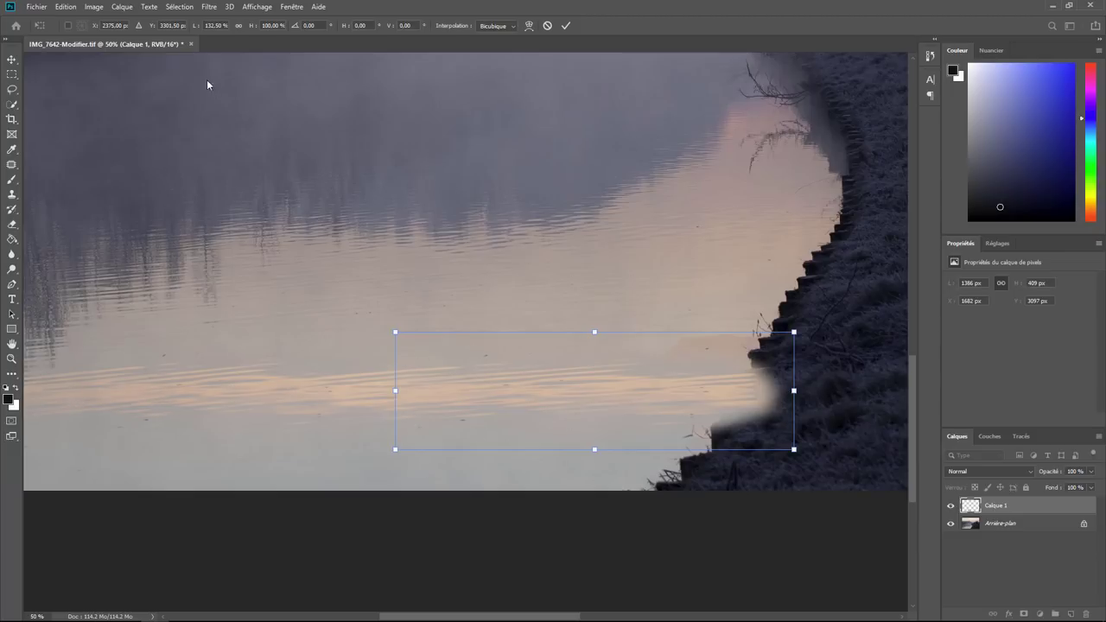
- Distort the patch so its right side tilts upward, and apply the transformation
{"action": "left_click", "coordinate": [65, 7]}
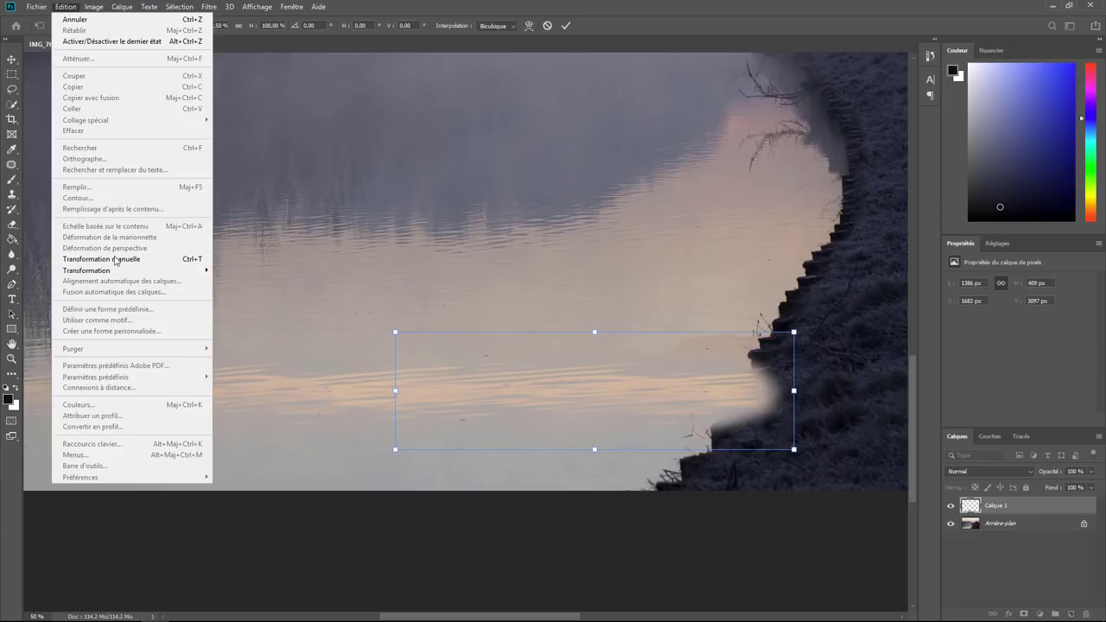
{"action": "mouse_move", "coordinate": [129, 270]}
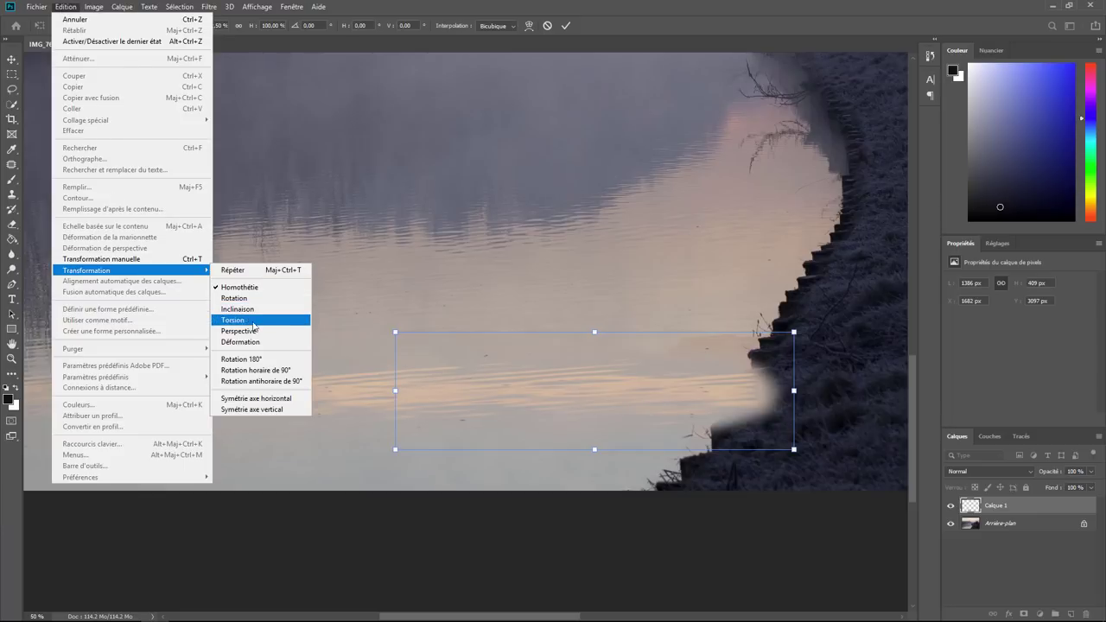
{"action": "left_click", "coordinate": [254, 323]}
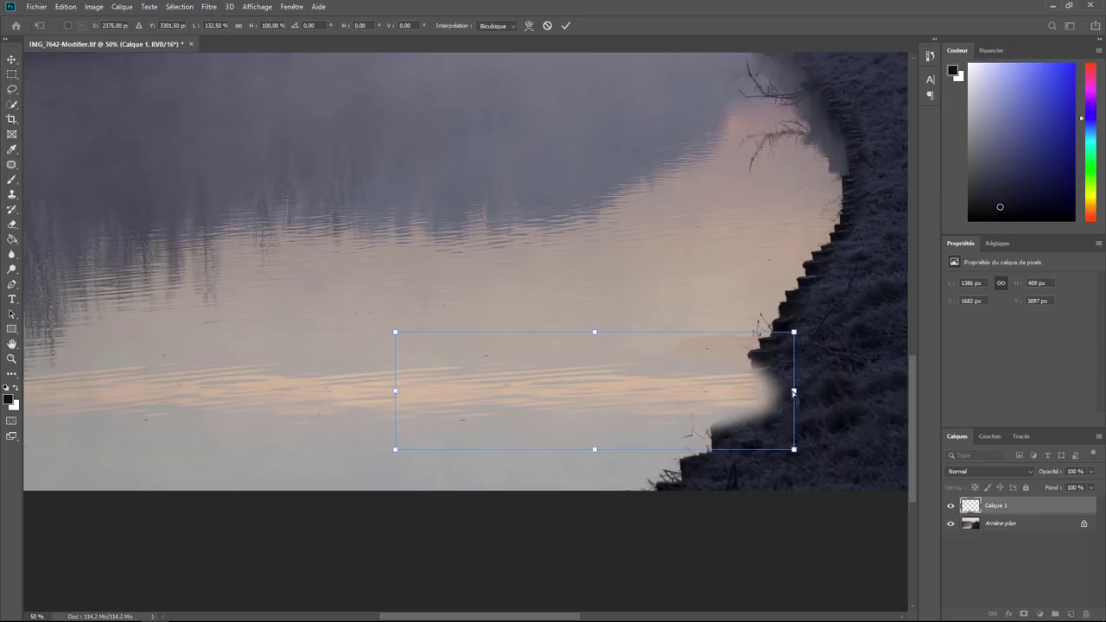
{"action": "left_click_drag", "start_coordinate": [794, 392], "coordinate": [794, 381]}
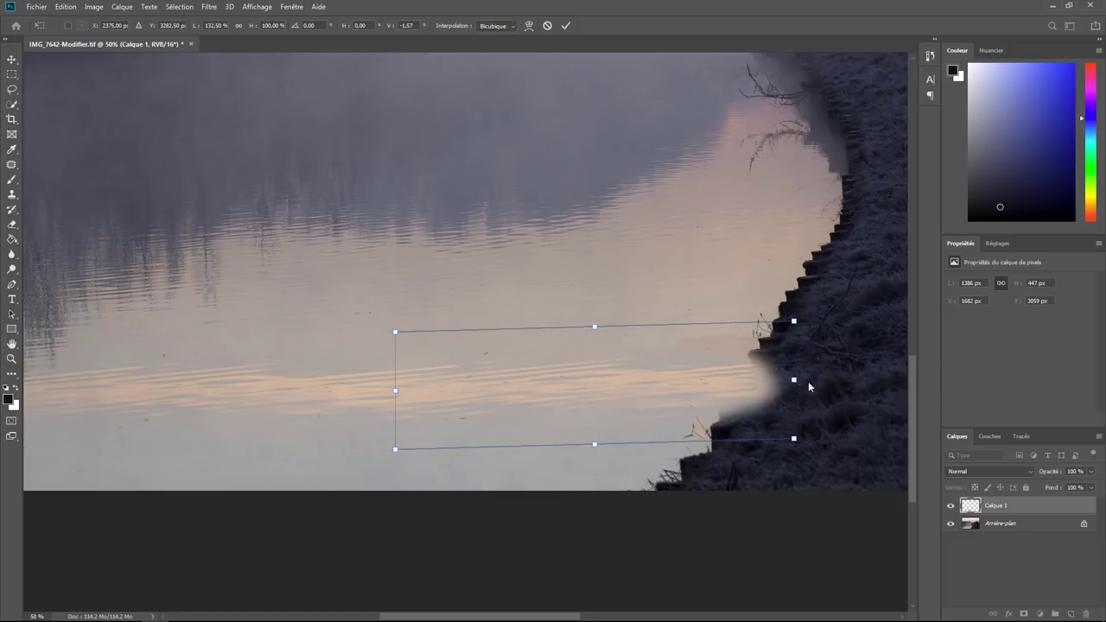
{"action": "key", "text": "Return"}
{"action": "key", "text": "l"}
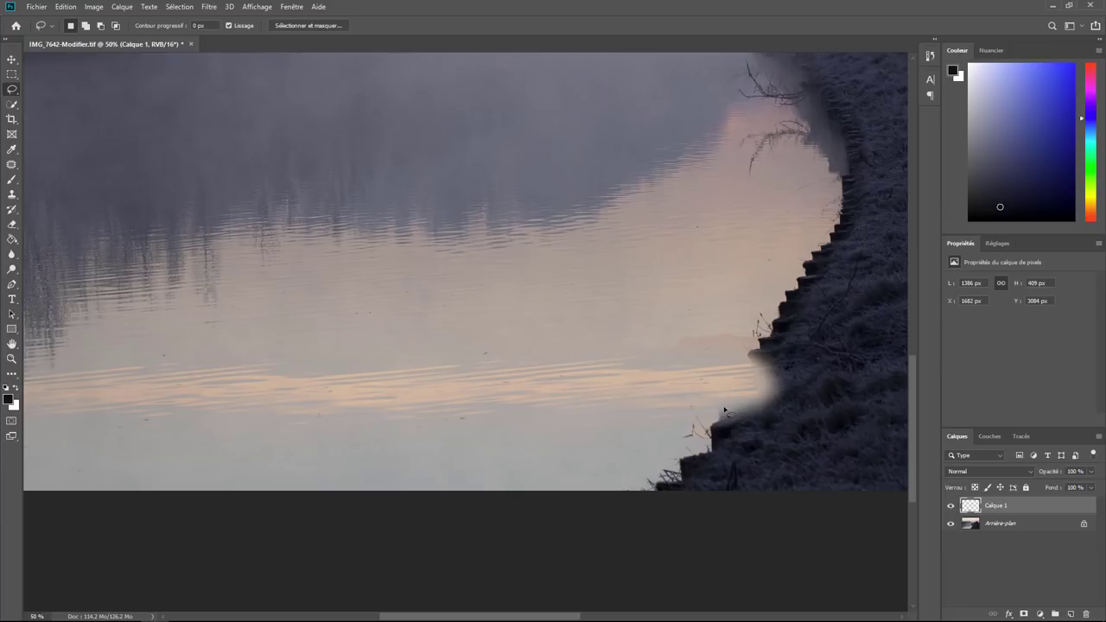
- Add a layer mask to Calque 1 and paint black over the dark steps at 200%
{"action": "left_click", "coordinate": [1023, 614]}
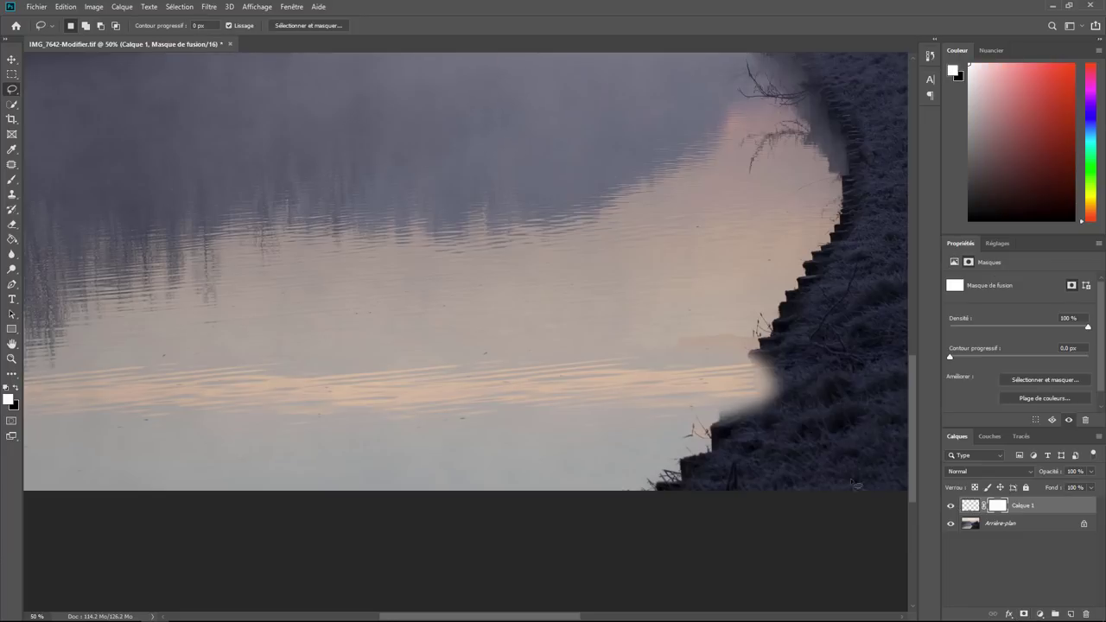
{"action": "left_click_drag", "start_coordinate": [822, 356], "coordinate": [568, 375]}
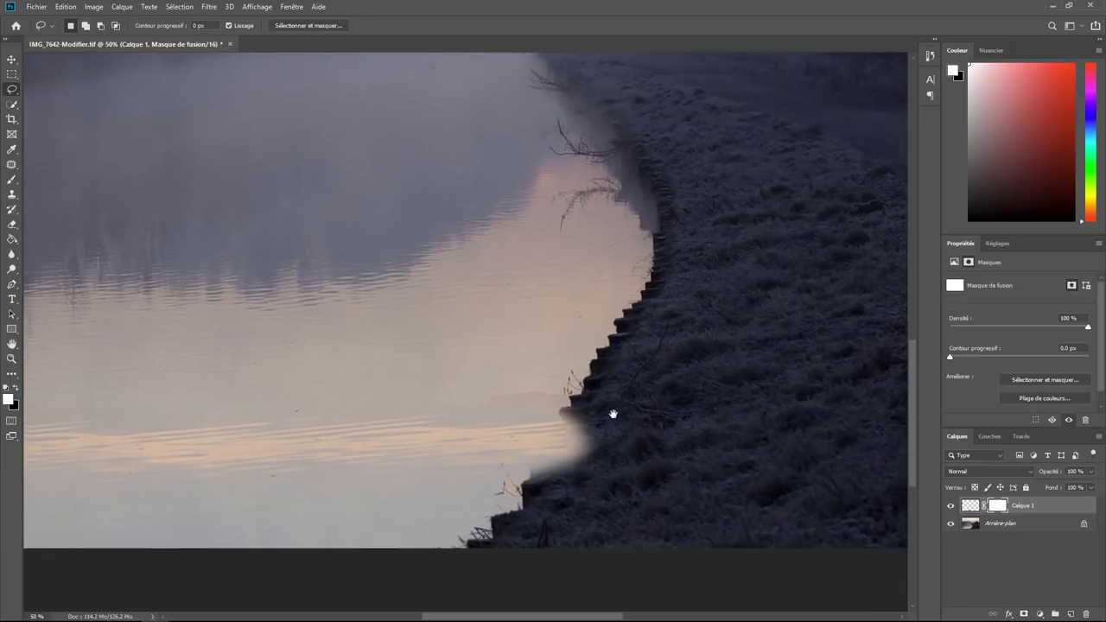
{"action": "key", "text": "ctrl+plus"}
{"action": "key", "text": "ctrl+plus"}
{"action": "key", "text": "ctrl+plus"}
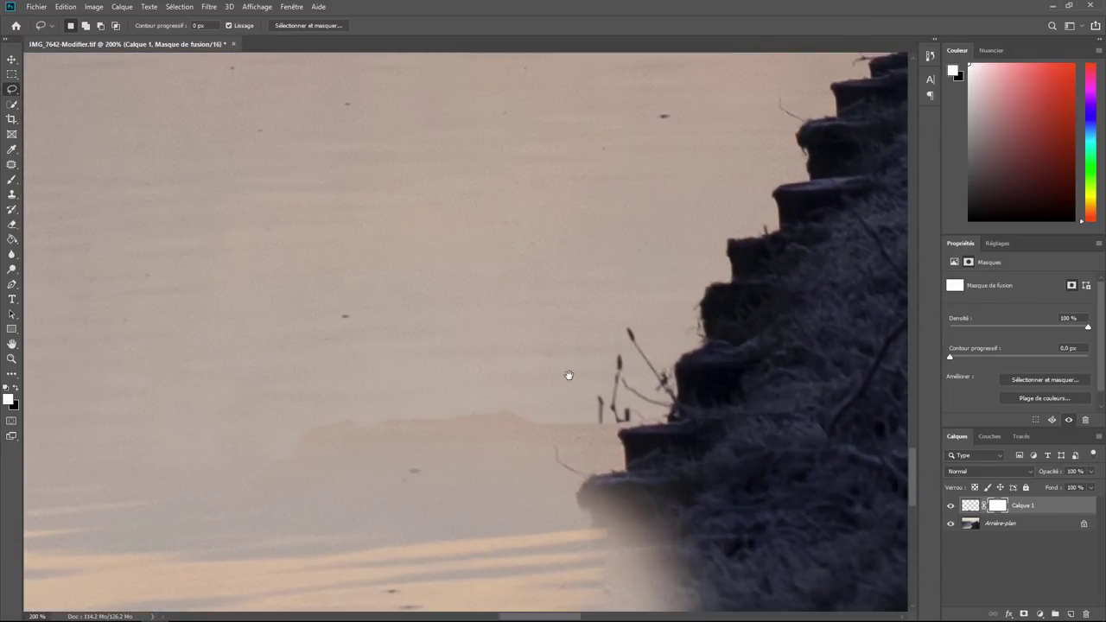
{"action": "left_click_drag", "start_coordinate": [652, 532], "coordinate": [497, 326]}
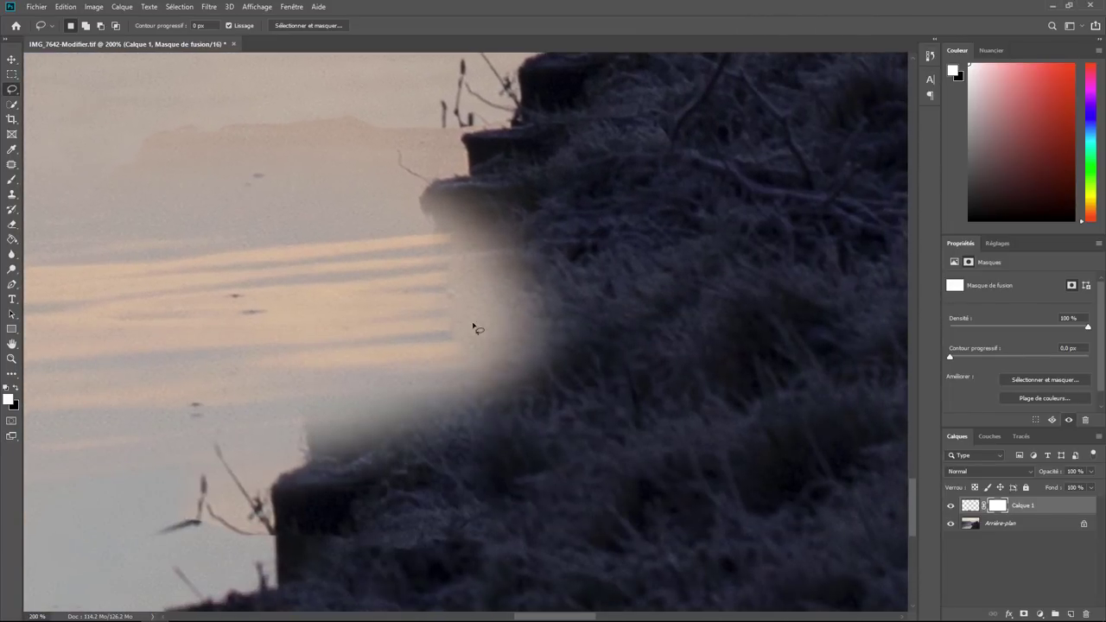
{"action": "left_click", "coordinate": [16, 388]}
{"action": "left_click", "coordinate": [12, 181]}
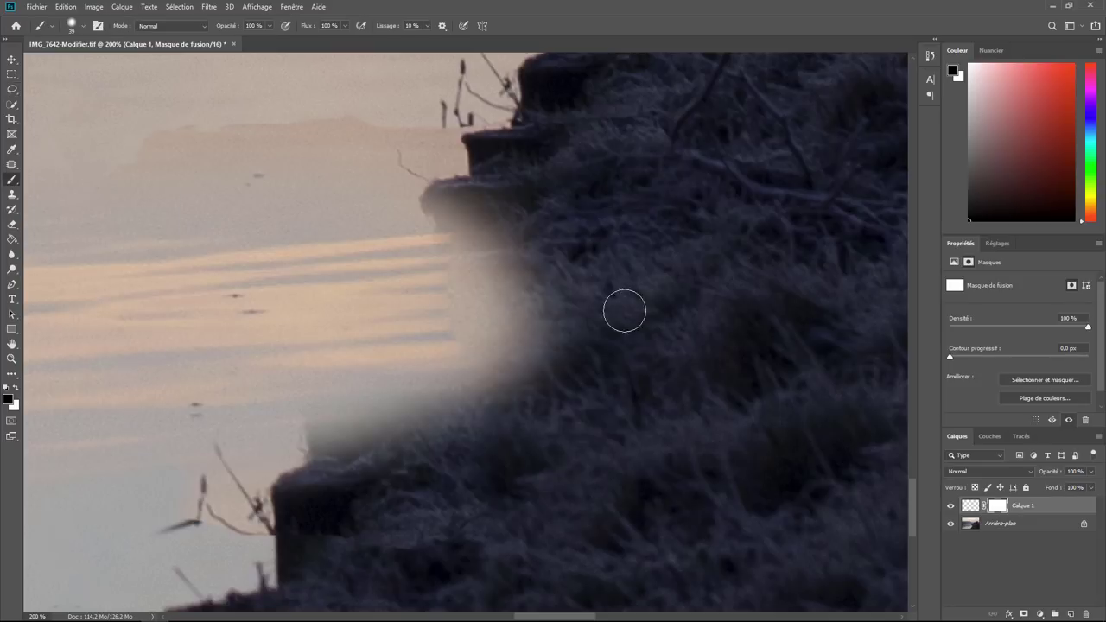
{"action": "mouse_move", "coordinate": [476, 216]}
{"action": "left_mouse_down"}
{"action": "mouse_move", "coordinate": [543, 366]}
{"action": "mouse_move", "coordinate": [540, 259]}
{"action": "left_mouse_up"}
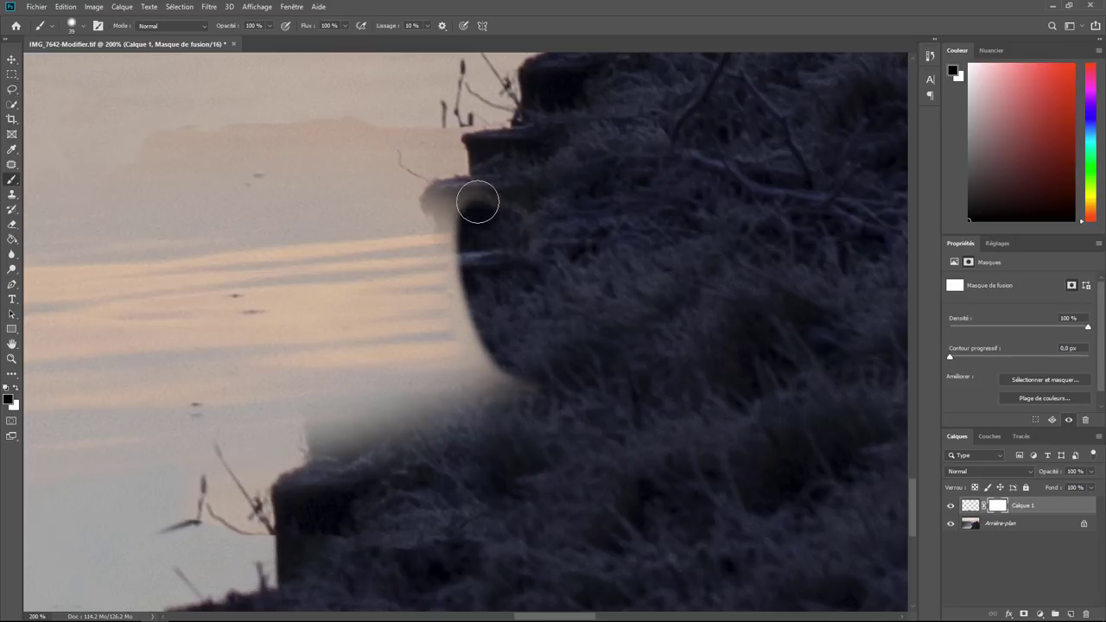
{"action": "mouse_move", "coordinate": [475, 199]}
{"action": "left_mouse_down"}
{"action": "mouse_move", "coordinate": [419, 264]}
{"action": "mouse_move", "coordinate": [384, 377]}
{"action": "mouse_move", "coordinate": [333, 482]}
{"action": "mouse_move", "coordinate": [306, 462]}
{"action": "mouse_move", "coordinate": [321, 412]}
{"action": "mouse_move", "coordinate": [351, 370]}
{"action": "mouse_move", "coordinate": [341, 337]}
{"action": "mouse_move", "coordinate": [400, 291]}
{"action": "mouse_move", "coordinate": [435, 429]}
{"action": "mouse_move", "coordinate": [435, 360]}
{"action": "mouse_move", "coordinate": [456, 333]}
{"action": "mouse_move", "coordinate": [553, 373]}
{"action": "mouse_move", "coordinate": [510, 404]}
{"action": "left_mouse_up"}
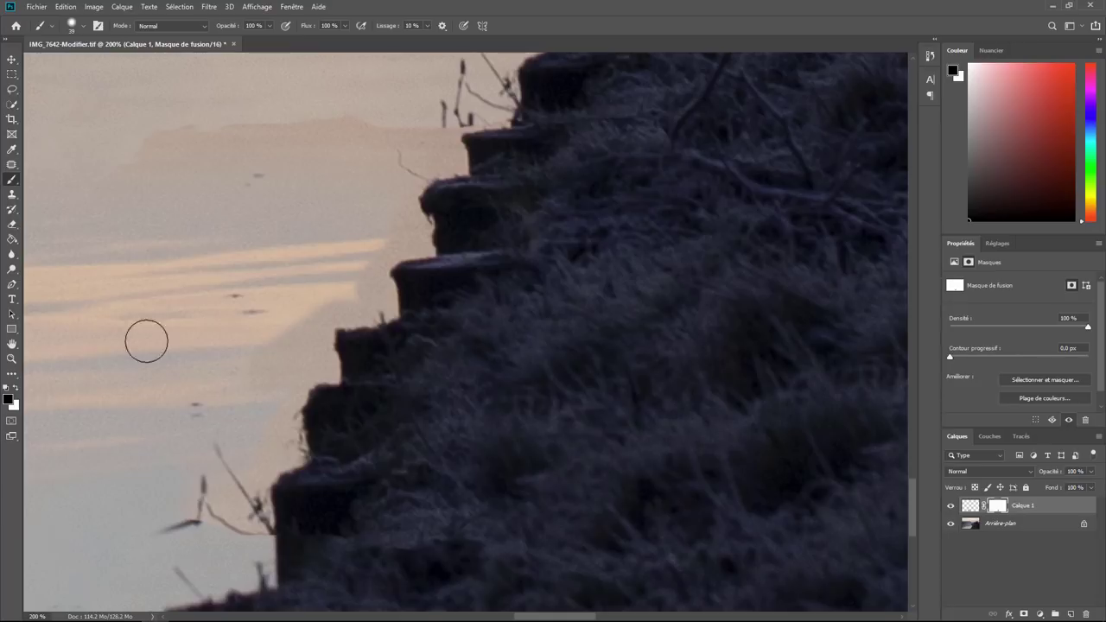
- Undo a mask stroke over the reed stalk and paint white to restore the water streaks
{"action": "left_click_drag", "start_coordinate": [242, 437], "coordinate": [247, 489]}
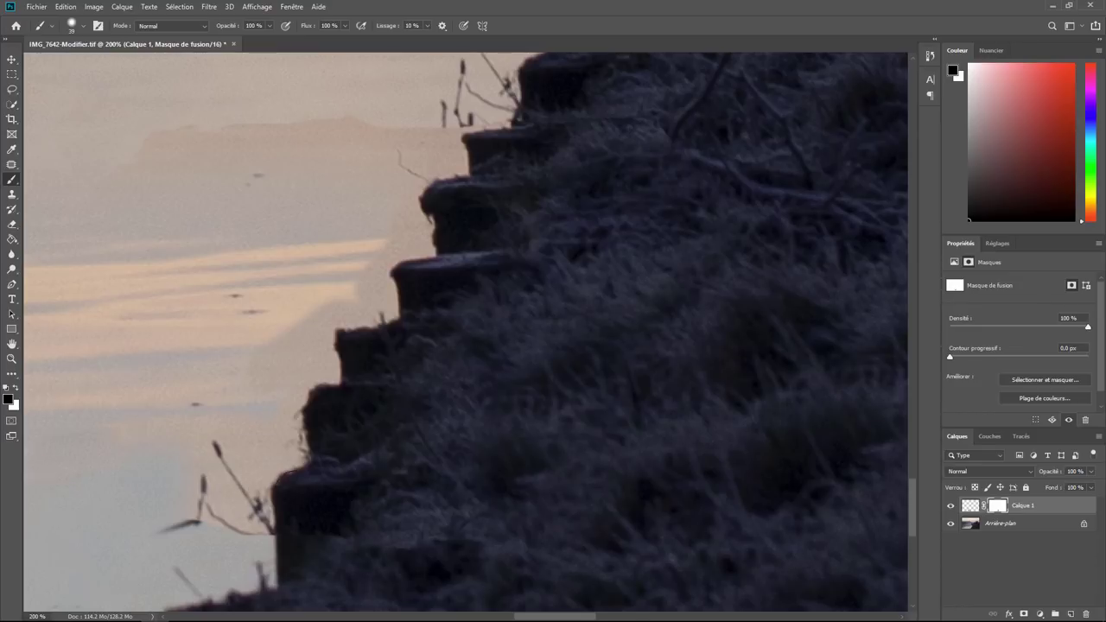
{"action": "key", "text": "ctrl+z"}
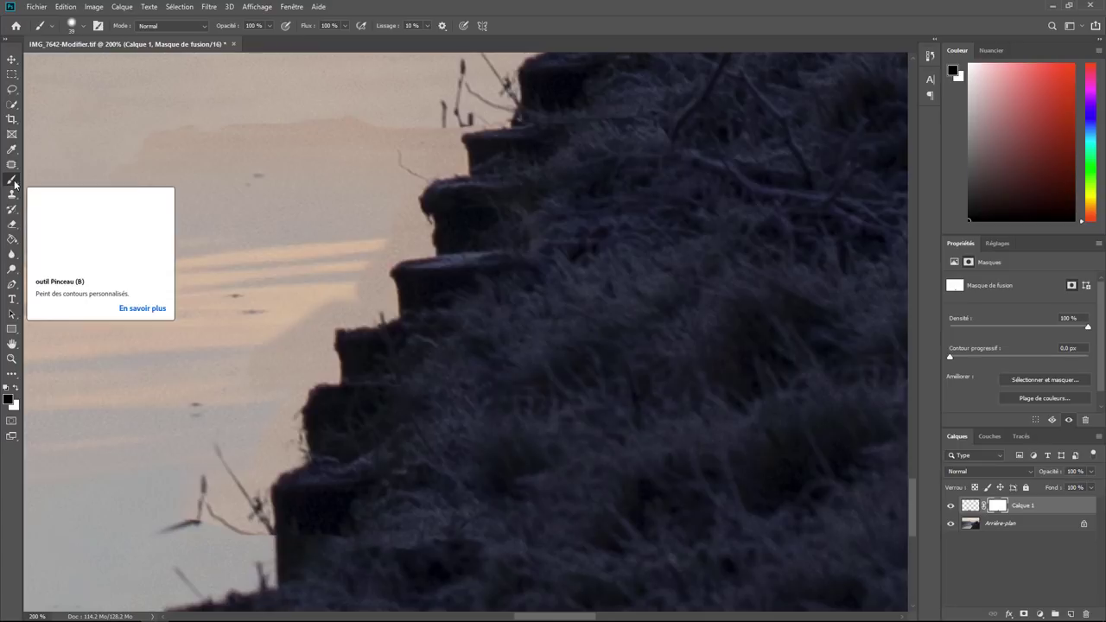
{"action": "left_click", "coordinate": [16, 390]}
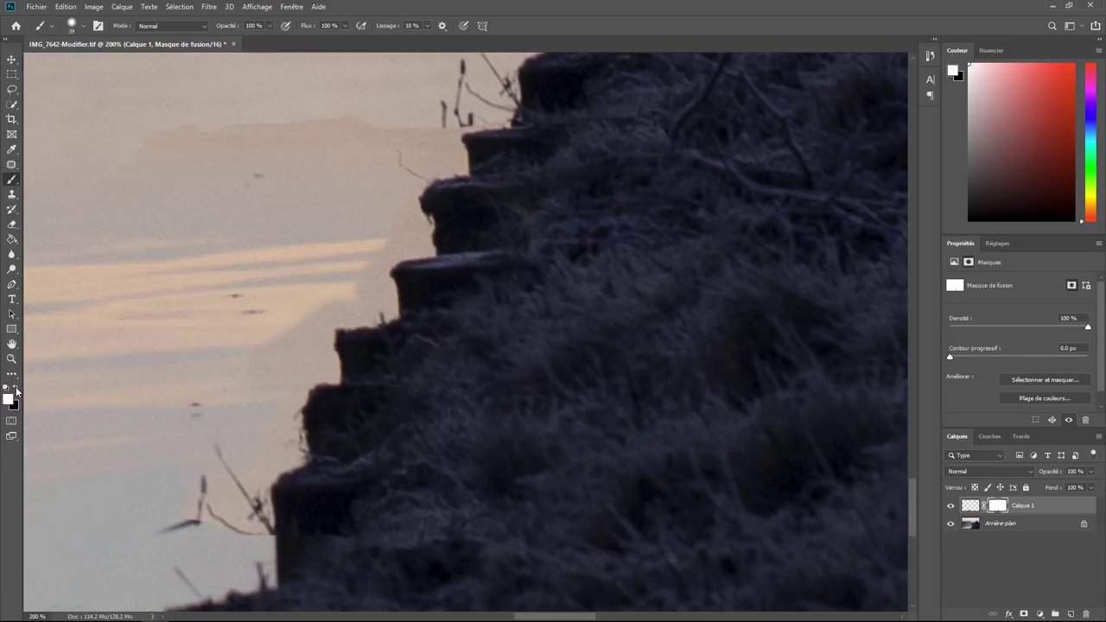
{"action": "mouse_move", "coordinate": [373, 255]}
{"action": "left_mouse_down"}
{"action": "mouse_move", "coordinate": [302, 330]}
{"action": "mouse_move", "coordinate": [316, 360]}
{"action": "mouse_move", "coordinate": [264, 385]}
{"action": "mouse_move", "coordinate": [281, 382]}
{"action": "mouse_move", "coordinate": [284, 444]}
{"action": "mouse_move", "coordinate": [259, 452]}
{"action": "mouse_move", "coordinate": [246, 492]}
{"action": "left_mouse_up"}
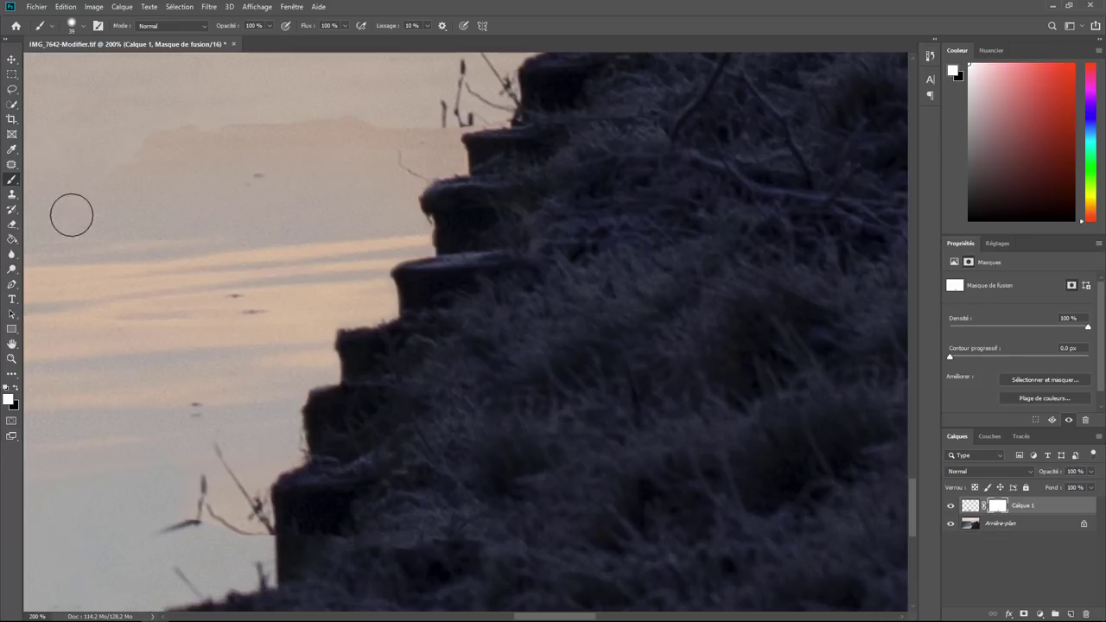
{"action": "left_click", "coordinate": [18, 387]}
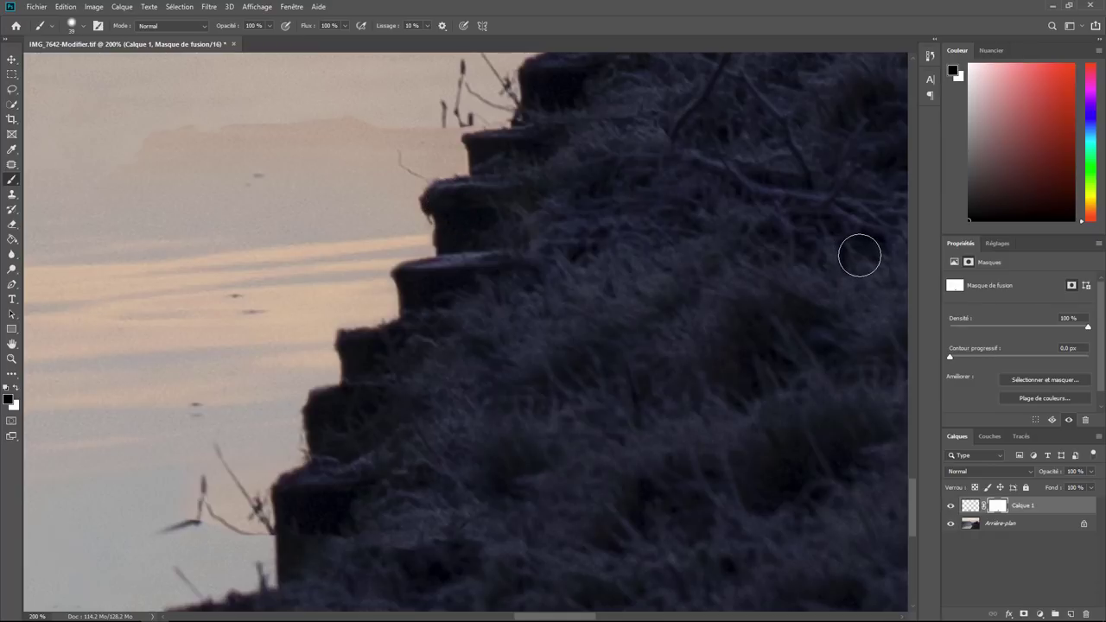
{"action": "scroll", "coordinate": [859, 256], "scroll_direction": "down", "scroll_amount": 1}
{"action": "scroll", "coordinate": [860, 255], "scroll_direction": "down", "scroll_amount": 1}
{"action": "scroll", "coordinate": [860, 255], "scroll_direction": "down", "scroll_amount": 1}
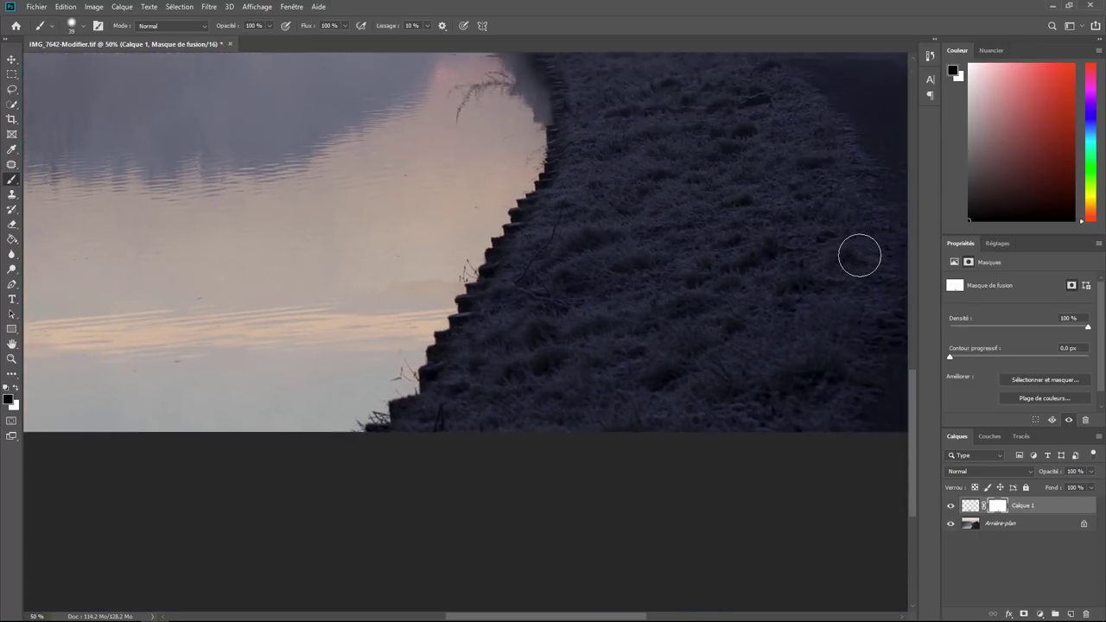
{"action": "scroll", "coordinate": [860, 256], "scroll_direction": "down", "scroll_amount": 1}
{"action": "scroll", "coordinate": [859, 256], "scroll_direction": "down", "scroll_amount": 1}
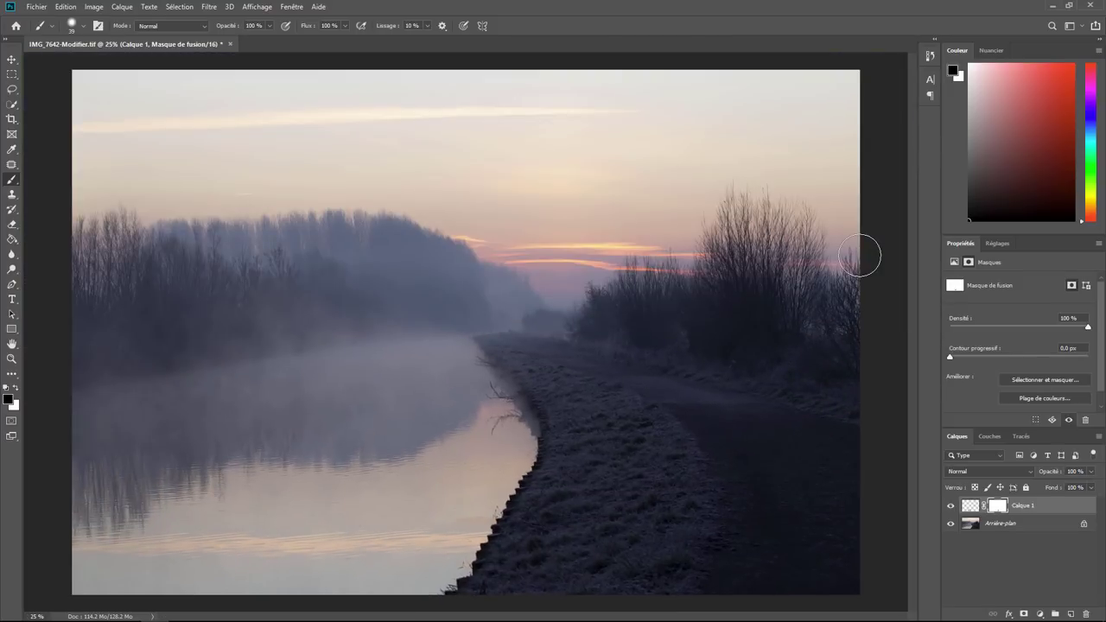
{"action": "scroll", "coordinate": [860, 255], "scroll_direction": "up", "scroll_amount": 1}
{"action": "scroll", "coordinate": [859, 256], "scroll_direction": "up", "scroll_amount": 1}
{"action": "scroll", "coordinate": [859, 256], "scroll_direction": "up", "scroll_amount": 1}
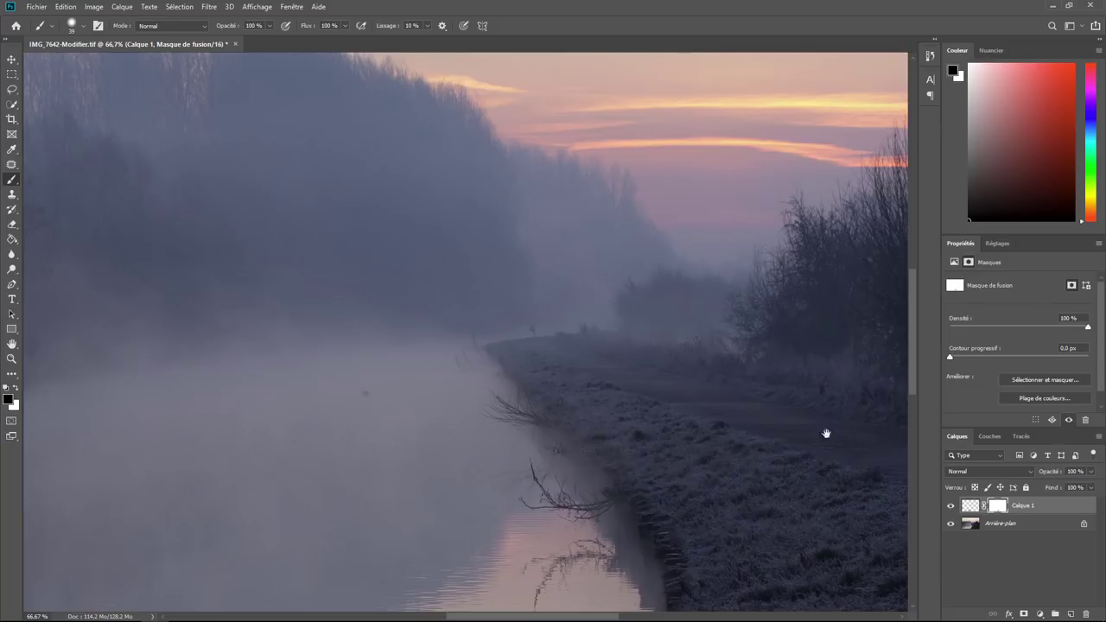
{"action": "left_click_drag", "start_coordinate": [826, 432], "coordinate": [622, 170]}
{"action": "scroll", "coordinate": [621, 170], "scroll_direction": "up", "scroll_amount": 1}
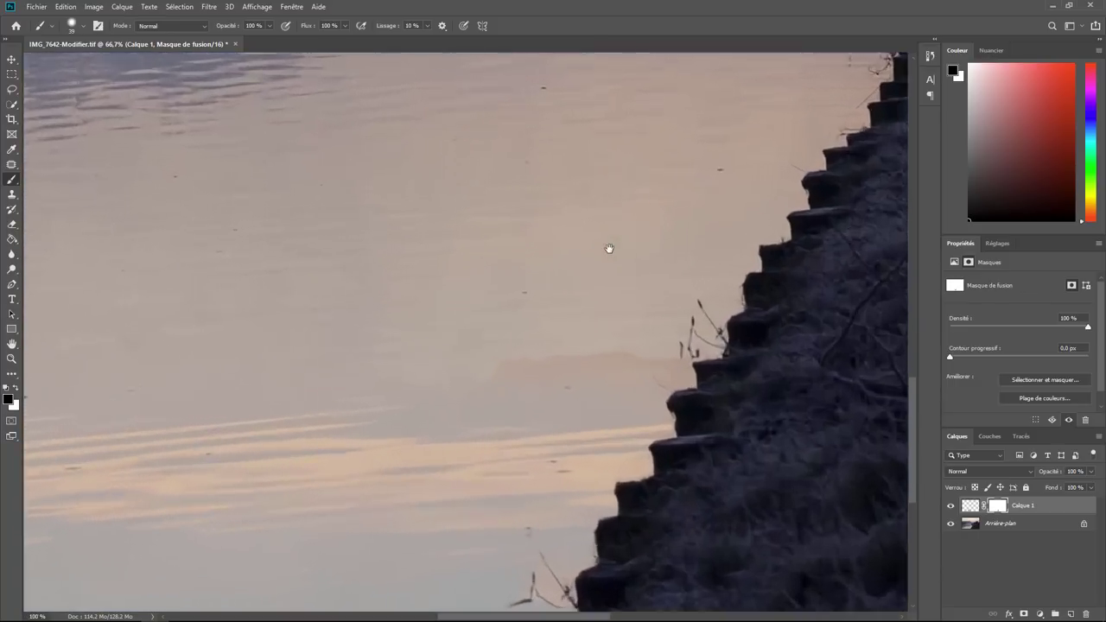
{"action": "scroll", "coordinate": [609, 249], "scroll_direction": "up", "scroll_amount": 1}
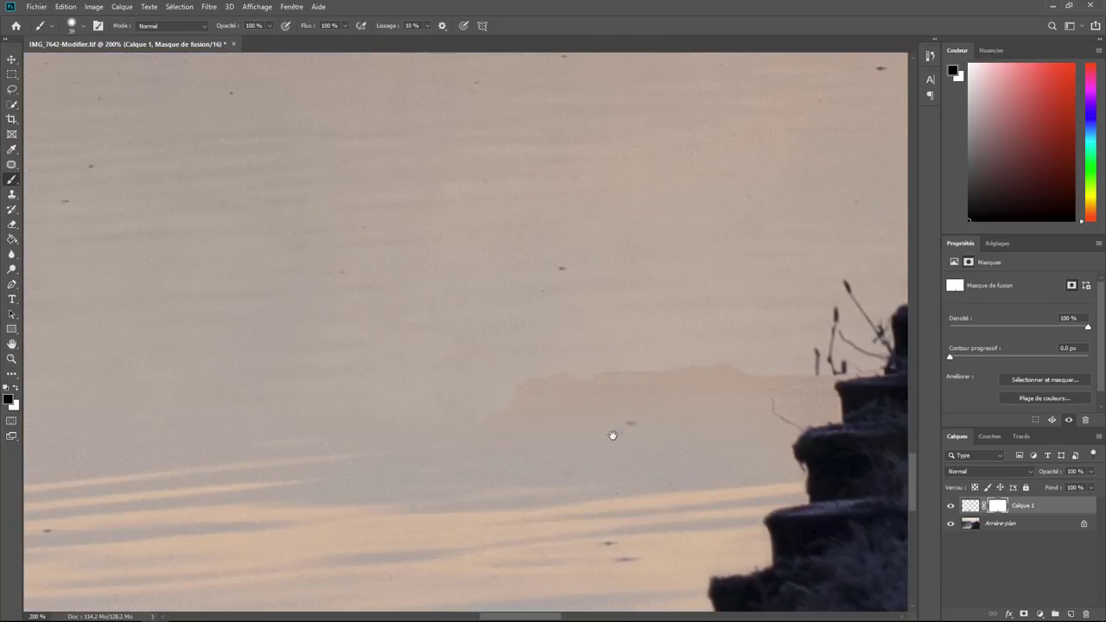
{"action": "left_click_drag", "start_coordinate": [611, 435], "coordinate": [639, 112]}
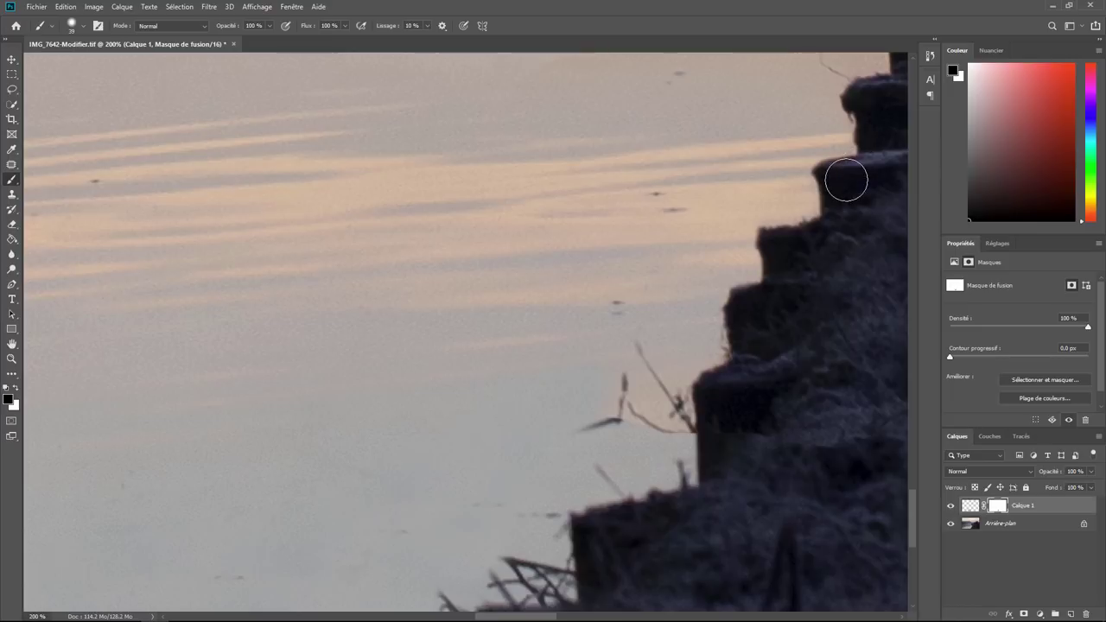
{"action": "left_click", "coordinate": [1020, 529]}
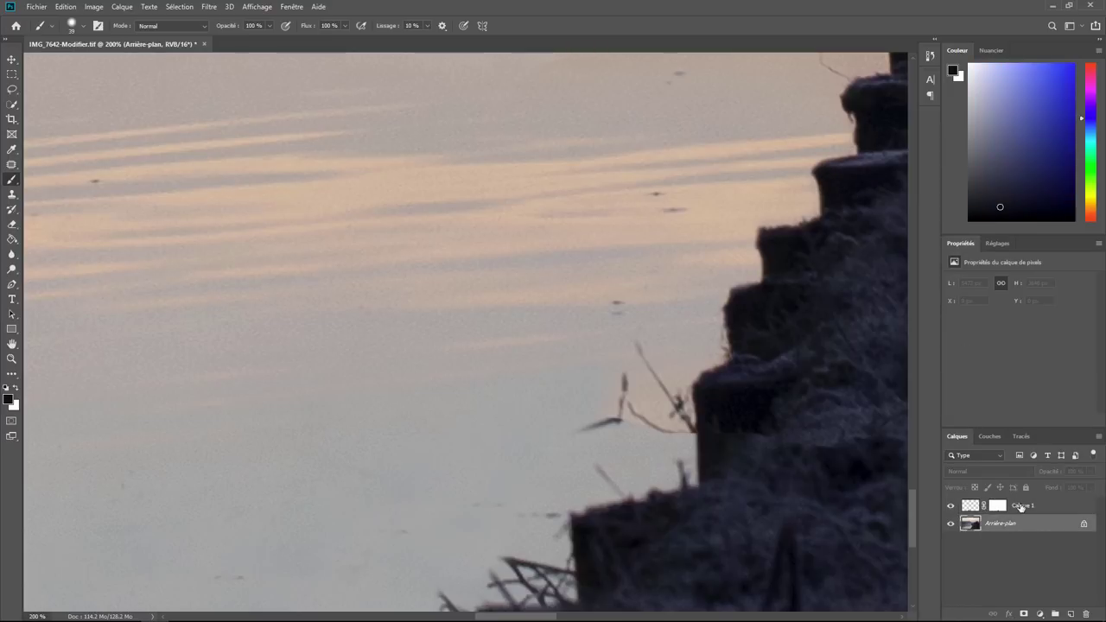
- Merge Calque 1 into Arrière-plan with Fusionner les calques
{"action": "left_click", "coordinate": [1020, 510]}
{"action": "right_click", "coordinate": [1015, 527]}
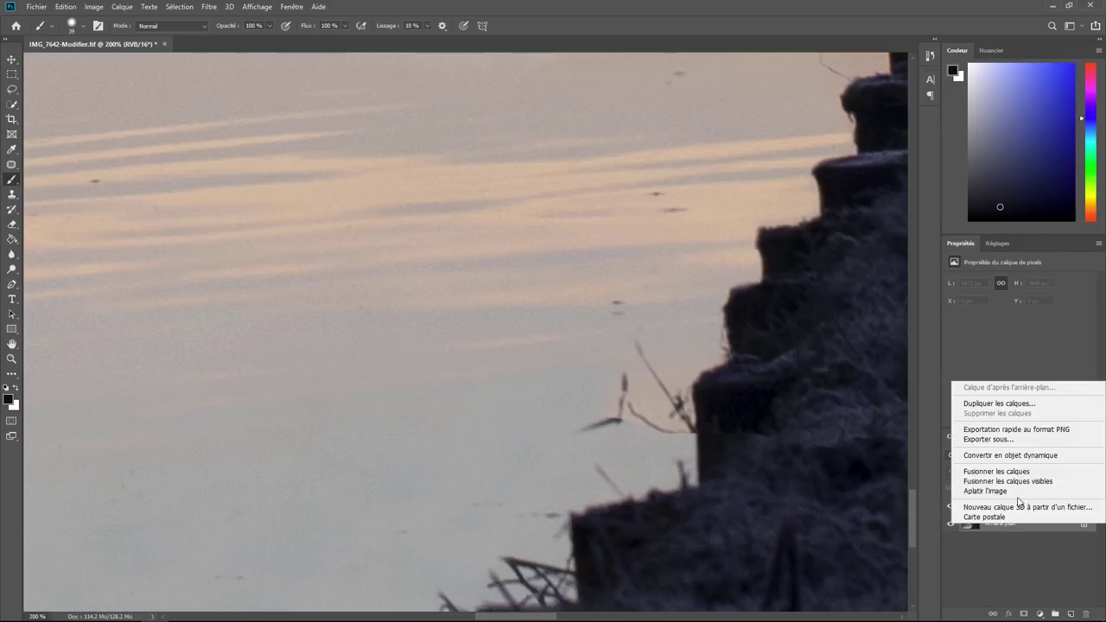
{"action": "left_click", "coordinate": [999, 471]}
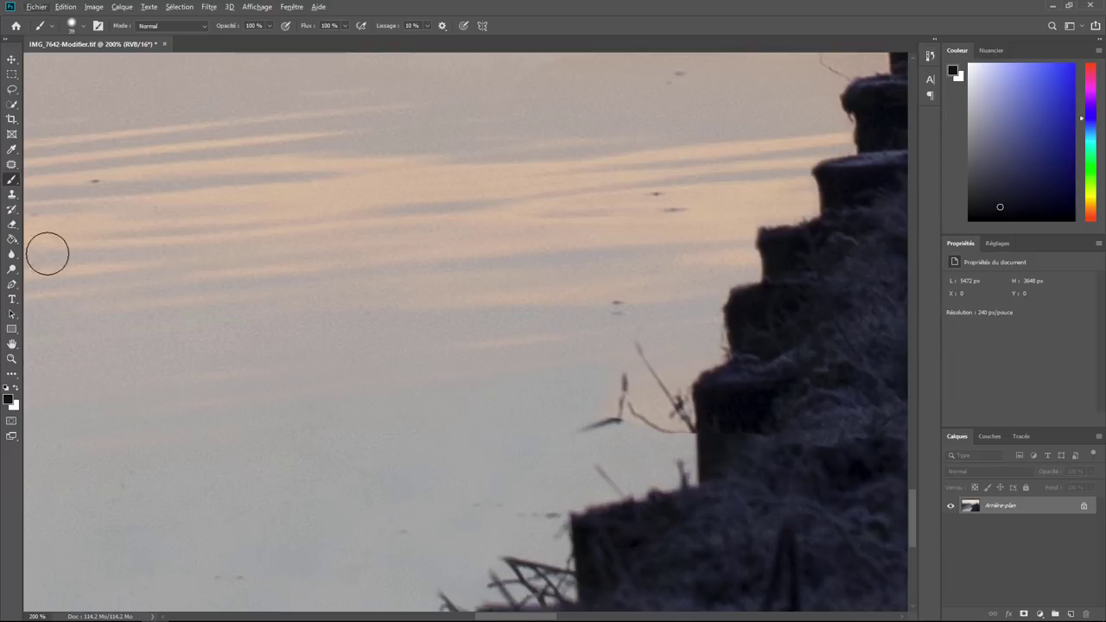
- Clone water over the reed stems by the rocks, undoing the rock-edge stroke
{"action": "left_click", "coordinate": [12, 194]}
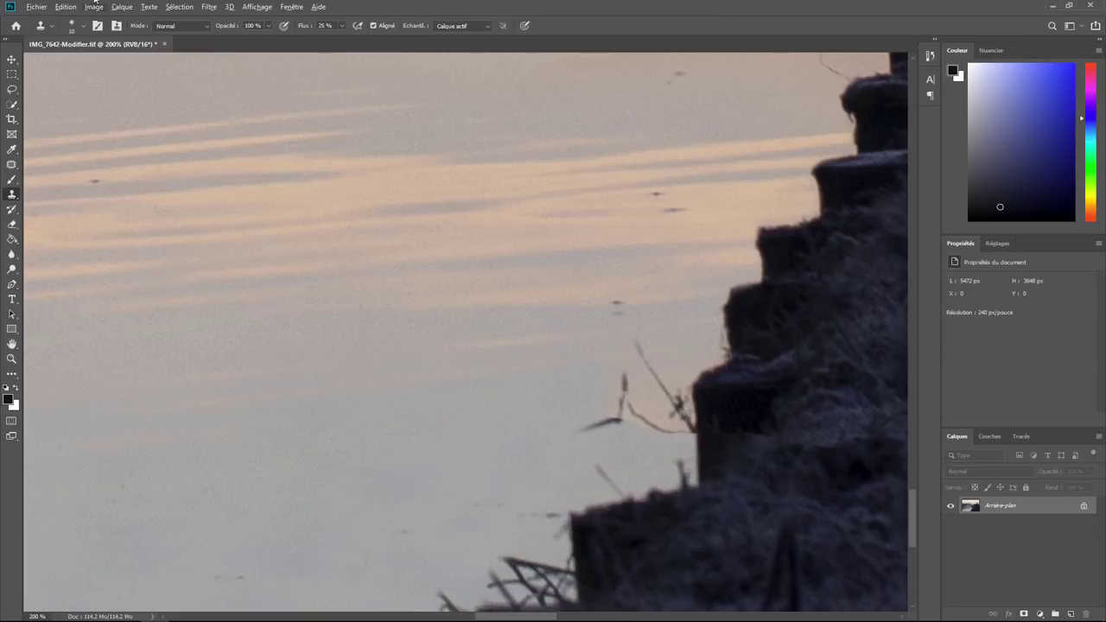
{"action": "left_click", "coordinate": [83, 27]}
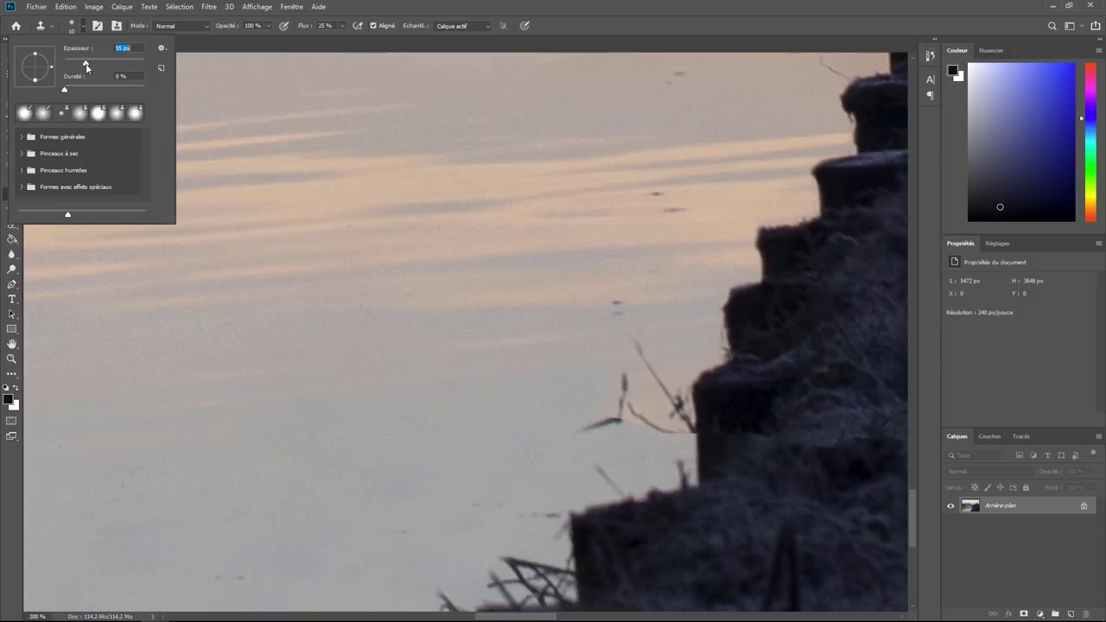
{"action": "left_click", "coordinate": [391, 383], "text": "alt"}
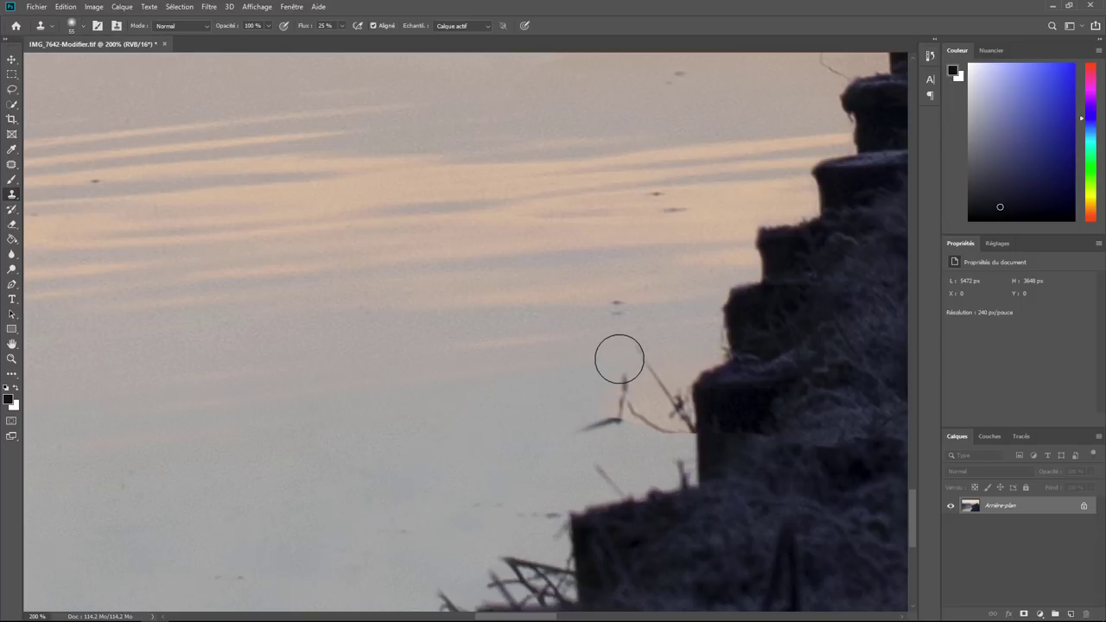
{"action": "mouse_move", "coordinate": [689, 358]}
{"action": "left_mouse_down"}
{"action": "mouse_move", "coordinate": [629, 365]}
{"action": "mouse_move", "coordinate": [632, 403]}
{"action": "mouse_move", "coordinate": [654, 420]}
{"action": "mouse_move", "coordinate": [664, 411]}
{"action": "mouse_move", "coordinate": [667, 425]}
{"action": "mouse_move", "coordinate": [647, 375]}
{"action": "mouse_move", "coordinate": [626, 378]}
{"action": "mouse_move", "coordinate": [609, 414]}
{"action": "left_mouse_up"}
{"action": "mouse_move", "coordinate": [576, 444]}
{"action": "left_mouse_down"}
{"action": "mouse_move", "coordinate": [628, 354]}
{"action": "mouse_move", "coordinate": [663, 412]}
{"action": "mouse_move", "coordinate": [662, 383]}
{"action": "mouse_move", "coordinate": [662, 414]}
{"action": "mouse_move", "coordinate": [619, 395]}
{"action": "left_mouse_up"}
{"action": "key", "text": "ctrl+z"}
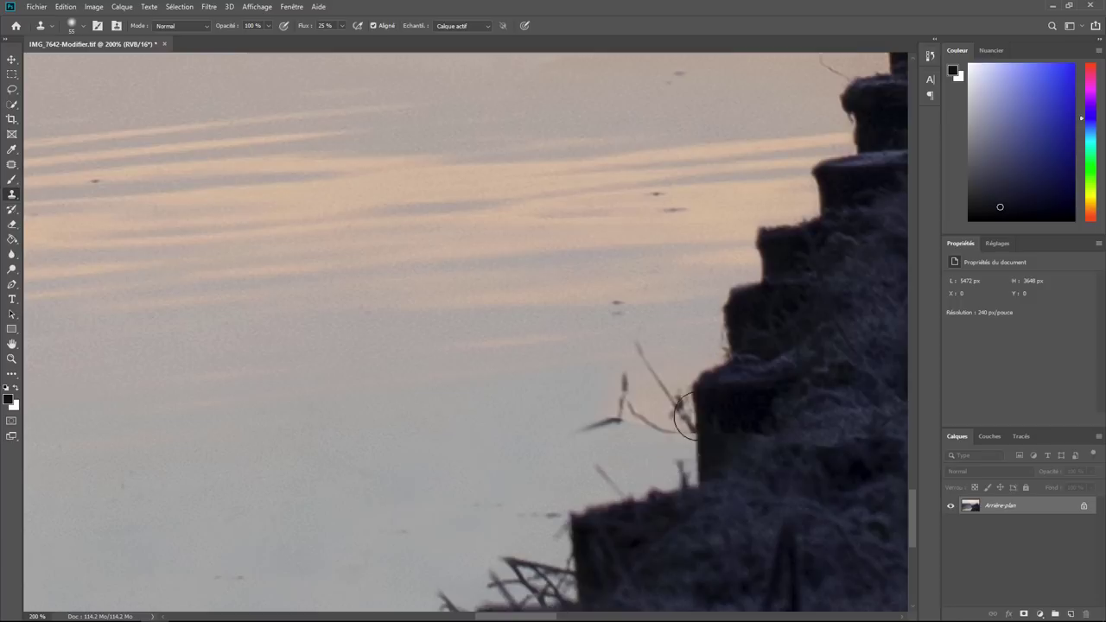
- Set Clone Stamp flow to 54% and clone water over the grass stalks by the steps
{"action": "left_click", "coordinate": [85, 29]}
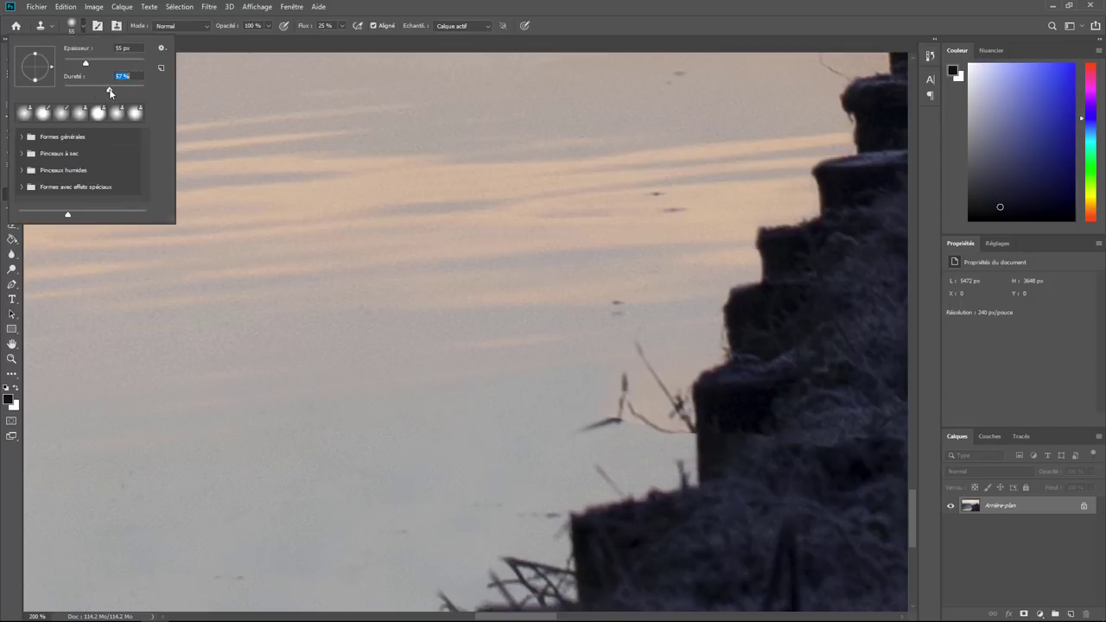
{"action": "left_click", "coordinate": [342, 27]}
{"action": "left_click_drag", "start_coordinate": [343, 39], "coordinate": [384, 39]}
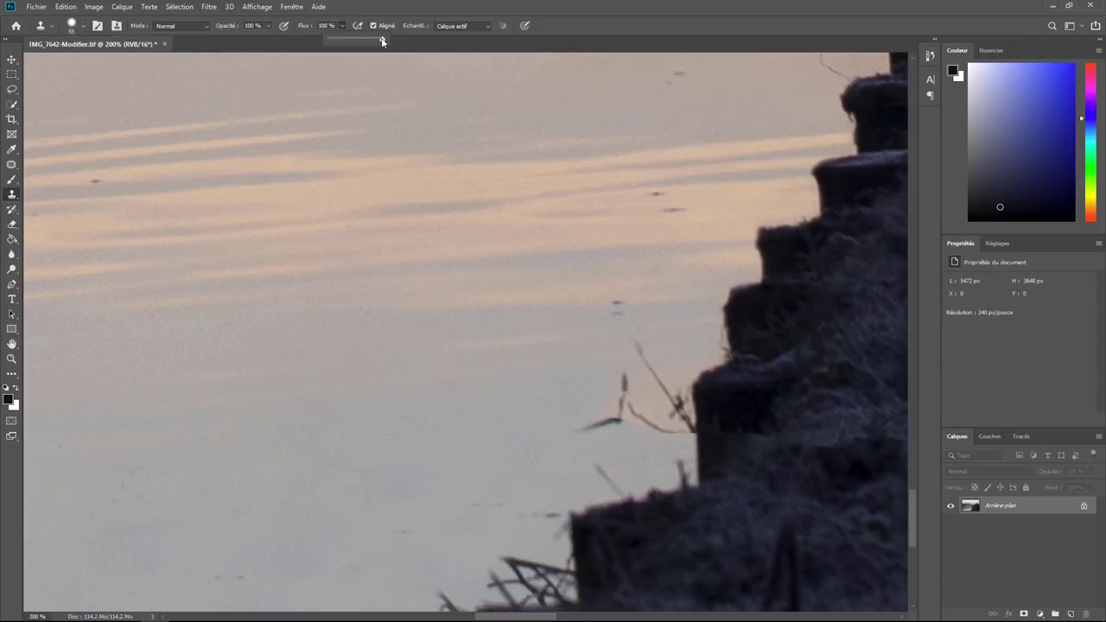
{"action": "left_click_drag", "start_coordinate": [359, 40], "coordinate": [356, 40]}
{"action": "left_click", "coordinate": [423, 386], "text": "alt"}
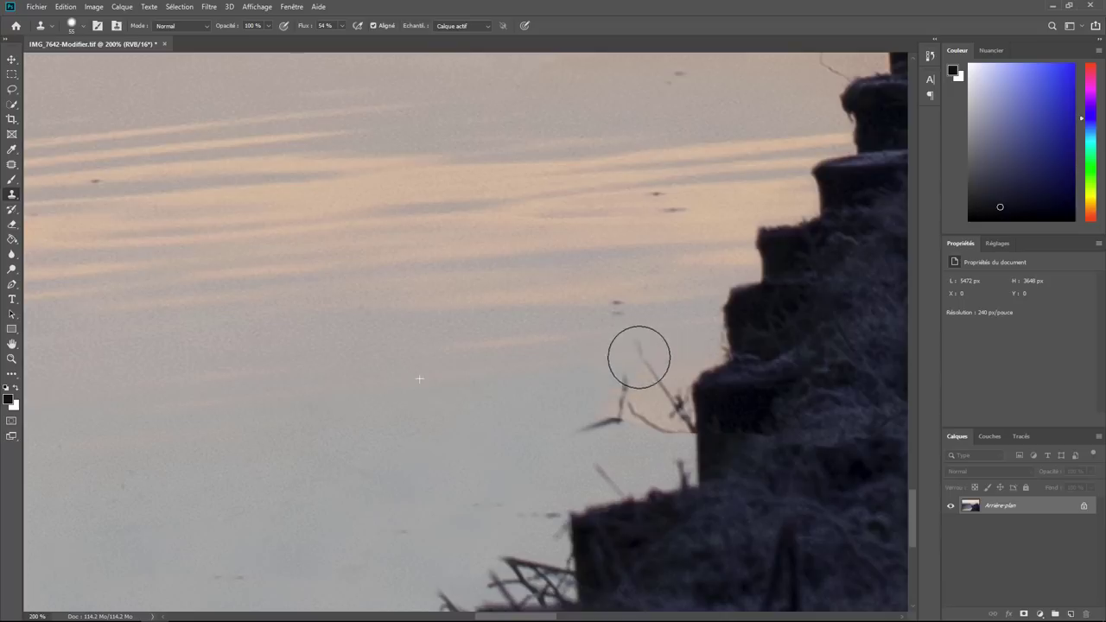
{"action": "mouse_move", "coordinate": [634, 372]}
{"action": "left_mouse_down"}
{"action": "mouse_move", "coordinate": [669, 360]}
{"action": "mouse_move", "coordinate": [649, 420]}
{"action": "mouse_move", "coordinate": [661, 424]}
{"action": "mouse_move", "coordinate": [593, 412]}
{"action": "mouse_move", "coordinate": [659, 424]}
{"action": "mouse_move", "coordinate": [657, 388]}
{"action": "mouse_move", "coordinate": [663, 426]}
{"action": "mouse_move", "coordinate": [666, 370]}
{"action": "mouse_move", "coordinate": [689, 340]}
{"action": "mouse_move", "coordinate": [697, 345]}
{"action": "mouse_move", "coordinate": [647, 388]}
{"action": "left_mouse_up"}
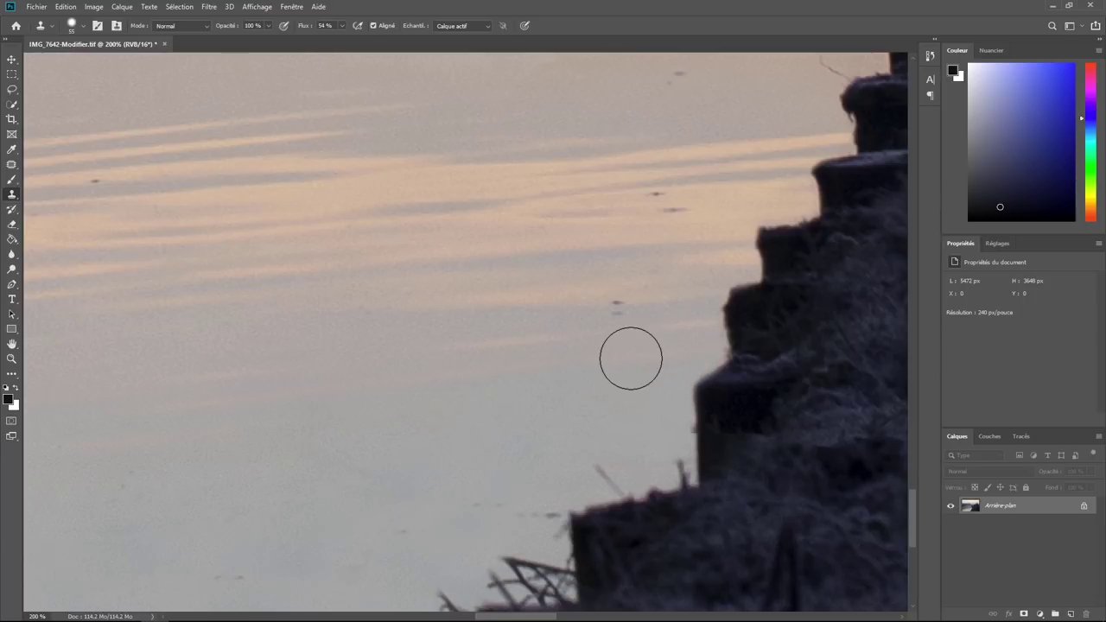
{"action": "scroll", "coordinate": [631, 357], "scroll_direction": "down", "scroll_amount": 1}
{"action": "scroll", "coordinate": [630, 358], "scroll_direction": "down", "scroll_amount": 2}
{"action": "scroll", "coordinate": [631, 358], "scroll_direction": "down", "scroll_amount": 1}
{"action": "scroll", "coordinate": [630, 358], "scroll_direction": "down", "scroll_amount": 1}
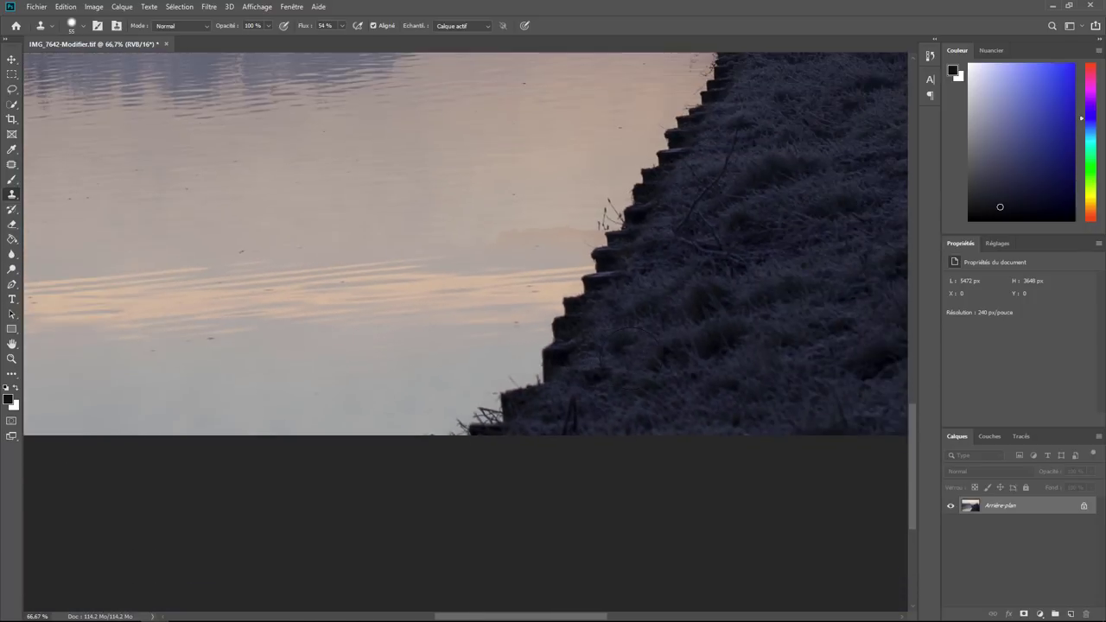
{"action": "scroll", "coordinate": [630, 356], "scroll_direction": "down", "scroll_amount": 1}
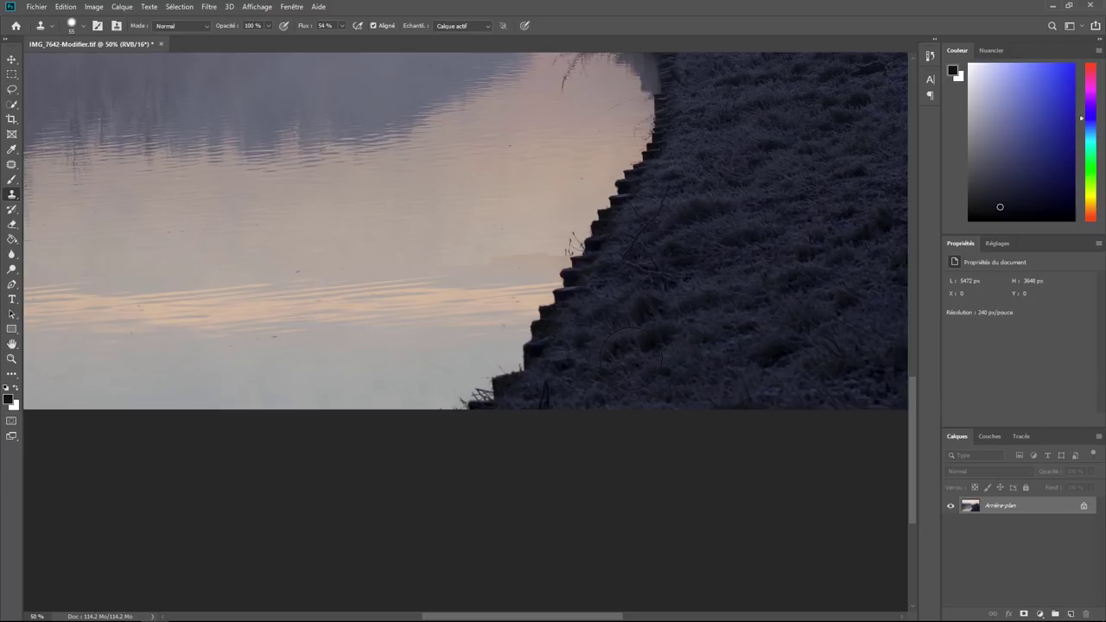
{"action": "scroll", "coordinate": [631, 355], "scroll_direction": "up", "scroll_amount": 1}
{"action": "scroll", "coordinate": [630, 356], "scroll_direction": "up", "scroll_amount": 2}
{"action": "scroll", "coordinate": [630, 356], "scroll_direction": "up", "scroll_amount": 1}
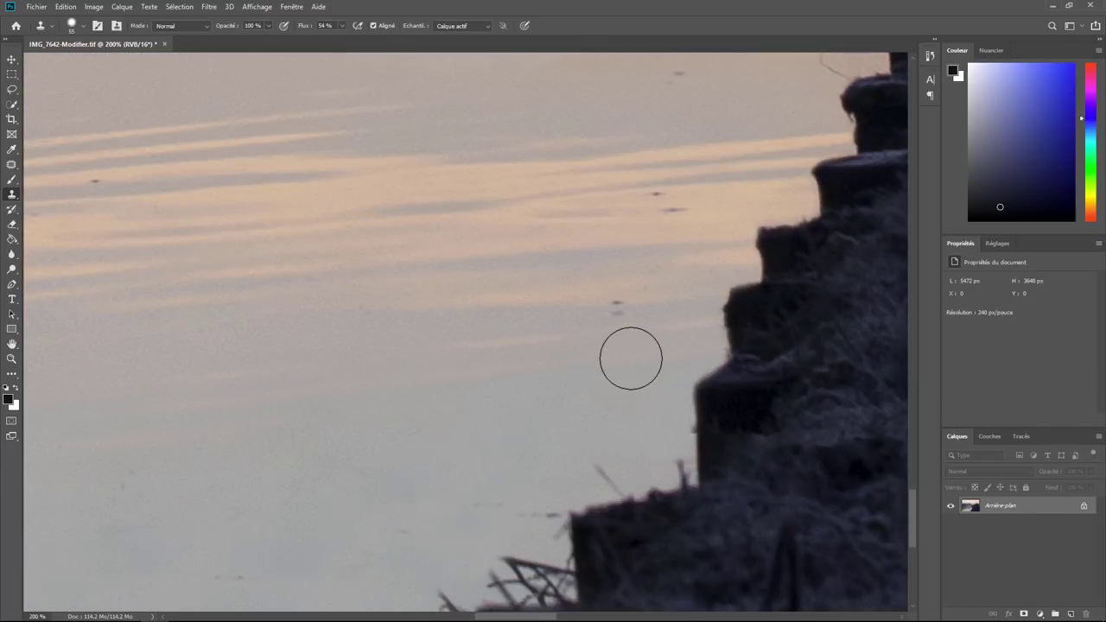
{"action": "left_click_drag", "start_coordinate": [634, 262], "coordinate": [525, 525]}
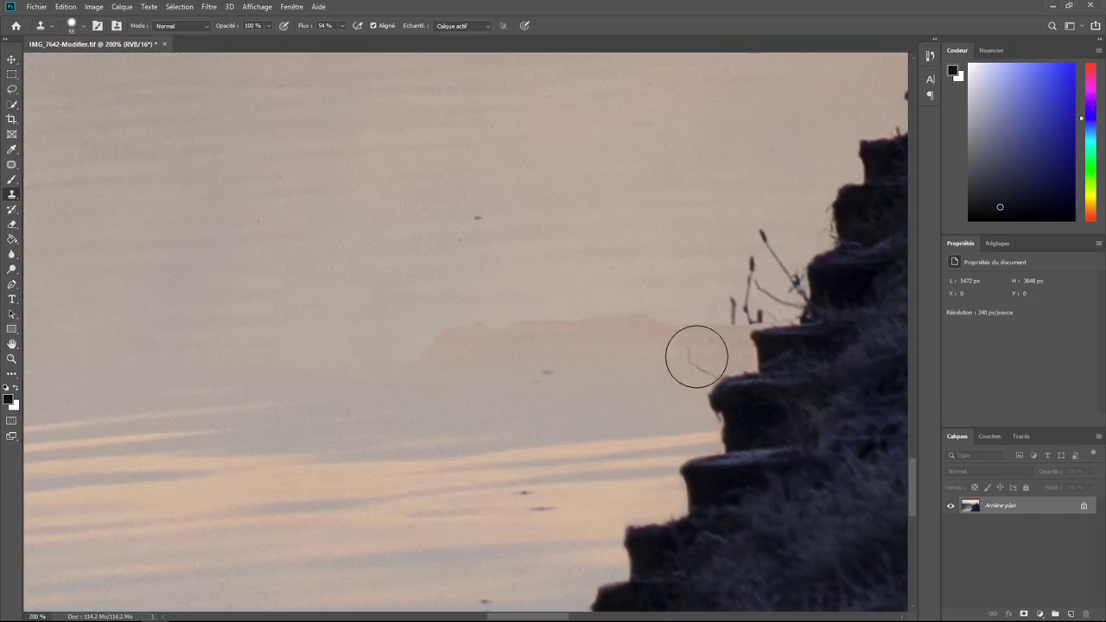
{"action": "key", "text": "ctrl+z"}
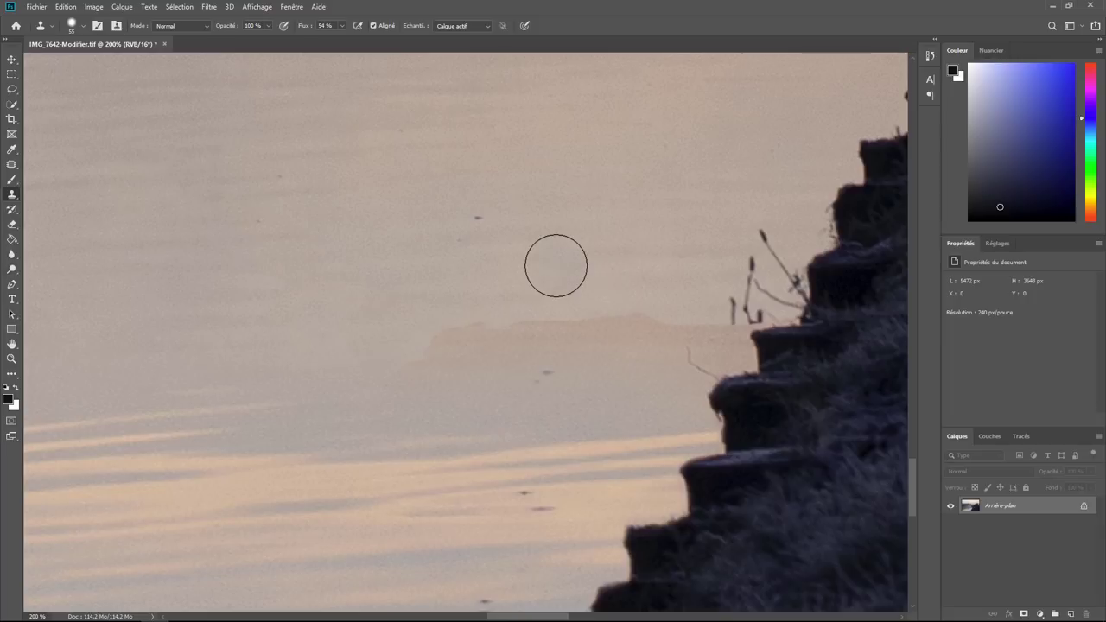
{"action": "scroll", "coordinate": [556, 265], "scroll_direction": "up", "scroll_amount": 1}
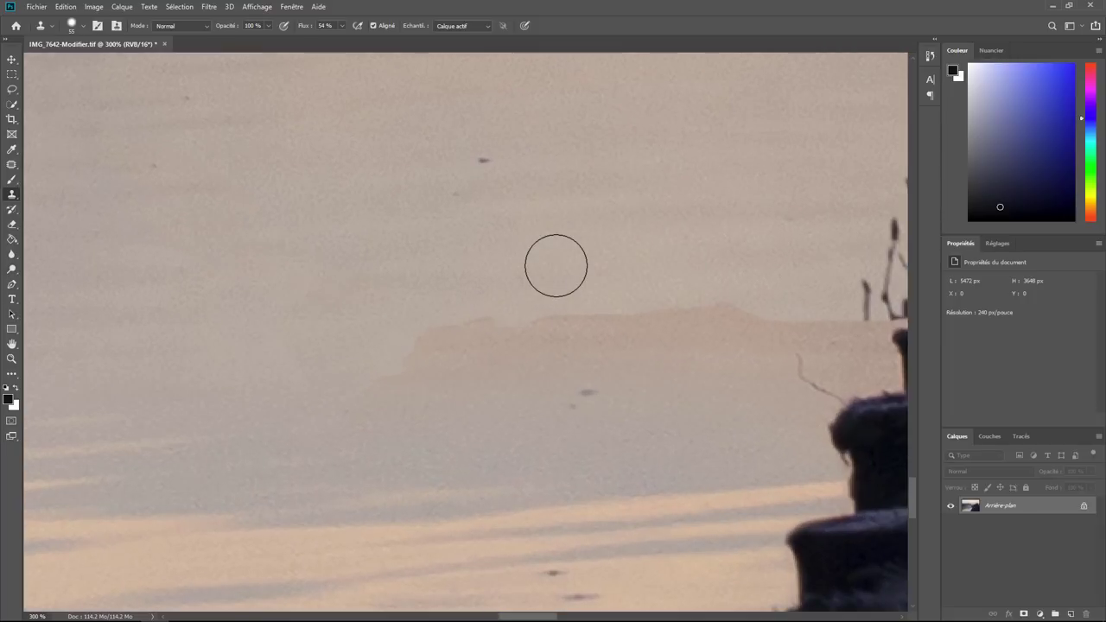
{"action": "scroll", "coordinate": [555, 266], "scroll_direction": "down", "scroll_amount": 1}
{"action": "scroll", "coordinate": [555, 265], "scroll_direction": "down", "scroll_amount": 1}
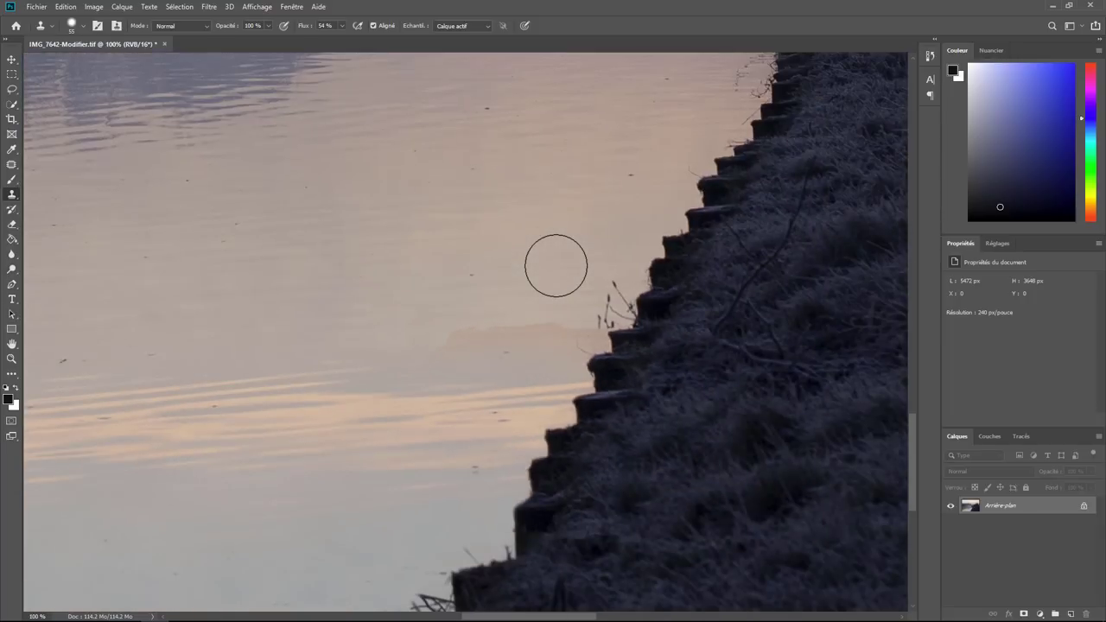
{"action": "scroll", "coordinate": [556, 265], "scroll_direction": "down", "scroll_amount": 1}
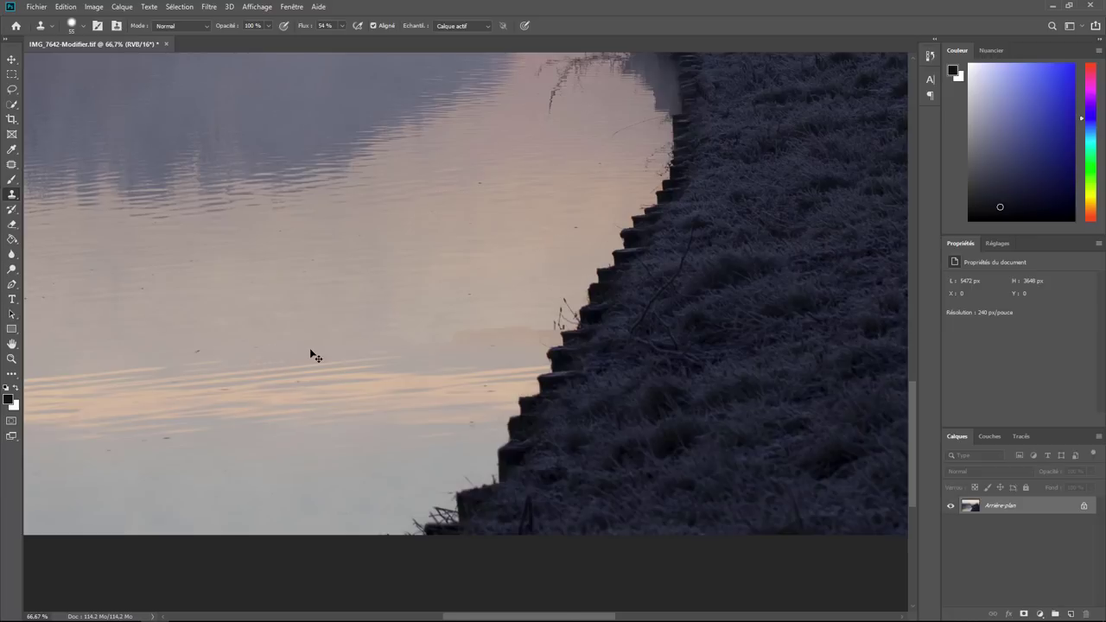
{"action": "scroll", "coordinate": [313, 355], "scroll_direction": "up", "scroll_amount": 1}
{"action": "scroll", "coordinate": [313, 356], "scroll_direction": "up", "scroll_amount": 1}
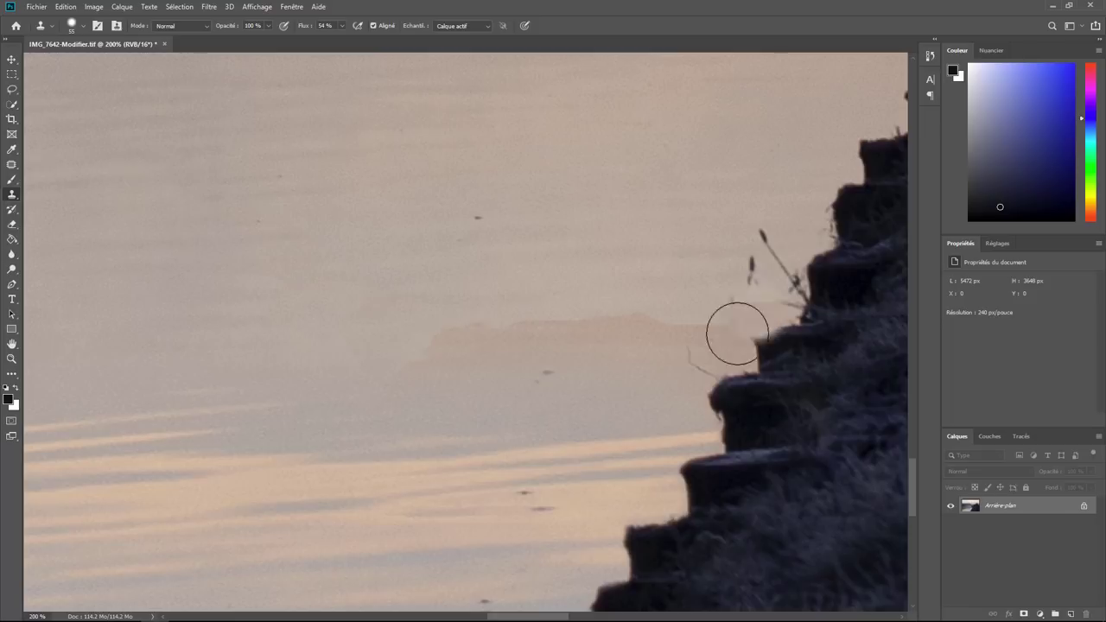
{"action": "mouse_move", "coordinate": [735, 328]}
{"action": "left_mouse_down"}
{"action": "mouse_move", "coordinate": [740, 338]}
{"action": "mouse_move", "coordinate": [723, 296]}
{"action": "mouse_move", "coordinate": [746, 316]}
{"action": "left_mouse_up"}
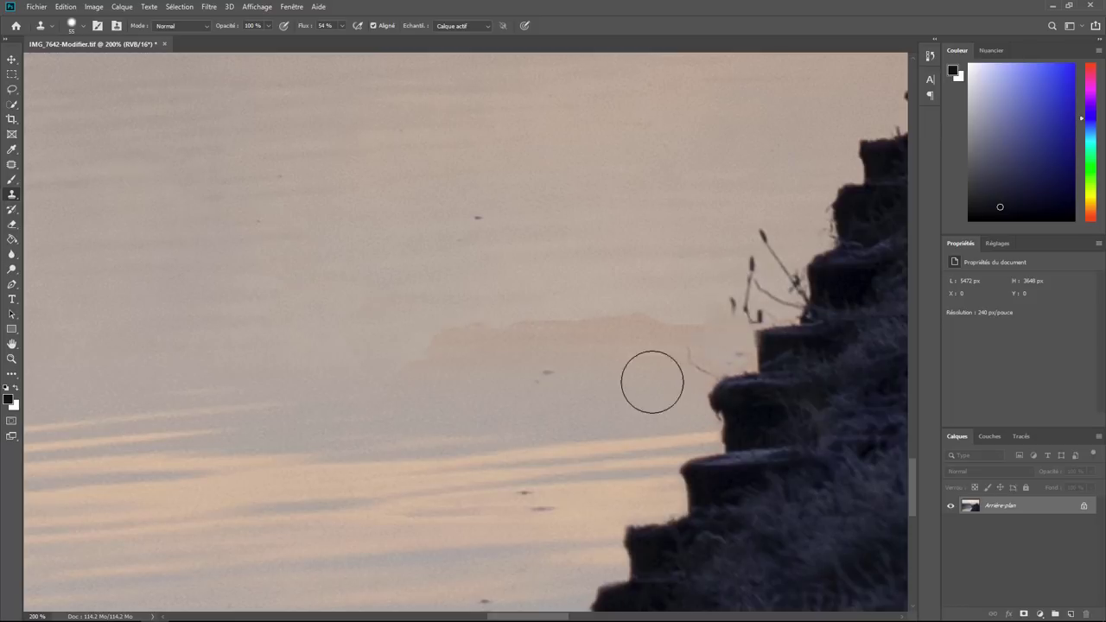
{"action": "key", "text": "ctrl+z"}
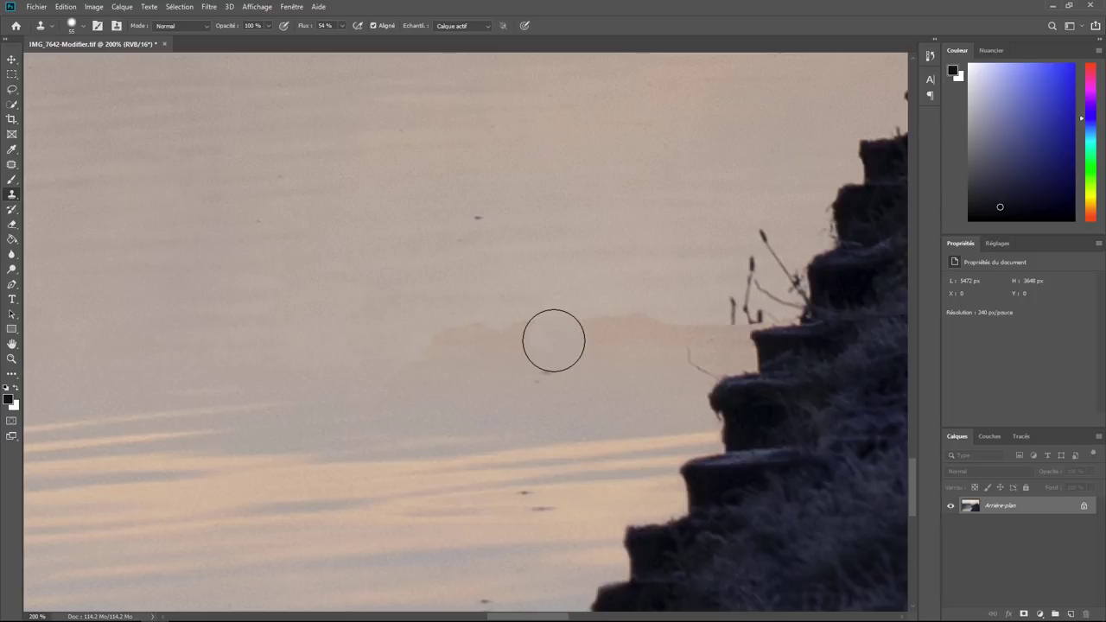
{"action": "left_click_drag", "start_coordinate": [712, 336], "coordinate": [537, 342]}
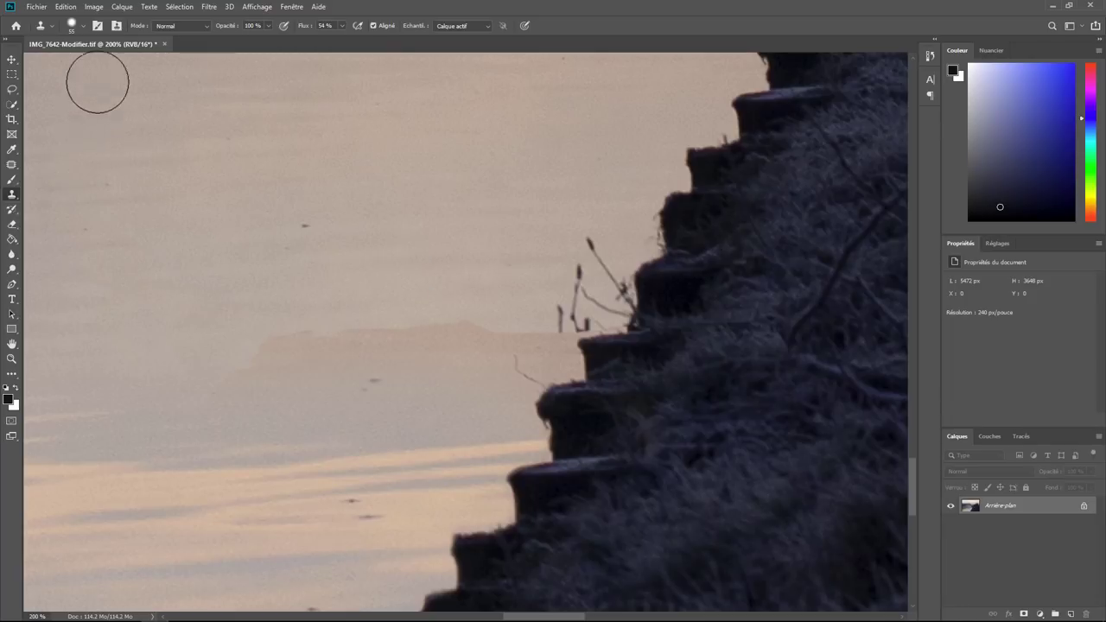
- Set the Clone Stamp to 26 px and clone water over the thin stems near the steps
{"action": "left_click", "coordinate": [82, 27]}
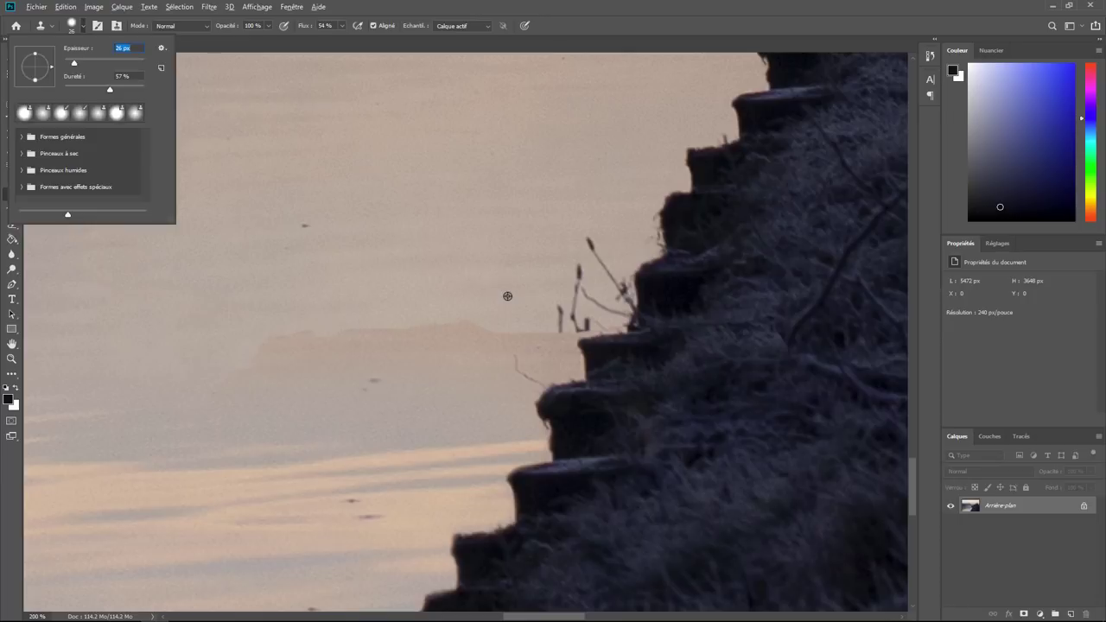
{"action": "key", "text": "Return"}
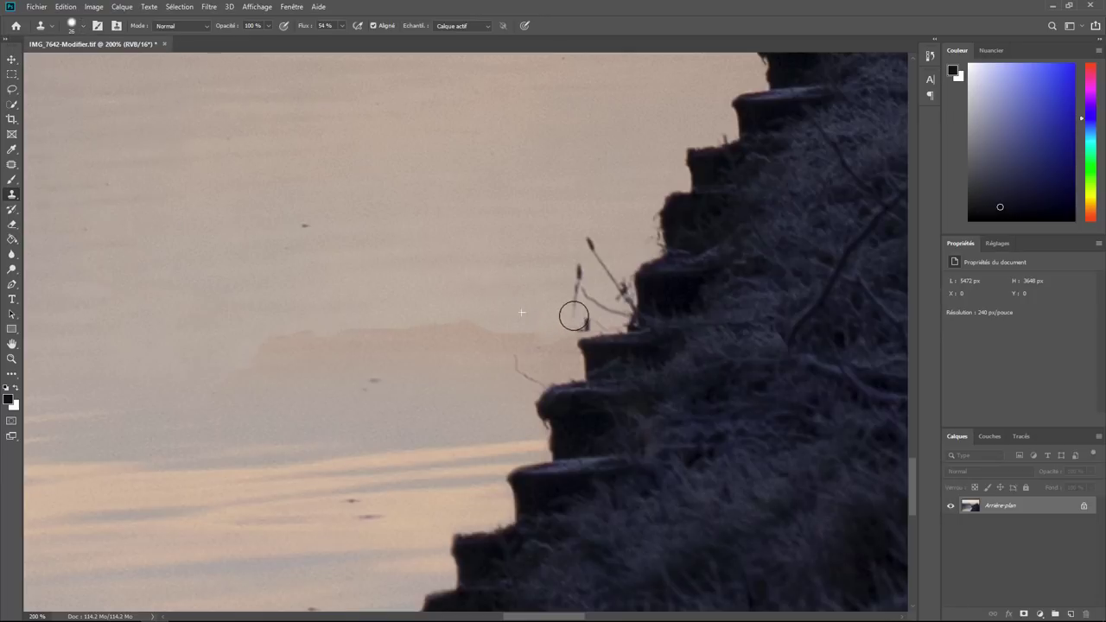
{"action": "mouse_move", "coordinate": [573, 316]}
{"action": "left_mouse_down"}
{"action": "mouse_move", "coordinate": [593, 311]}
{"action": "mouse_move", "coordinate": [576, 271]}
{"action": "mouse_move", "coordinate": [567, 281]}
{"action": "left_mouse_up"}
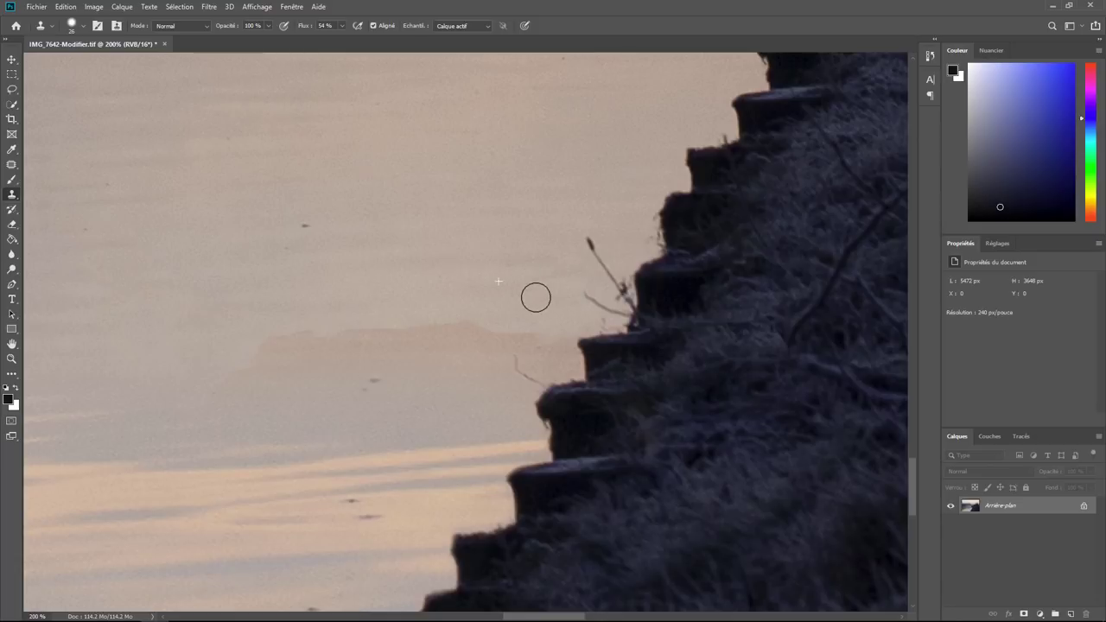
{"action": "left_click", "coordinate": [616, 214], "text": "alt"}
{"action": "mouse_move", "coordinate": [568, 339]}
{"action": "left_mouse_down"}
{"action": "mouse_move", "coordinate": [568, 363]}
{"action": "mouse_move", "coordinate": [545, 373]}
{"action": "left_mouse_up"}
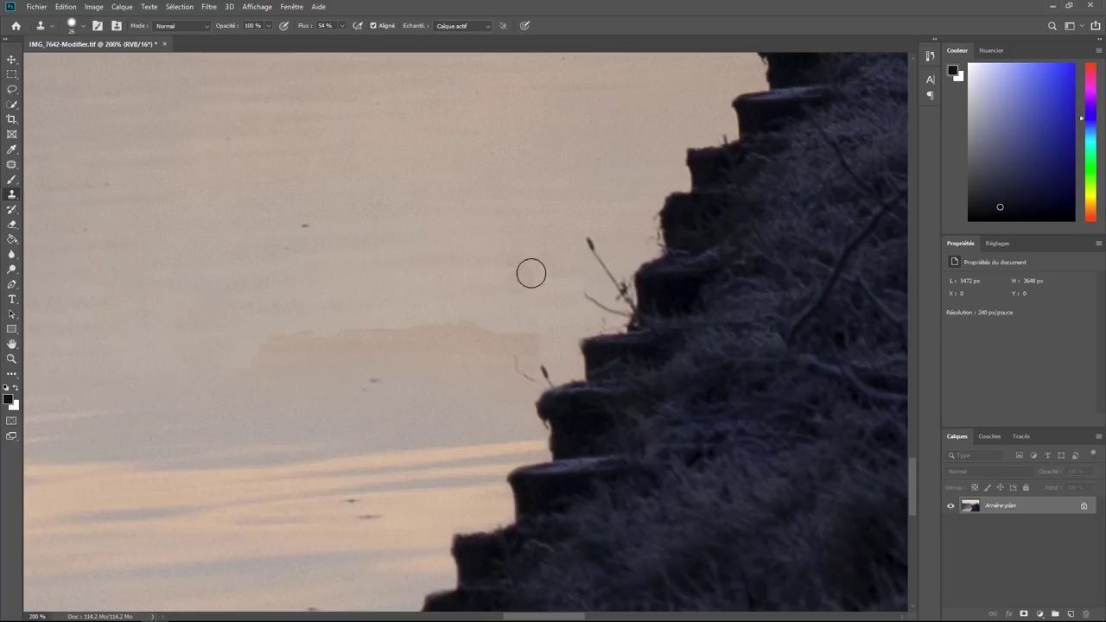
- Clone water over the thin twig left of the steps, redoing one bad stroke
{"action": "left_click_drag", "start_coordinate": [536, 338], "coordinate": [534, 342]}
{"action": "left_click_drag", "start_coordinate": [513, 383], "coordinate": [521, 382]}
{"action": "key", "text": "ctrl+z"}
{"action": "left_click", "coordinate": [536, 270], "text": "alt"}
{"action": "left_click_drag", "start_coordinate": [531, 340], "coordinate": [516, 392]}
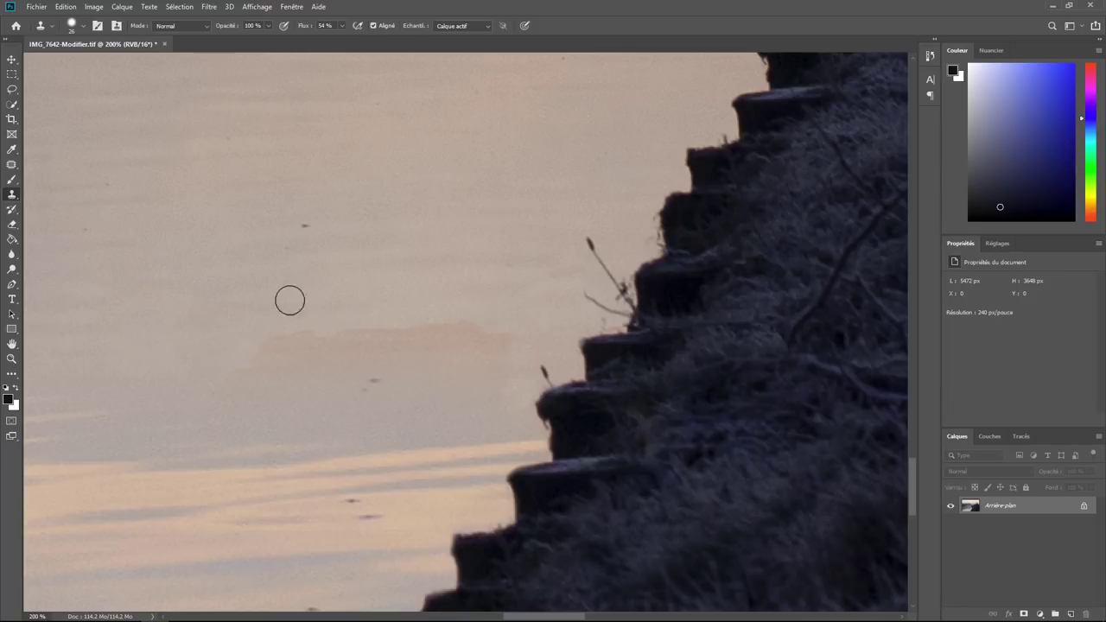
- Patch the pinkish blotch beside the stepped bank with clean water from above, then deselect
{"action": "left_click", "coordinate": [13, 179]}
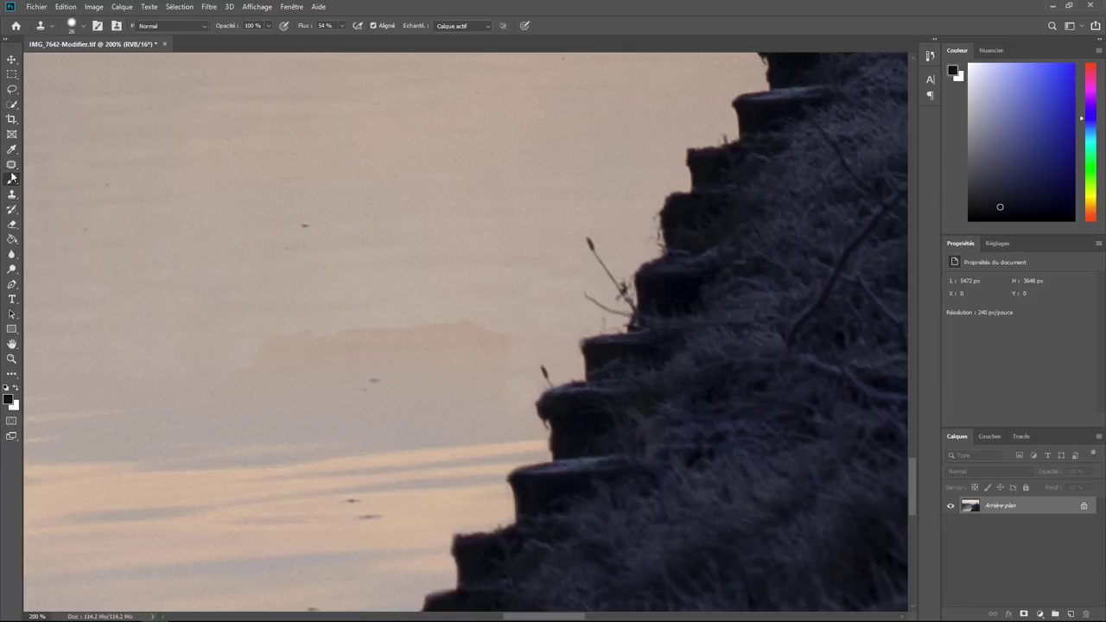
{"action": "left_click", "coordinate": [17, 167]}
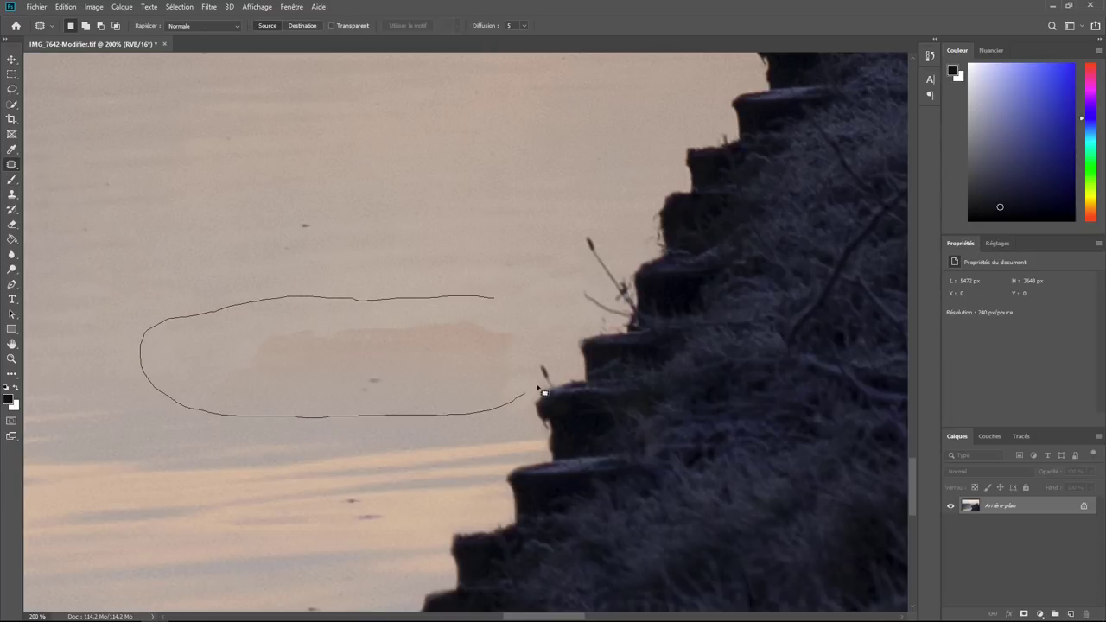
{"action": "left_click_drag", "start_coordinate": [531, 337], "coordinate": [483, 338]}
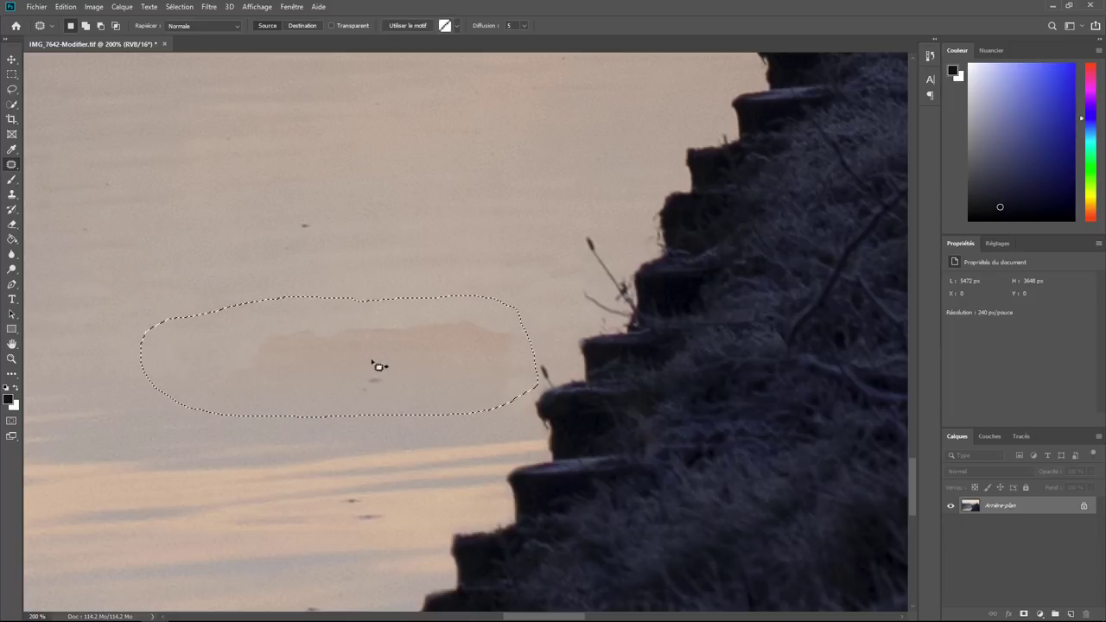
{"action": "left_click_drag", "start_coordinate": [378, 366], "coordinate": [412, 155]}
{"action": "key", "text": "ctrl+d"}
- Zoom out to the whole photo, pan to the lower water, and zoom back to 200%
{"action": "key", "text": "ctrl+minus"}
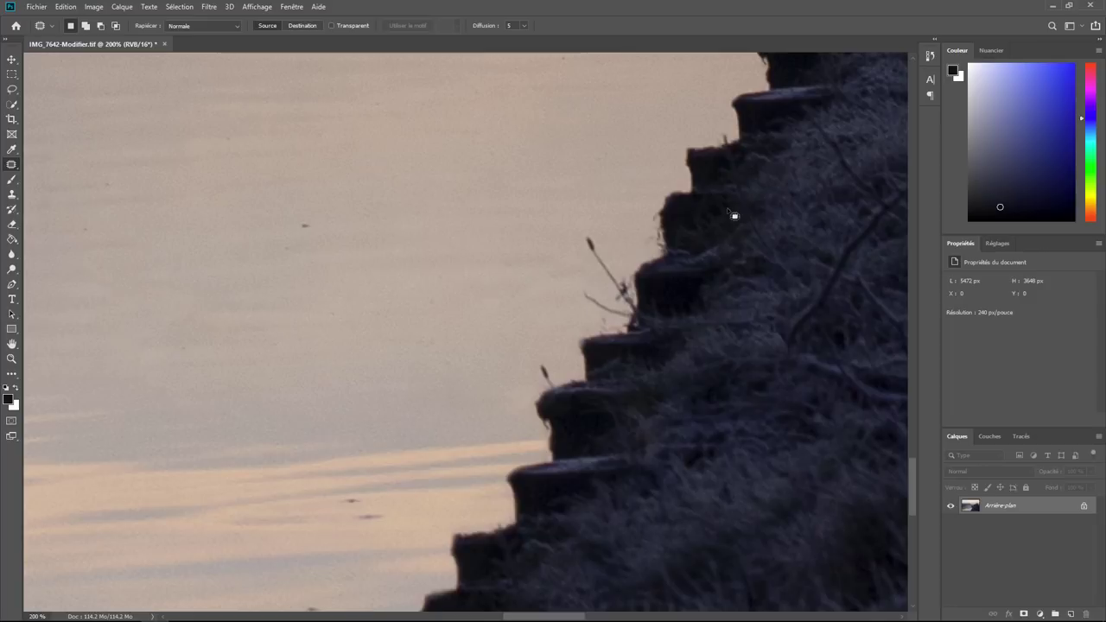
{"action": "key", "text": "ctrl+minus"}
{"action": "key", "text": "ctrl+minus"}
{"action": "key", "text": "ctrl+minus"}
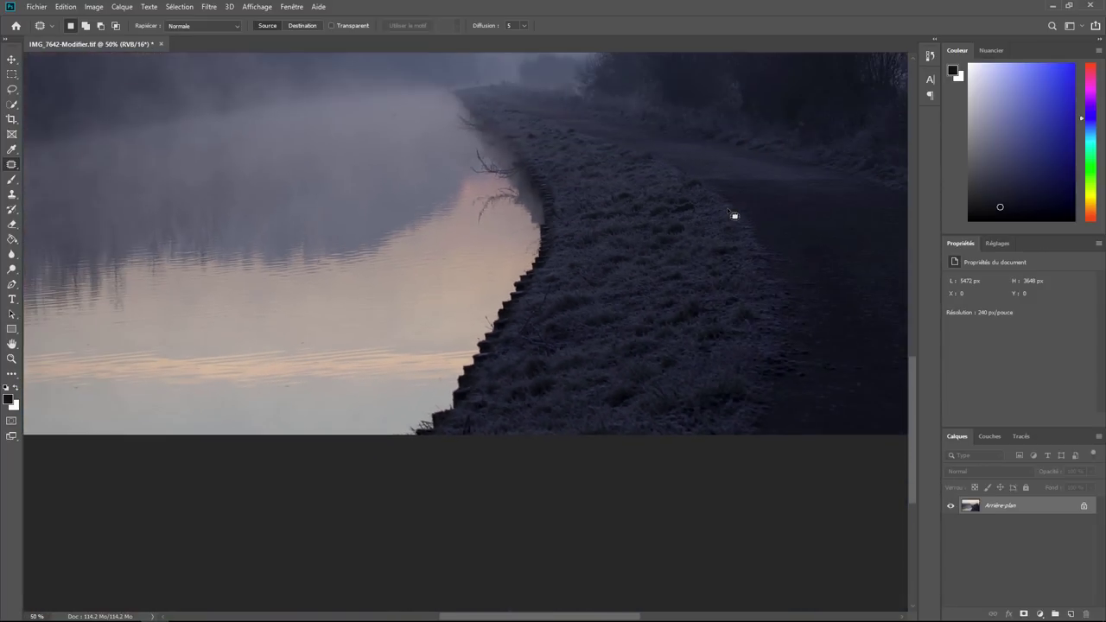
{"action": "key", "text": "ctrl+minus"}
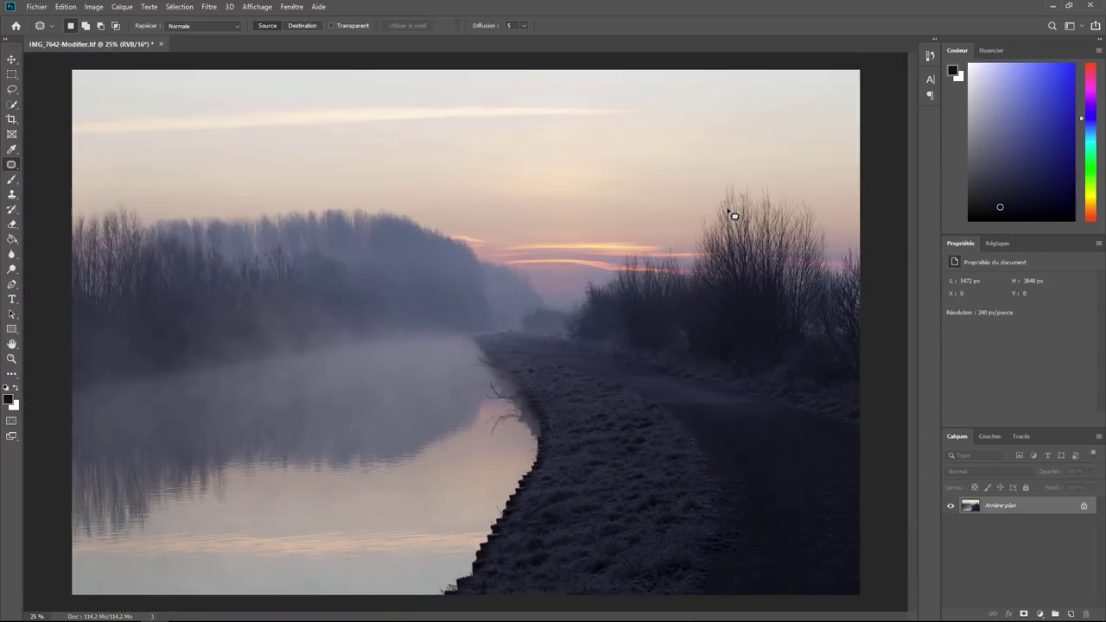
{"action": "key", "text": "ctrl+plus"}
{"action": "key", "text": "ctrl+plus"}
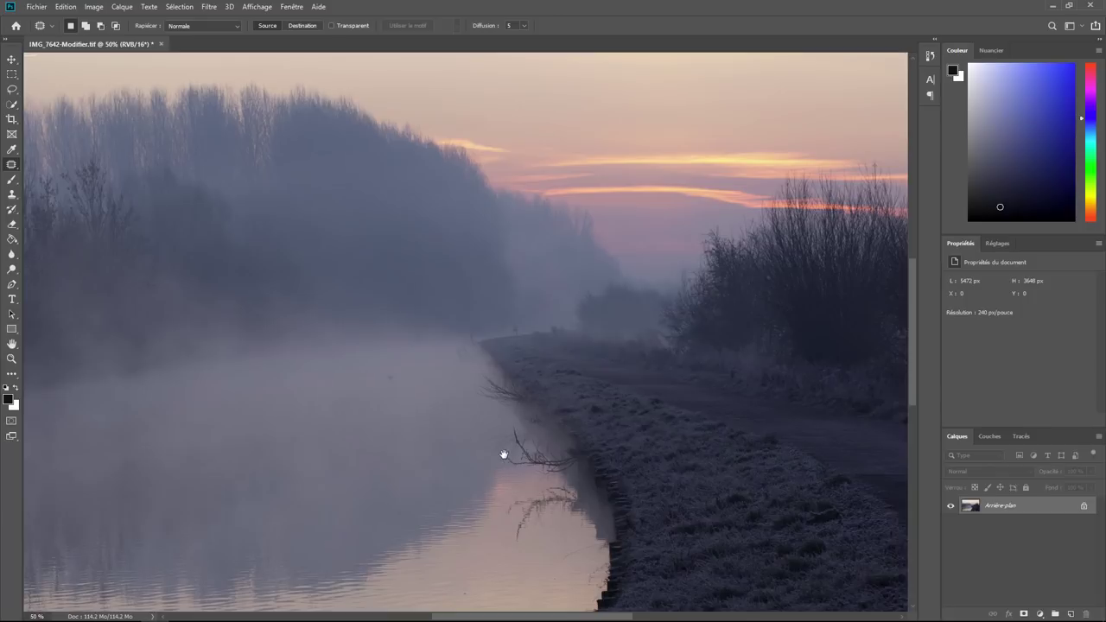
{"action": "left_click_drag", "start_coordinate": [504, 455], "coordinate": [817, 38]}
{"action": "key", "text": "ctrl+plus"}
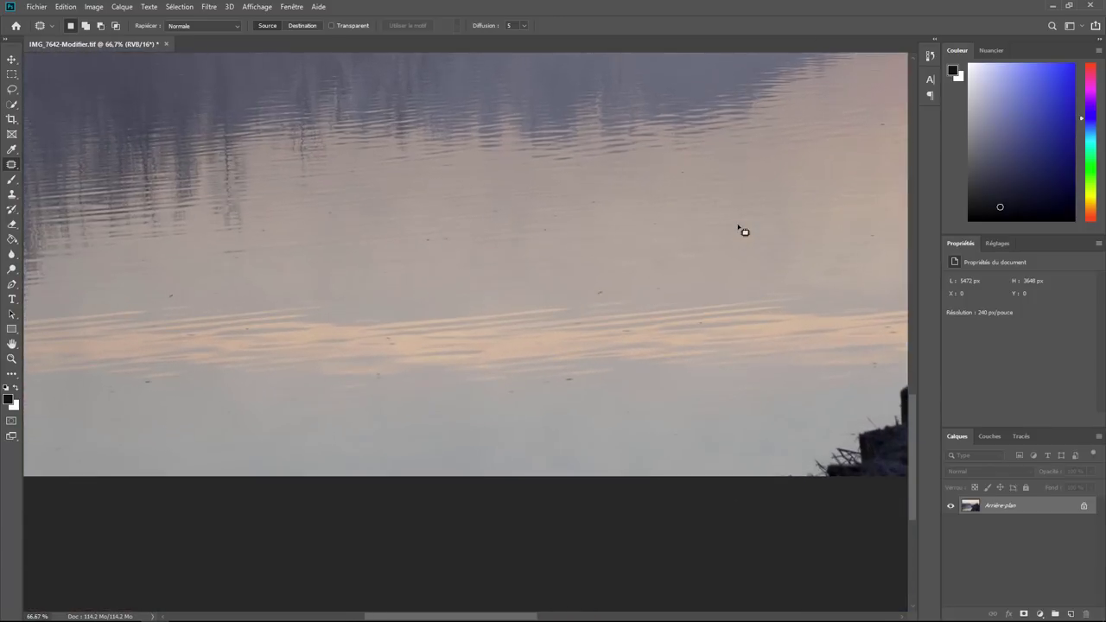
{"action": "key", "text": "ctrl+plus"}
{"action": "key", "text": "ctrl+plus"}
- Pan across the rippled water looking for specks, discarding a first trial patch outline
{"action": "left_click_drag", "start_coordinate": [762, 540], "coordinate": [545, 225]}
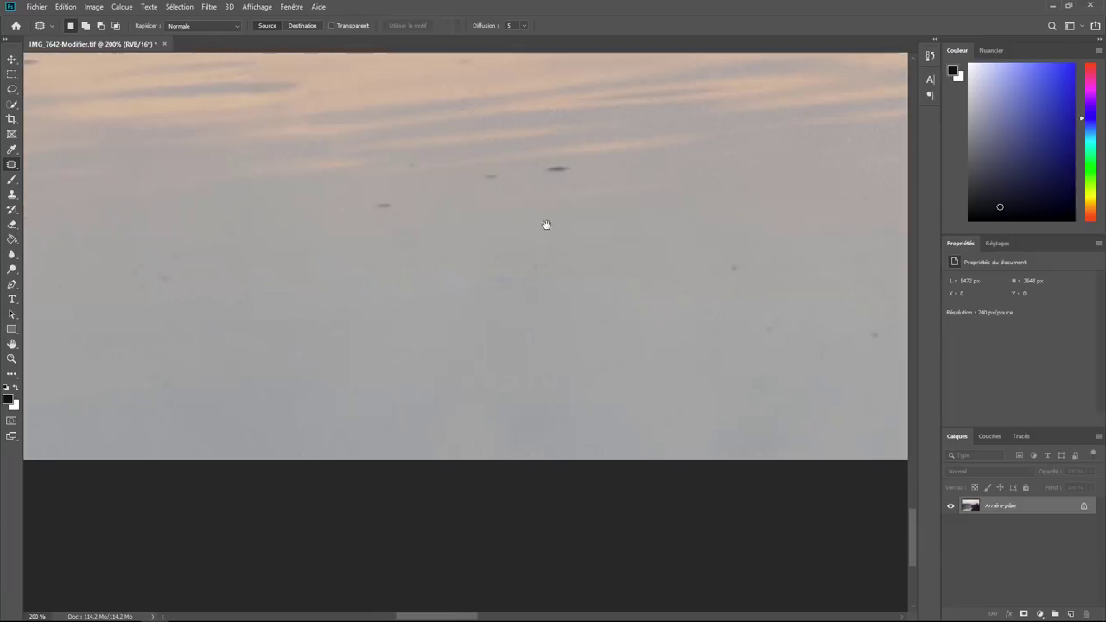
{"action": "left_click_drag", "start_coordinate": [815, 311], "coordinate": [429, 444]}
{"action": "mouse_move", "coordinate": [639, 444]}
{"action": "left_mouse_down"}
{"action": "mouse_move", "coordinate": [375, 476]}
{"action": "mouse_move", "coordinate": [526, 469]}
{"action": "left_mouse_up"}
{"action": "left_click_drag", "start_coordinate": [394, 454], "coordinate": [716, 379]}
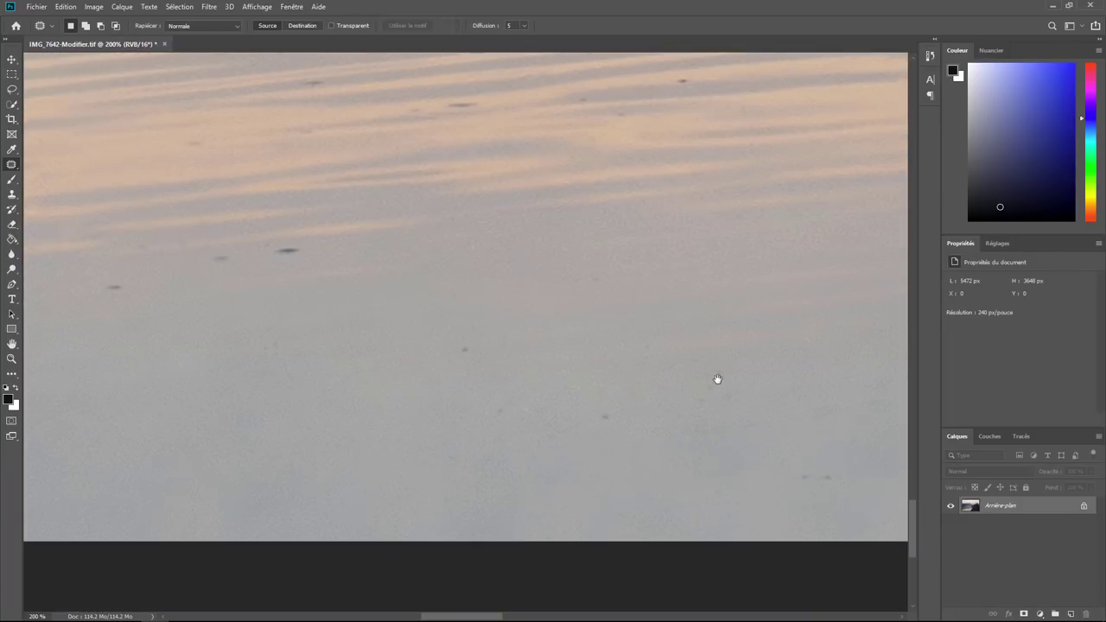
{"action": "mouse_move", "coordinate": [489, 348]}
{"action": "left_mouse_down"}
{"action": "mouse_move", "coordinate": [596, 464]}
{"action": "mouse_move", "coordinate": [659, 495]}
{"action": "left_mouse_up"}
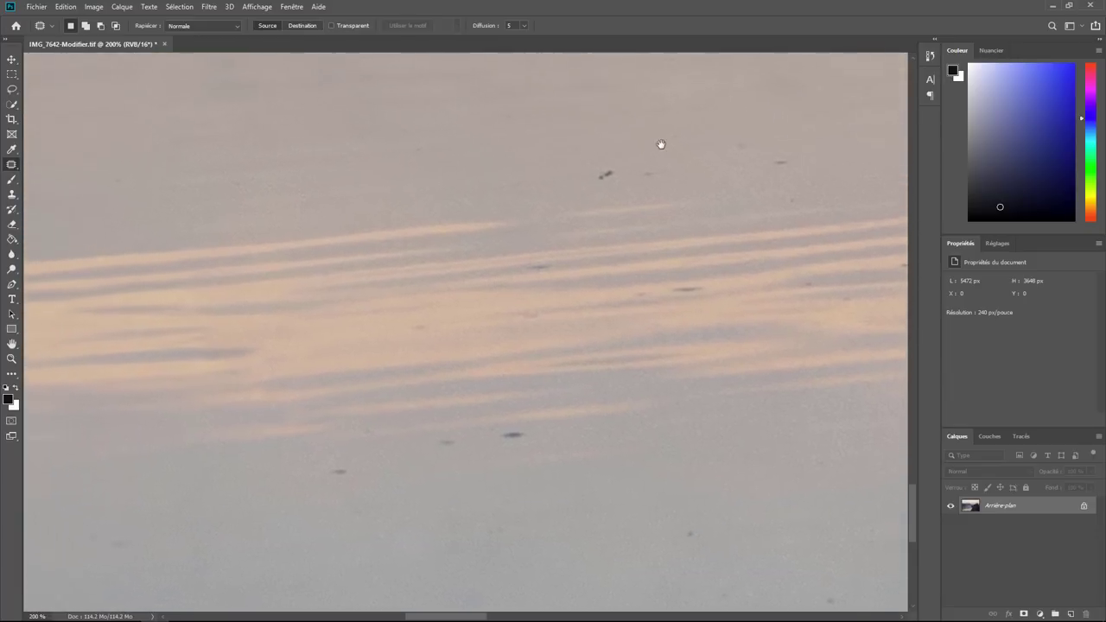
{"action": "left_click_drag", "start_coordinate": [661, 144], "coordinate": [517, 361]}
{"action": "mouse_move", "coordinate": [740, 319]}
{"action": "left_mouse_down"}
{"action": "mouse_move", "coordinate": [494, 313]}
{"action": "mouse_move", "coordinate": [703, 306]}
{"action": "left_mouse_up"}
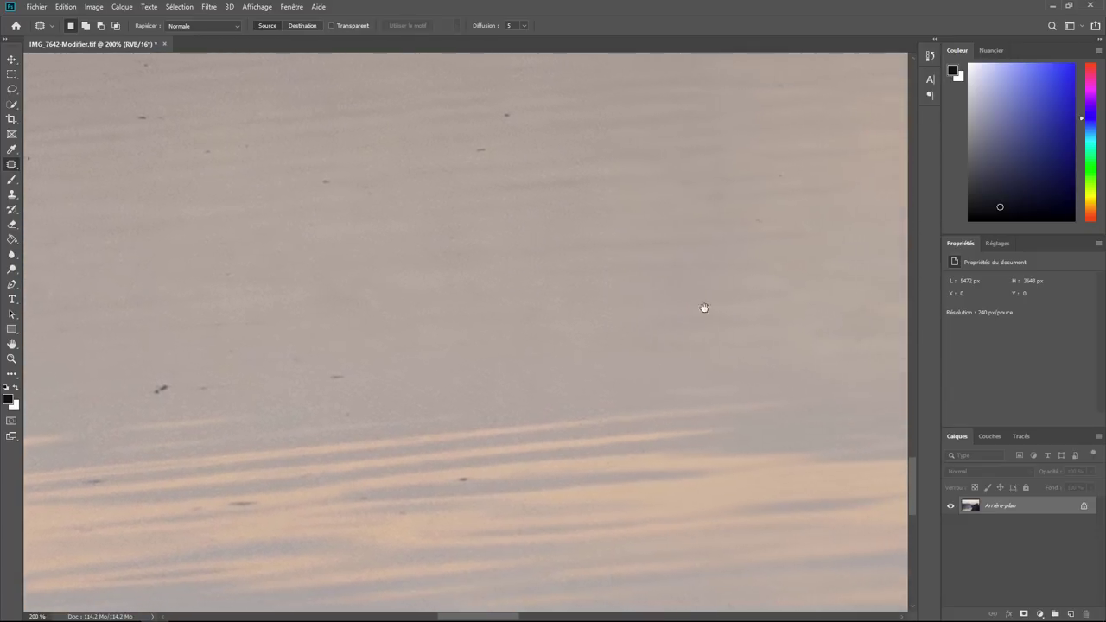
{"action": "mouse_move", "coordinate": [691, 214]}
{"action": "left_mouse_down"}
{"action": "mouse_move", "coordinate": [558, 400]}
{"action": "mouse_move", "coordinate": [622, 305]}
{"action": "left_mouse_up"}
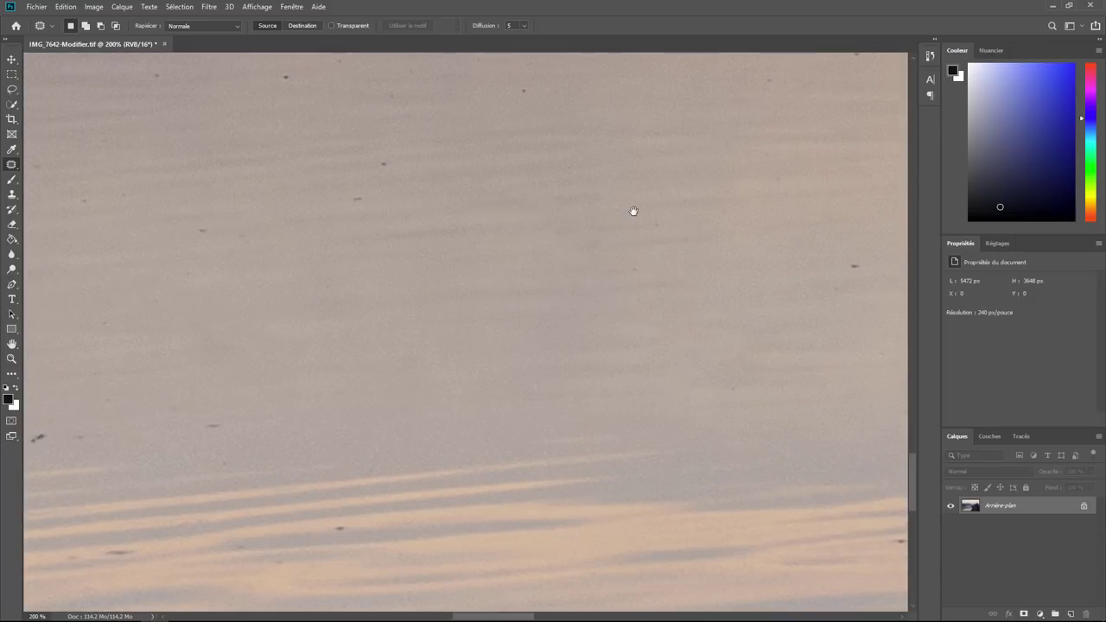
{"action": "left_click_drag", "start_coordinate": [633, 210], "coordinate": [633, 344]}
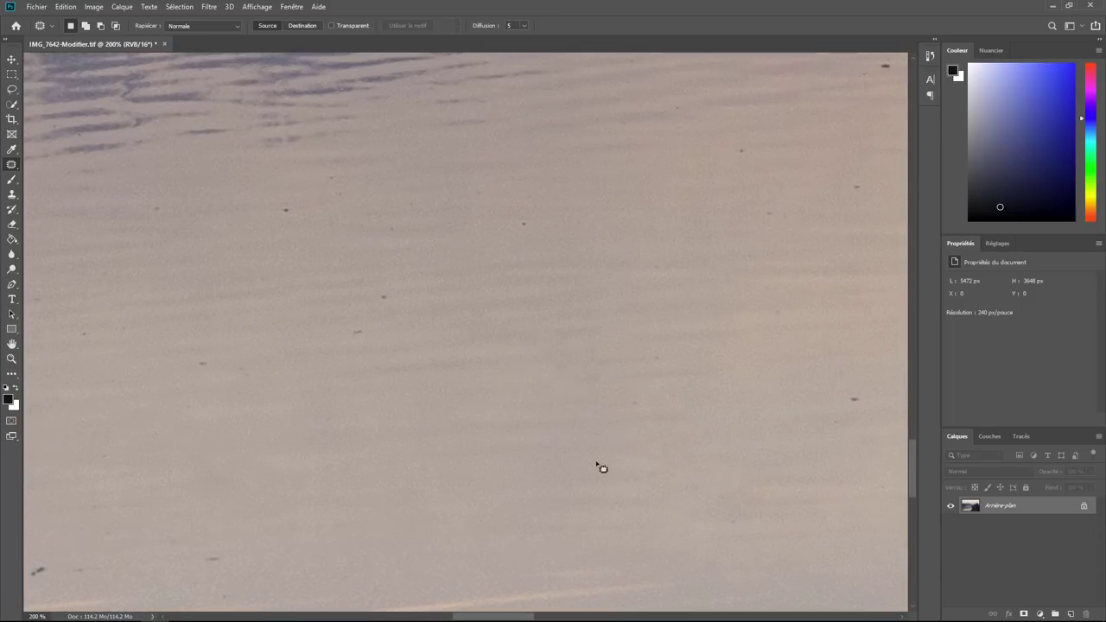
{"action": "left_click_drag", "start_coordinate": [695, 388], "coordinate": [470, 404]}
{"action": "left_click_drag", "start_coordinate": [403, 404], "coordinate": [402, 403]}
{"action": "left_click", "coordinate": [497, 434]}
- Patch two dark specks using clean water to their right
{"action": "mouse_move", "coordinate": [618, 371]}
{"action": "left_mouse_down"}
{"action": "mouse_move", "coordinate": [185, 358]}
{"action": "mouse_move", "coordinate": [514, 299]}
{"action": "mouse_move", "coordinate": [552, 316]}
{"action": "left_mouse_up"}
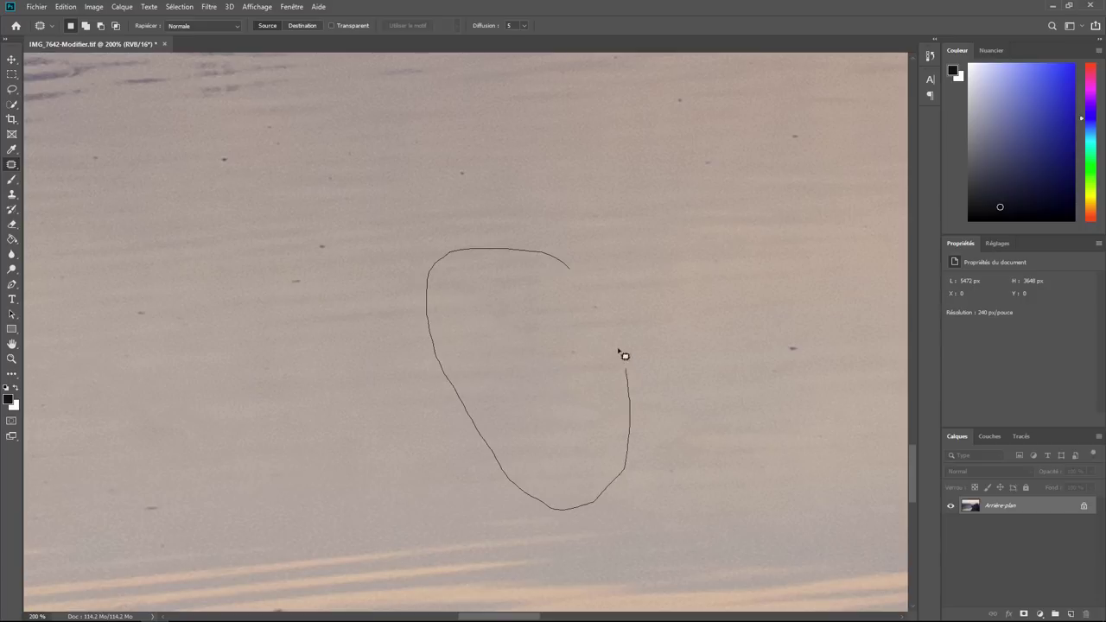
{"action": "left_click_drag", "start_coordinate": [588, 273], "coordinate": [572, 266]}
{"action": "mouse_move", "coordinate": [585, 394]}
{"action": "left_mouse_down"}
{"action": "mouse_move", "coordinate": [776, 374]}
{"action": "mouse_move", "coordinate": [776, 351]}
{"action": "mouse_move", "coordinate": [781, 362]}
{"action": "left_mouse_up"}
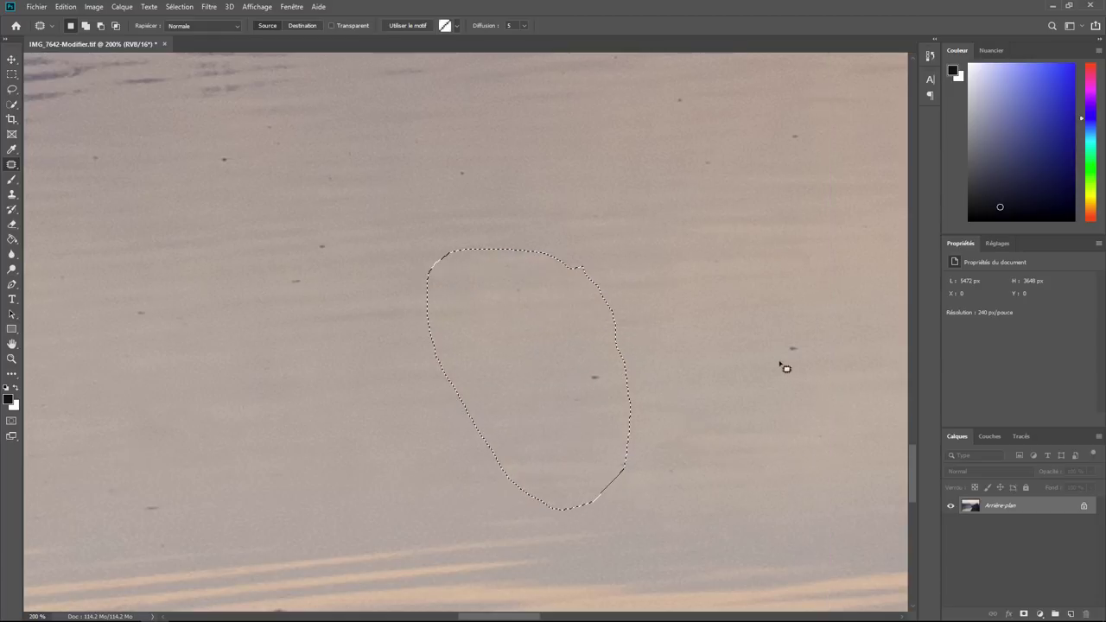
{"action": "key", "text": "ctrl+d"}
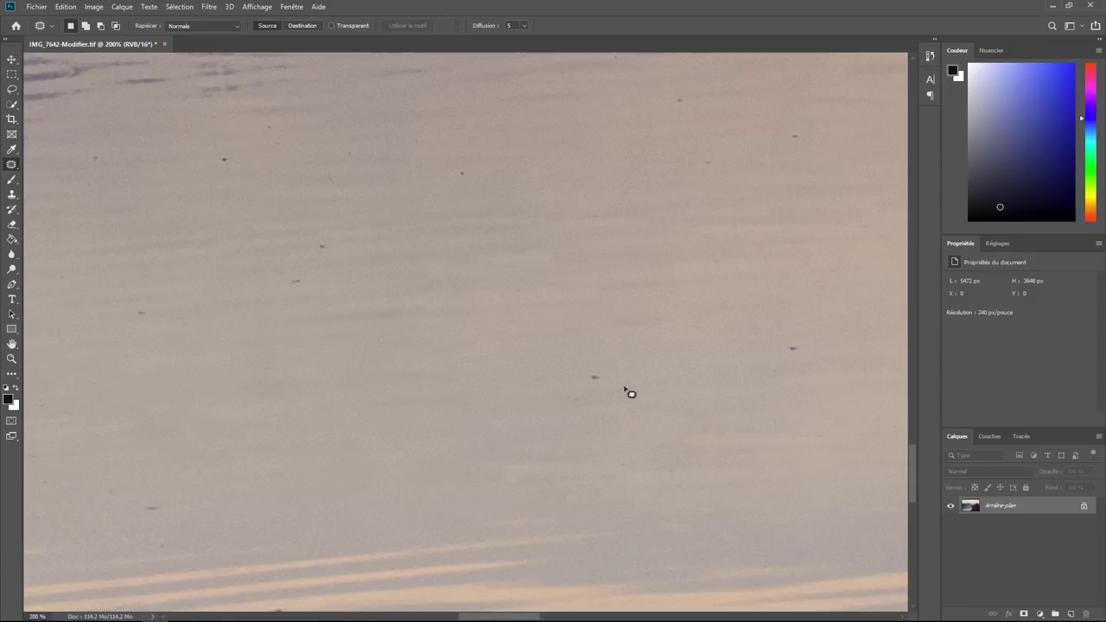
{"action": "left_click_drag", "start_coordinate": [628, 394], "coordinate": [623, 469]}
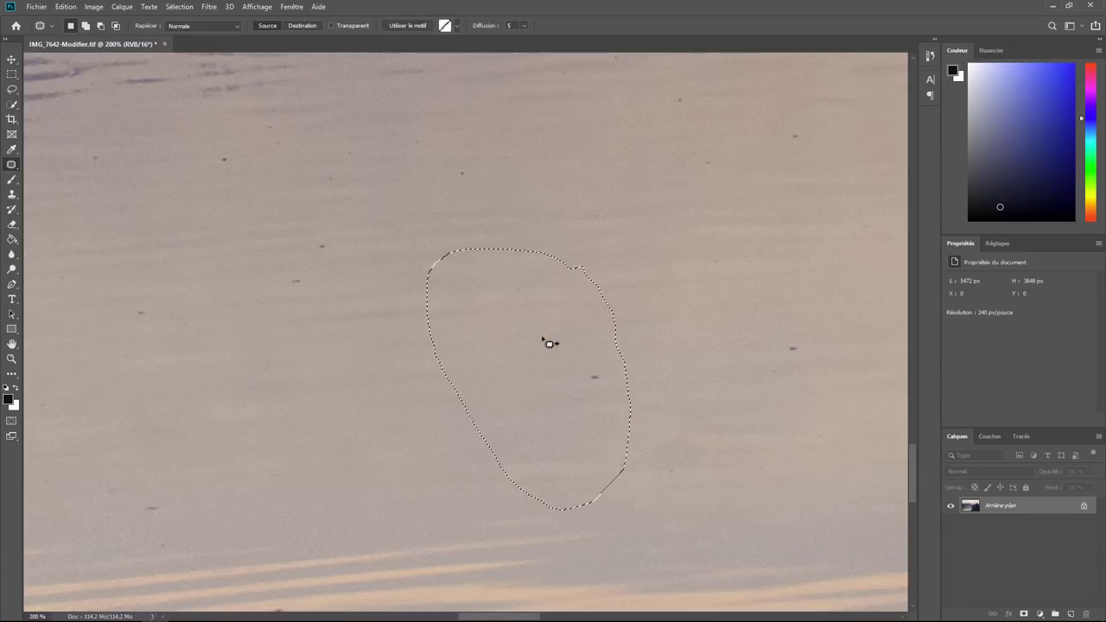
{"action": "mouse_move", "coordinate": [549, 343]}
{"action": "left_mouse_down"}
{"action": "mouse_move", "coordinate": [682, 364]}
{"action": "mouse_move", "coordinate": [744, 348]}
{"action": "left_mouse_up"}
{"action": "left_click", "coordinate": [339, 400]}
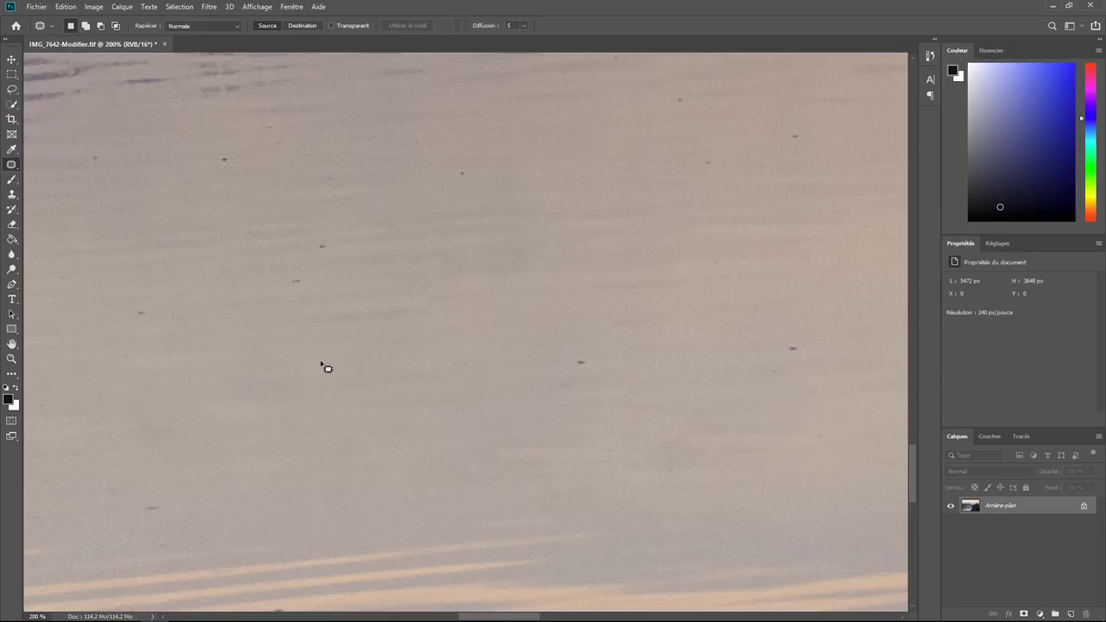
- Patch a small speck cluster and a long row of specks above the pink bands
{"action": "mouse_move", "coordinate": [342, 215]}
{"action": "left_mouse_down"}
{"action": "mouse_move", "coordinate": [573, 434]}
{"action": "mouse_move", "coordinate": [481, 259]}
{"action": "left_mouse_up"}
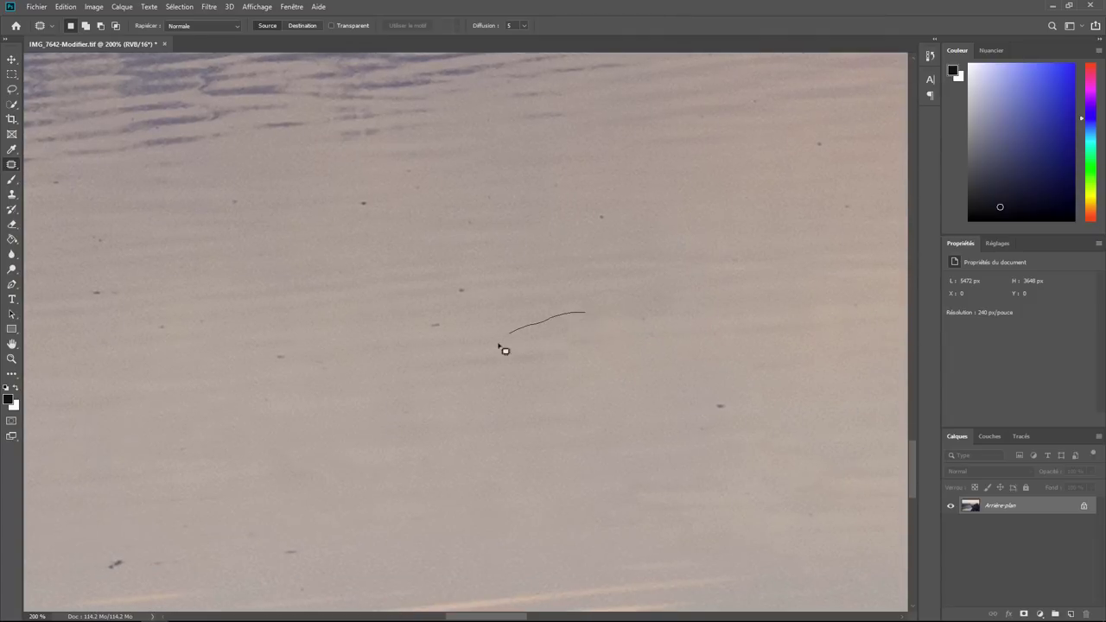
{"action": "left_click_drag", "start_coordinate": [622, 338], "coordinate": [617, 319]}
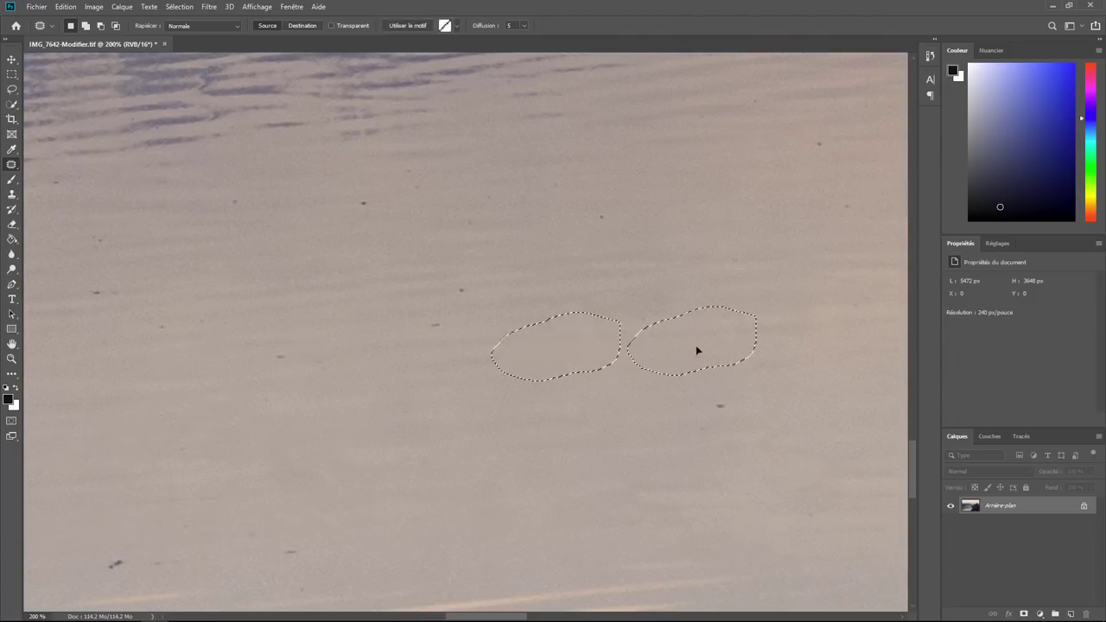
{"action": "left_click_drag", "start_coordinate": [697, 349], "coordinate": [740, 338]}
{"action": "key", "text": "ctrl+d"}
{"action": "mouse_move", "coordinate": [752, 291]}
{"action": "left_mouse_down"}
{"action": "mouse_move", "coordinate": [476, 316]}
{"action": "mouse_move", "coordinate": [449, 256]}
{"action": "mouse_move", "coordinate": [518, 386]}
{"action": "mouse_move", "coordinate": [634, 345]}
{"action": "left_mouse_up"}
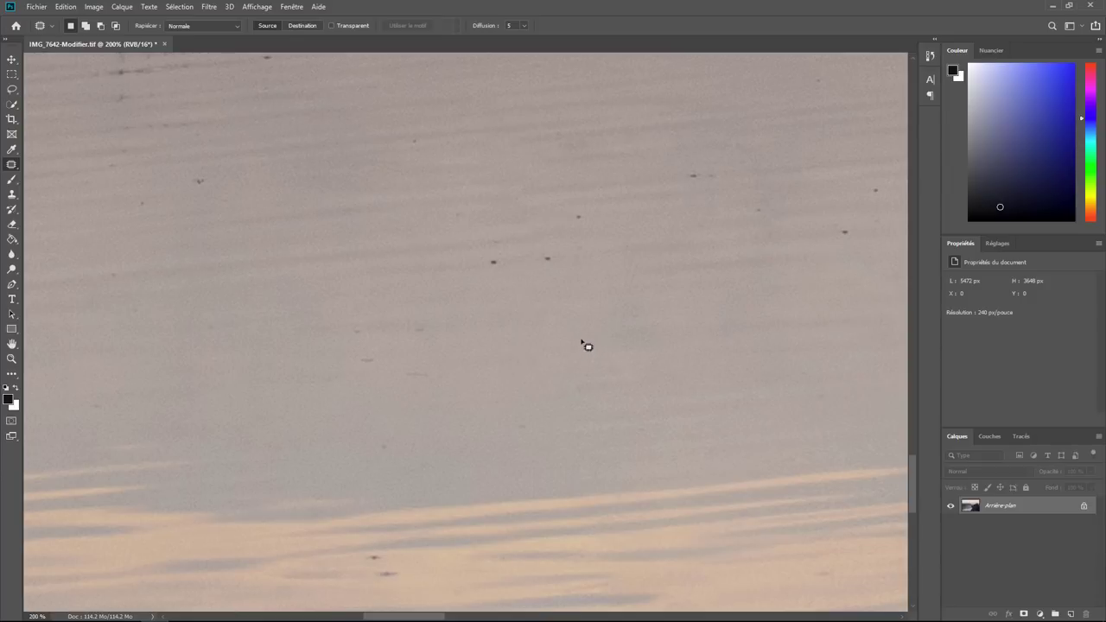
{"action": "left_click_drag", "start_coordinate": [581, 341], "coordinate": [342, 368]}
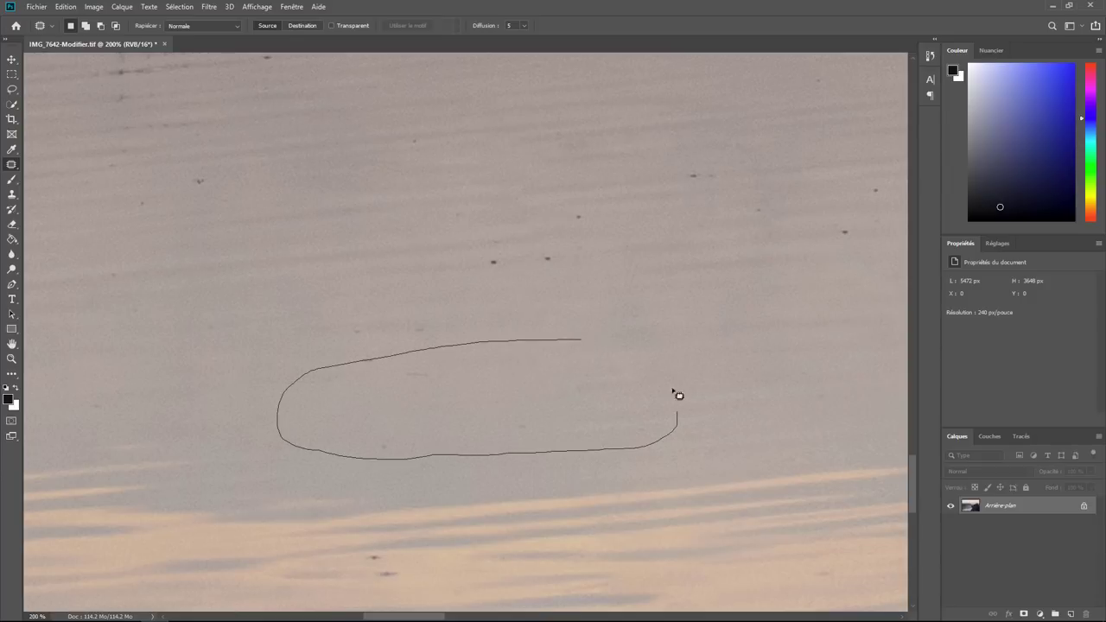
{"action": "left_click_drag", "start_coordinate": [292, 447], "coordinate": [667, 367]}
{"action": "mouse_move", "coordinate": [592, 399]}
{"action": "left_mouse_down"}
{"action": "mouse_move", "coordinate": [944, 360]}
{"action": "mouse_move", "coordinate": [826, 378]}
{"action": "mouse_move", "coordinate": [829, 360]}
{"action": "left_mouse_up"}
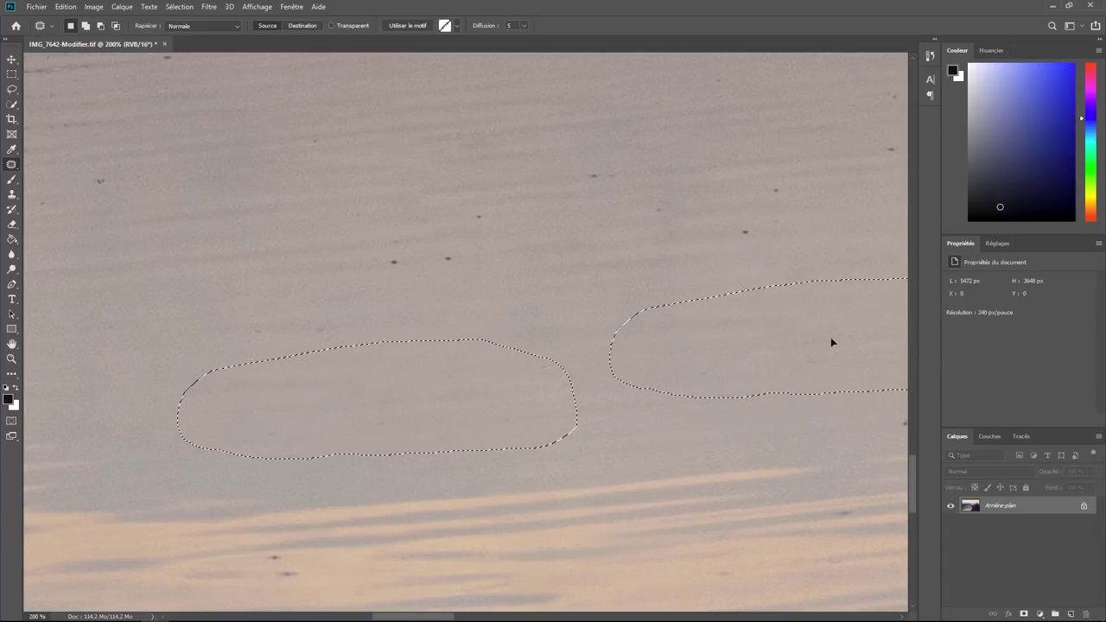
{"action": "key", "text": "ctrl+z"}
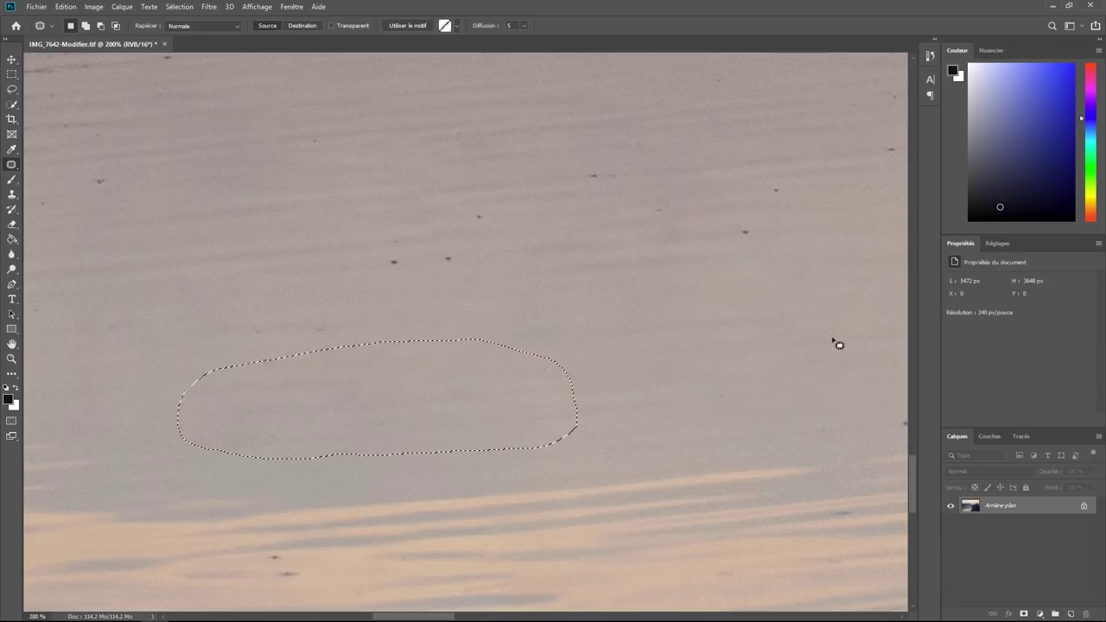
{"action": "key", "text": "ctrl+z"}
{"action": "left_click_drag", "start_coordinate": [252, 400], "coordinate": [671, 400]}
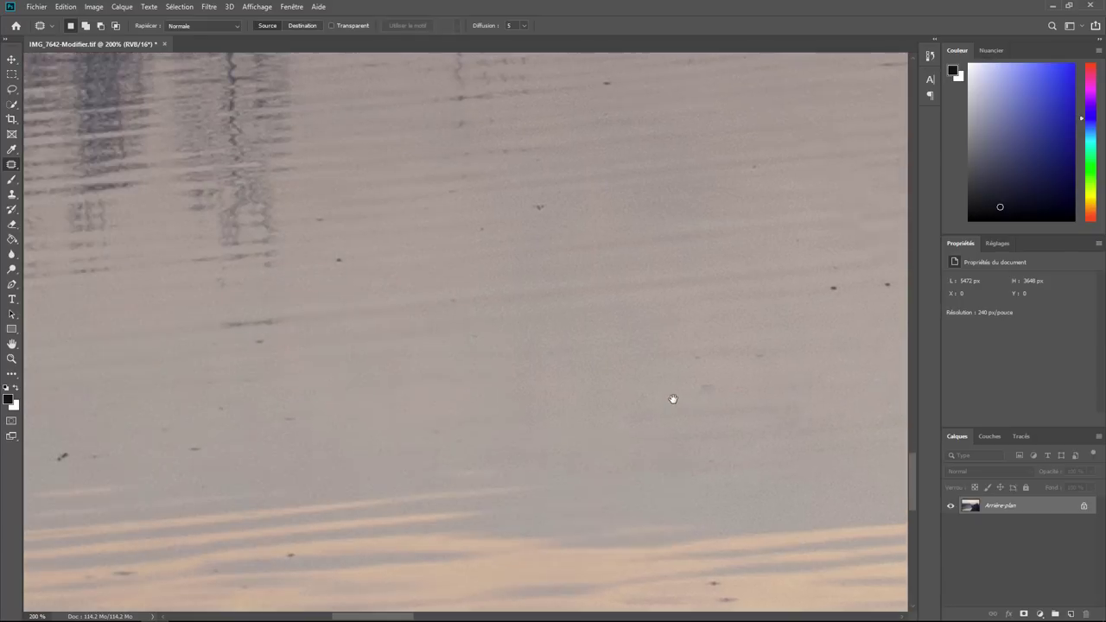
{"action": "left_click_drag", "start_coordinate": [345, 371], "coordinate": [647, 395]}
{"action": "left_click_drag", "start_coordinate": [357, 380], "coordinate": [565, 256]}
{"action": "scroll", "coordinate": [566, 258], "scroll_direction": "down", "scroll_amount": 3}
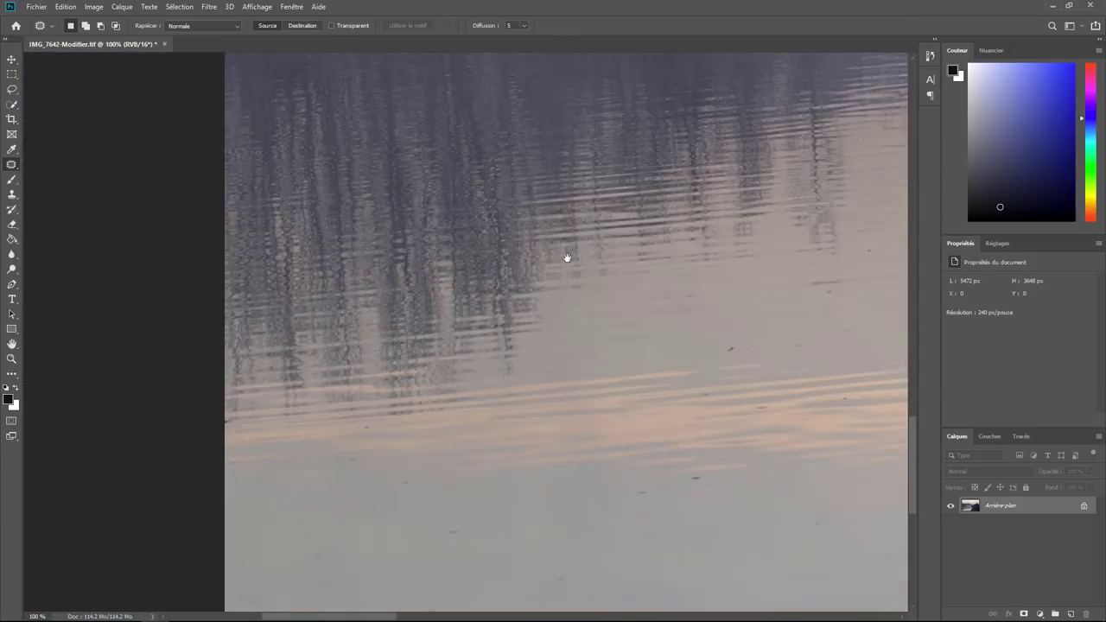
{"action": "scroll", "coordinate": [567, 258], "scroll_direction": "down", "scroll_amount": 2}
{"action": "scroll", "coordinate": [567, 257], "scroll_direction": "down", "scroll_amount": 1}
{"action": "scroll", "coordinate": [566, 257], "scroll_direction": "down", "scroll_amount": 1}
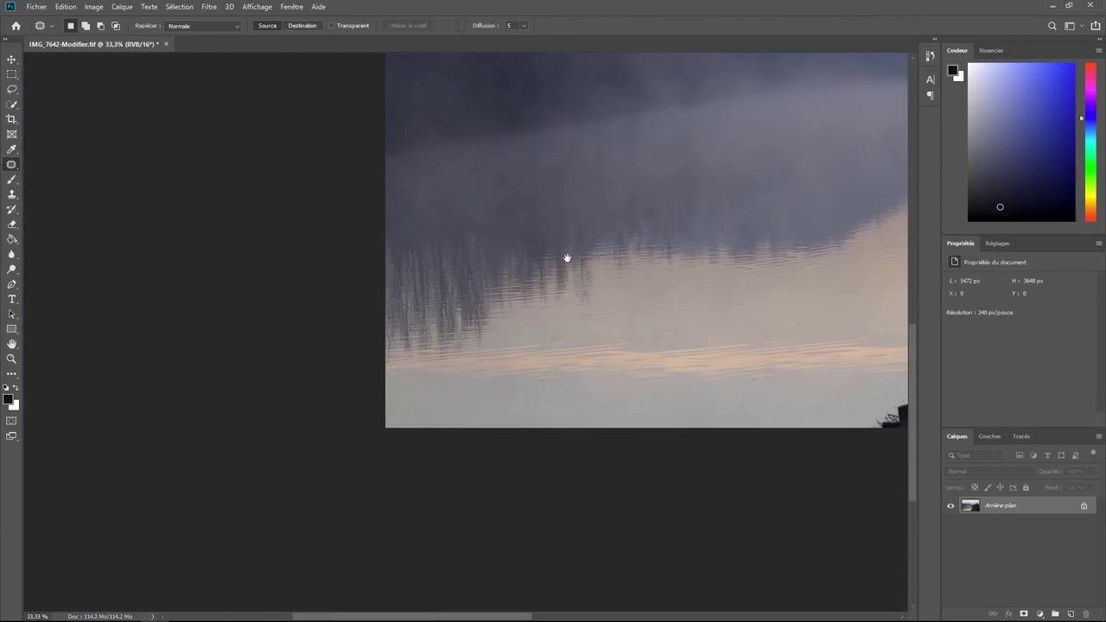
{"action": "scroll", "coordinate": [386, 325], "scroll_direction": "down", "scroll_amount": 1}
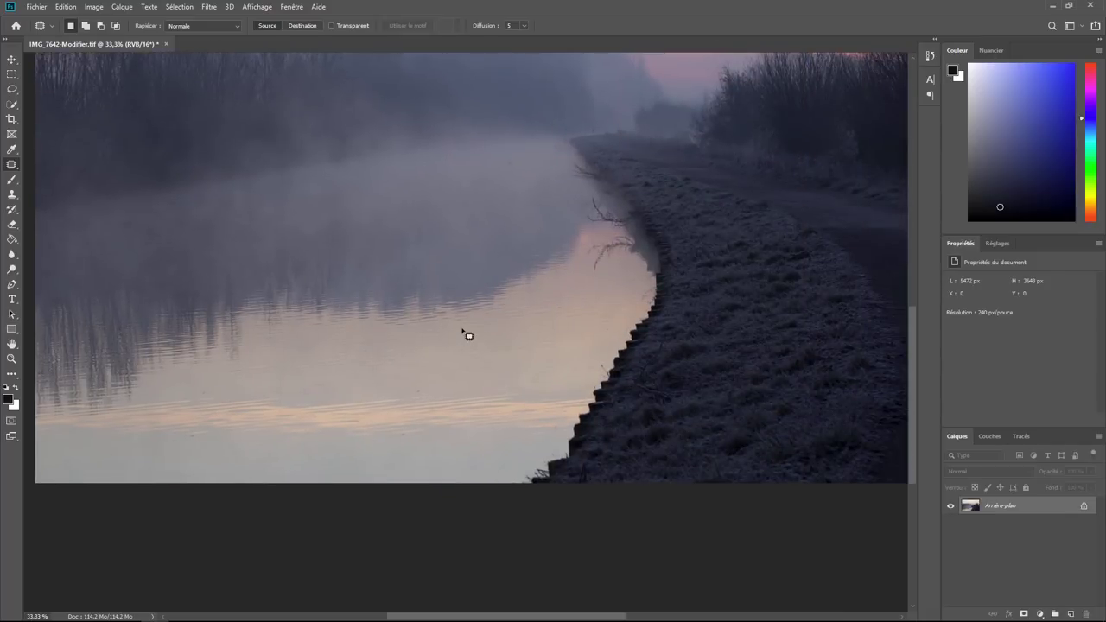
{"action": "scroll", "coordinate": [464, 333], "scroll_direction": "up", "scroll_amount": 1}
{"action": "scroll", "coordinate": [464, 333], "scroll_direction": "down", "scroll_amount": 2}
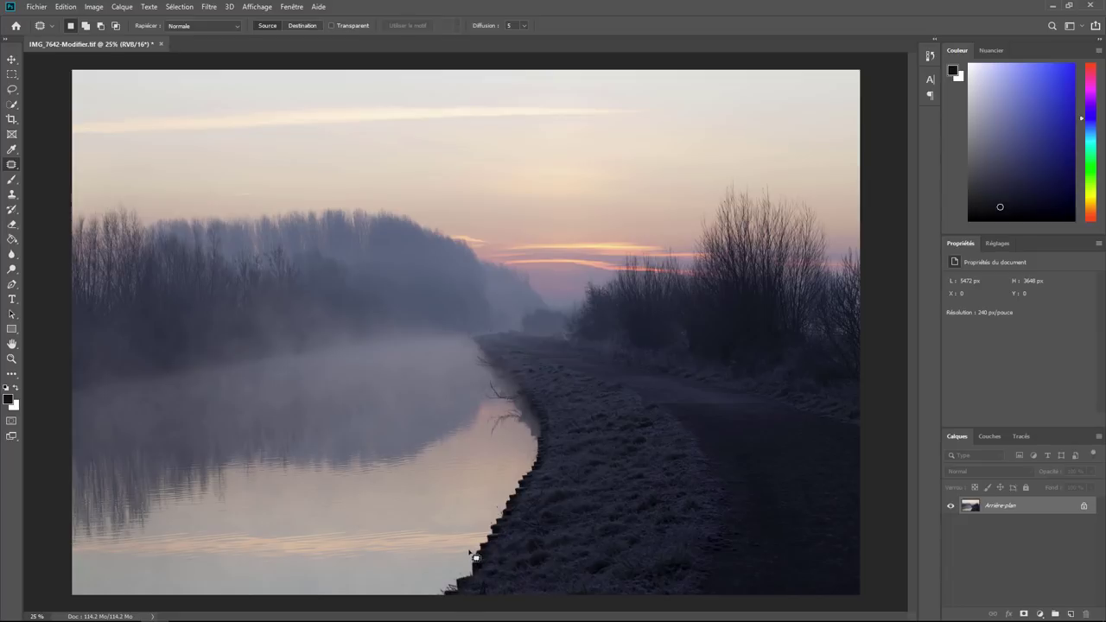
{"action": "scroll", "coordinate": [471, 555], "scroll_direction": "up", "scroll_amount": 1}
{"action": "scroll", "coordinate": [489, 543], "scroll_direction": "up", "scroll_amount": 1}
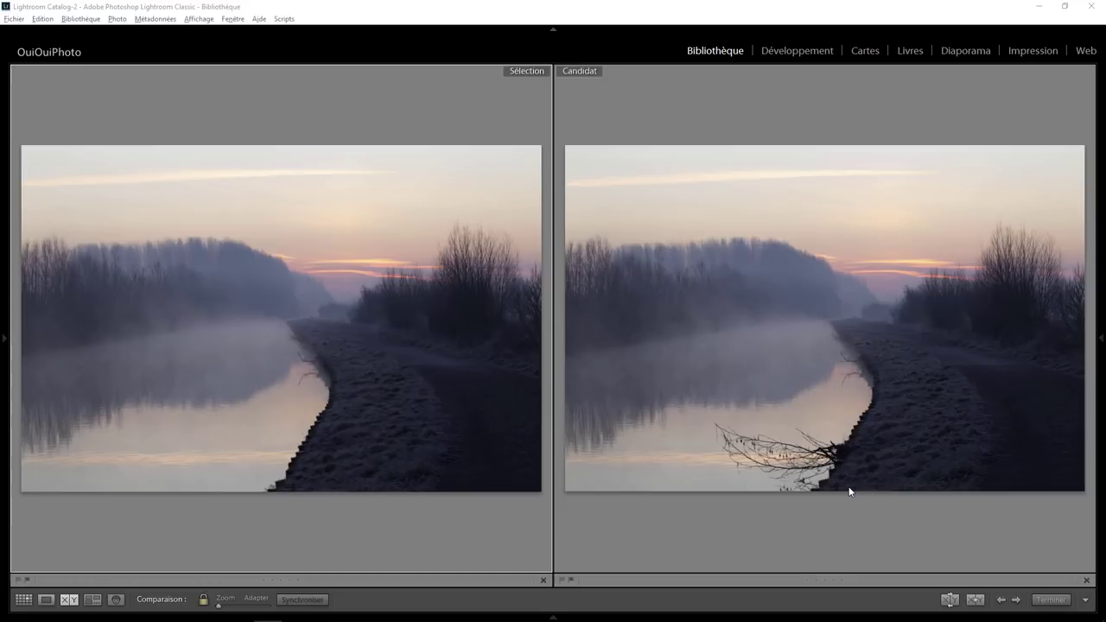
- Zoom both versions to 1:1 and pan them together over the branch and grassy bank
{"action": "key", "text": "ctrl+equal"}
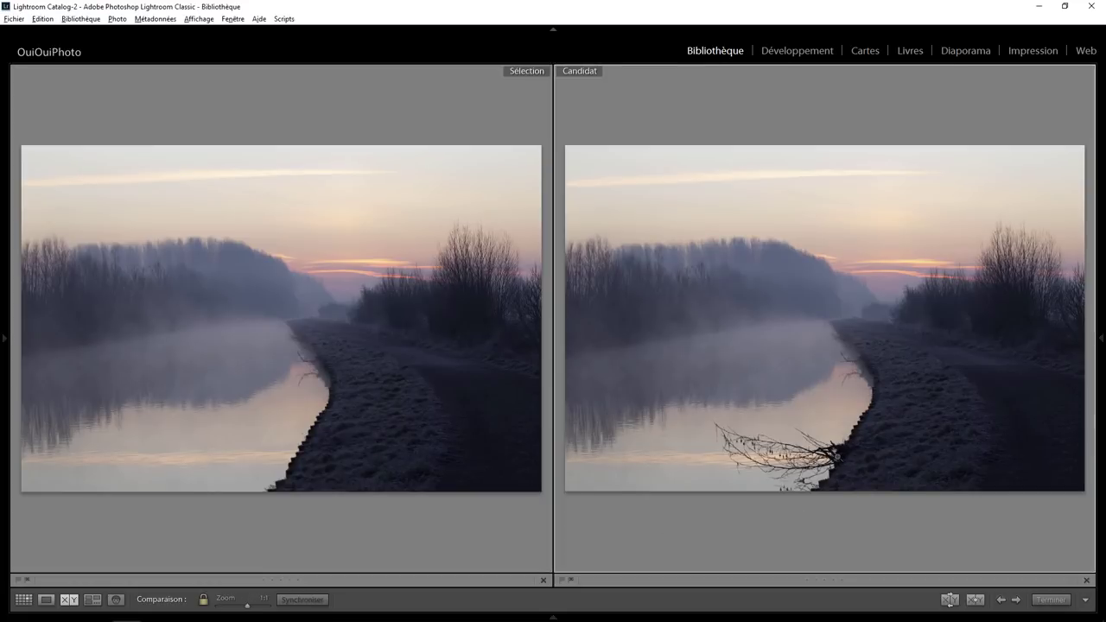
{"action": "left_click", "coordinate": [804, 467]}
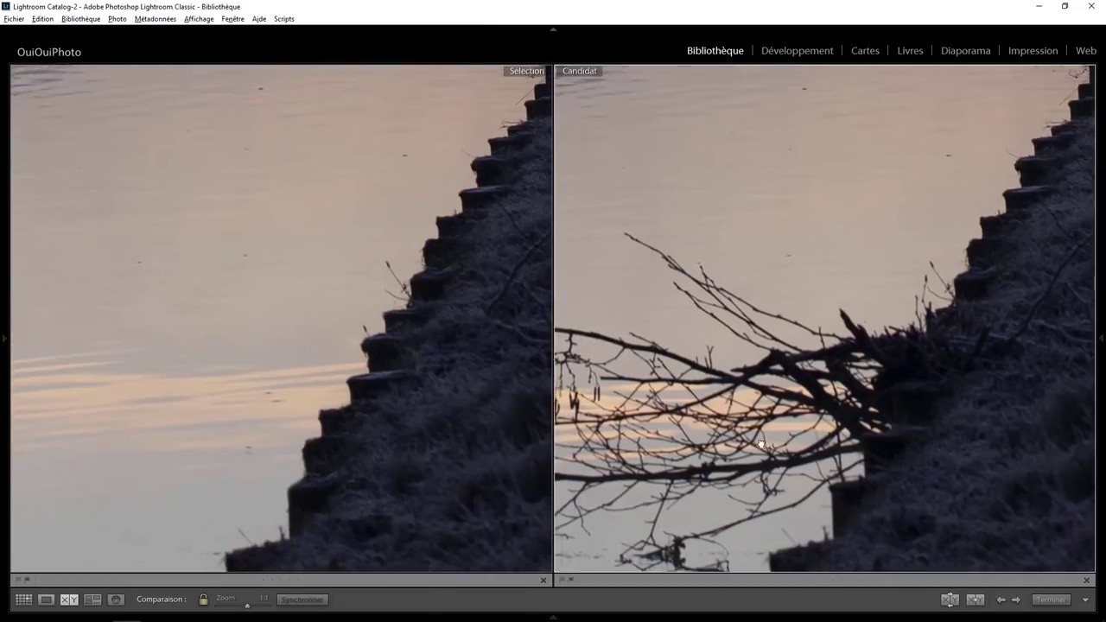
{"action": "mouse_move", "coordinate": [761, 444]}
{"action": "left_mouse_down"}
{"action": "mouse_move", "coordinate": [703, 451]}
{"action": "mouse_move", "coordinate": [805, 419]}
{"action": "left_mouse_up"}
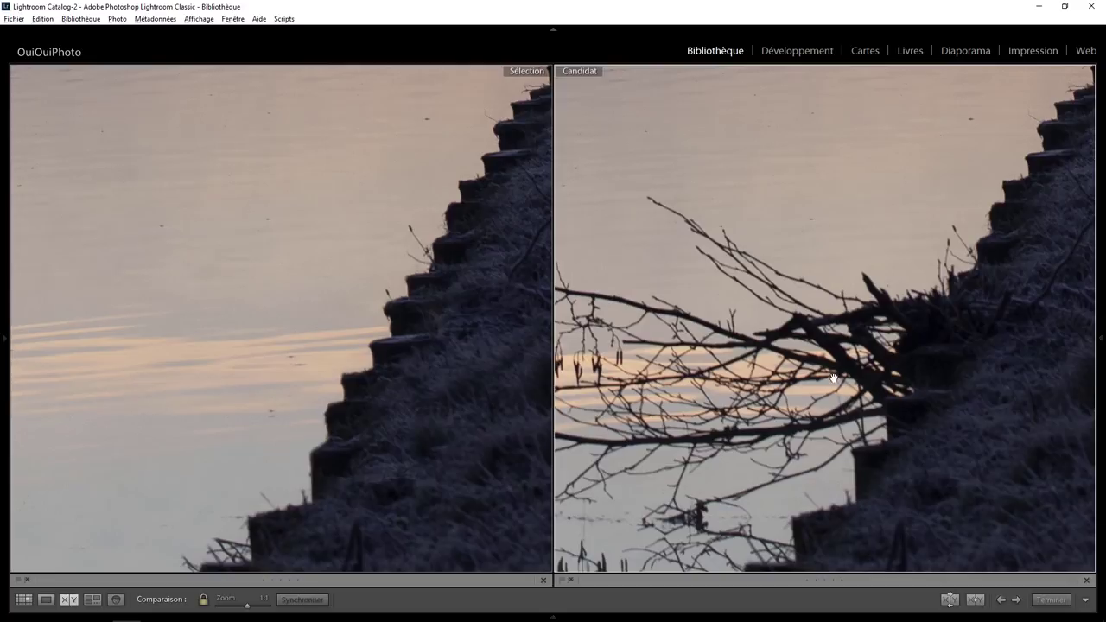
{"action": "mouse_move", "coordinate": [762, 424]}
{"action": "left_mouse_down"}
{"action": "mouse_move", "coordinate": [583, 395]}
{"action": "mouse_move", "coordinate": [674, 395]}
{"action": "left_mouse_up"}
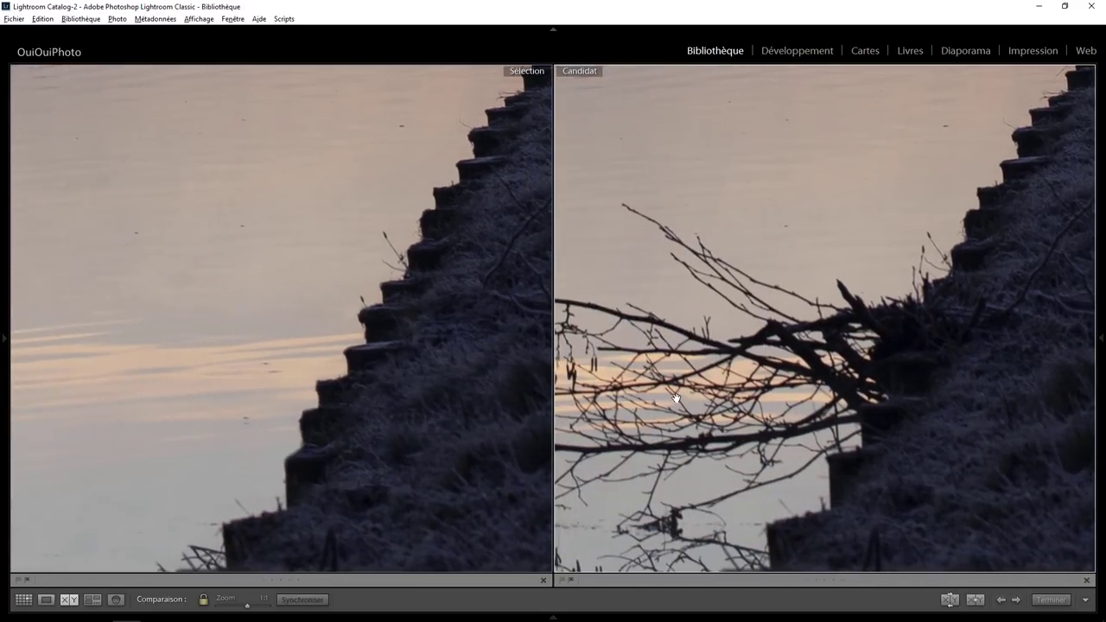
{"action": "mouse_move", "coordinate": [604, 395]}
{"action": "left_mouse_down"}
{"action": "mouse_move", "coordinate": [707, 396]}
{"action": "mouse_move", "coordinate": [778, 501]}
{"action": "left_mouse_up"}
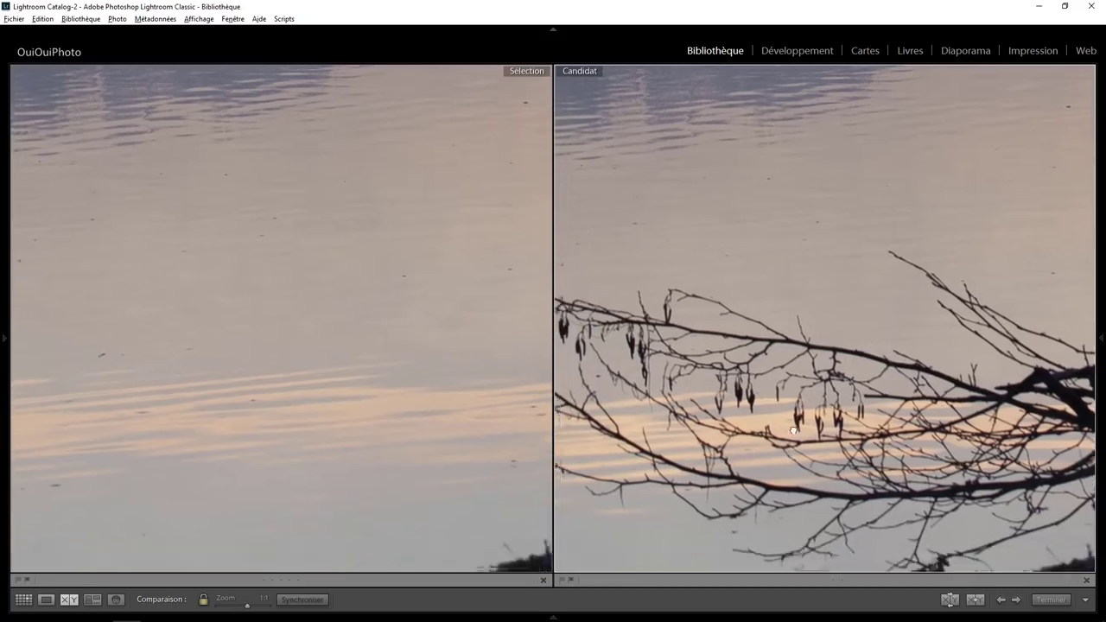
{"action": "left_click_drag", "start_coordinate": [819, 366], "coordinate": [327, 325]}
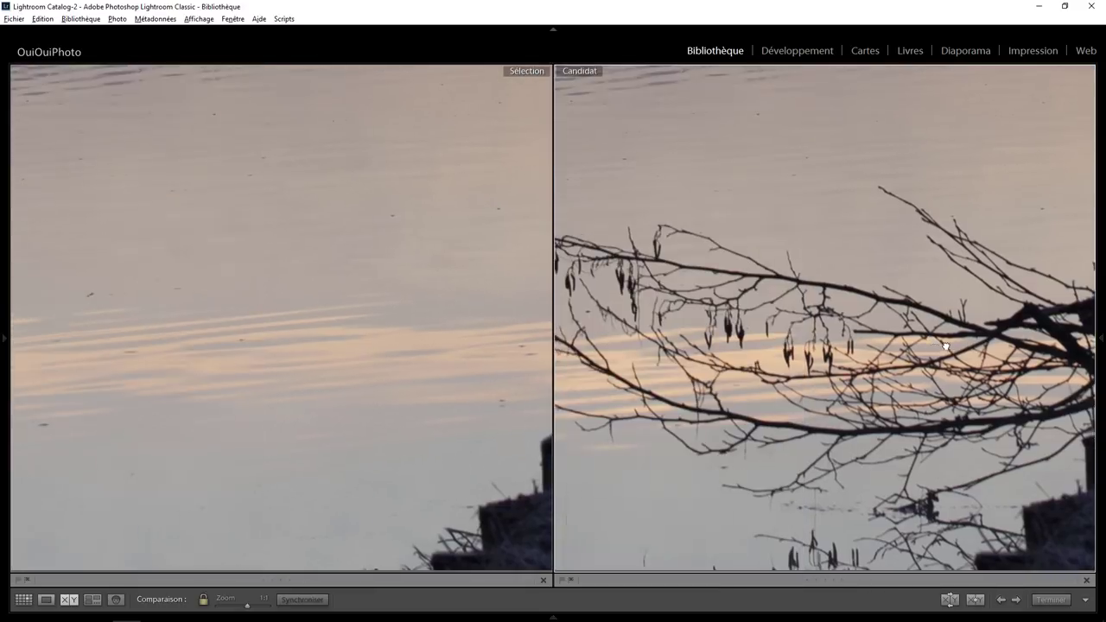
- Compare the steps and open water side by side, fit both photos, then open Développement
{"action": "mouse_move", "coordinate": [685, 342]}
{"action": "left_mouse_down"}
{"action": "mouse_move", "coordinate": [922, 346]}
{"action": "mouse_move", "coordinate": [754, 466]}
{"action": "mouse_move", "coordinate": [293, 309]}
{"action": "left_mouse_up"}
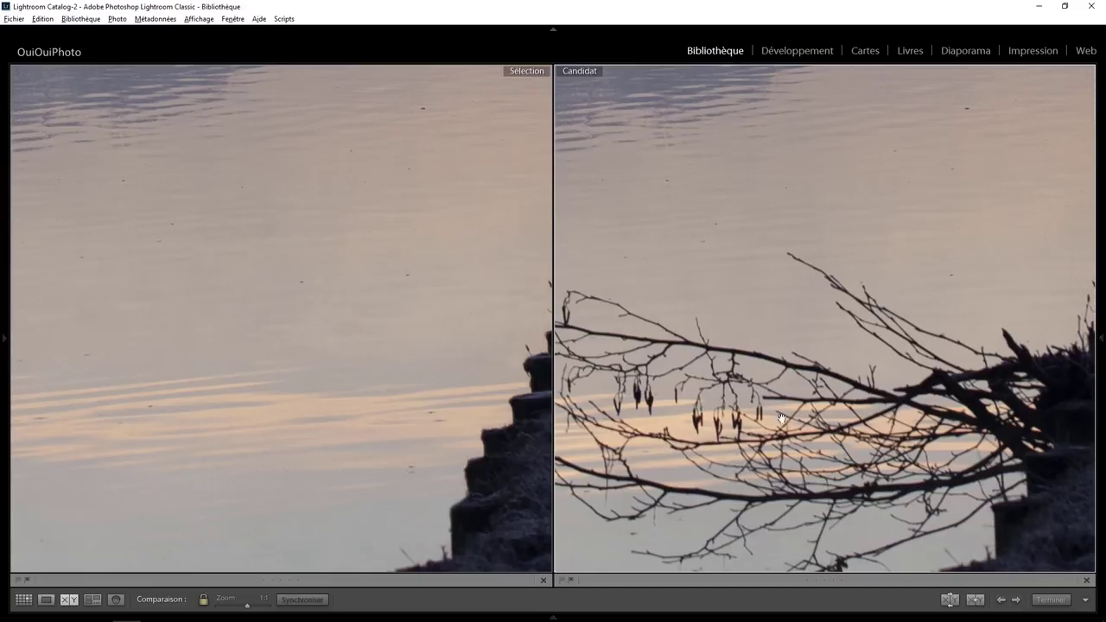
{"action": "left_click_drag", "start_coordinate": [703, 430], "coordinate": [789, 413]}
{"action": "mouse_move", "coordinate": [716, 410]}
{"action": "left_mouse_down"}
{"action": "mouse_move", "coordinate": [853, 421]}
{"action": "mouse_move", "coordinate": [947, 320]}
{"action": "mouse_move", "coordinate": [808, 278]}
{"action": "mouse_move", "coordinate": [1004, 296]}
{"action": "mouse_move", "coordinate": [757, 327]}
{"action": "left_mouse_up"}
{"action": "left_click_drag", "start_coordinate": [1020, 297], "coordinate": [859, 353]}
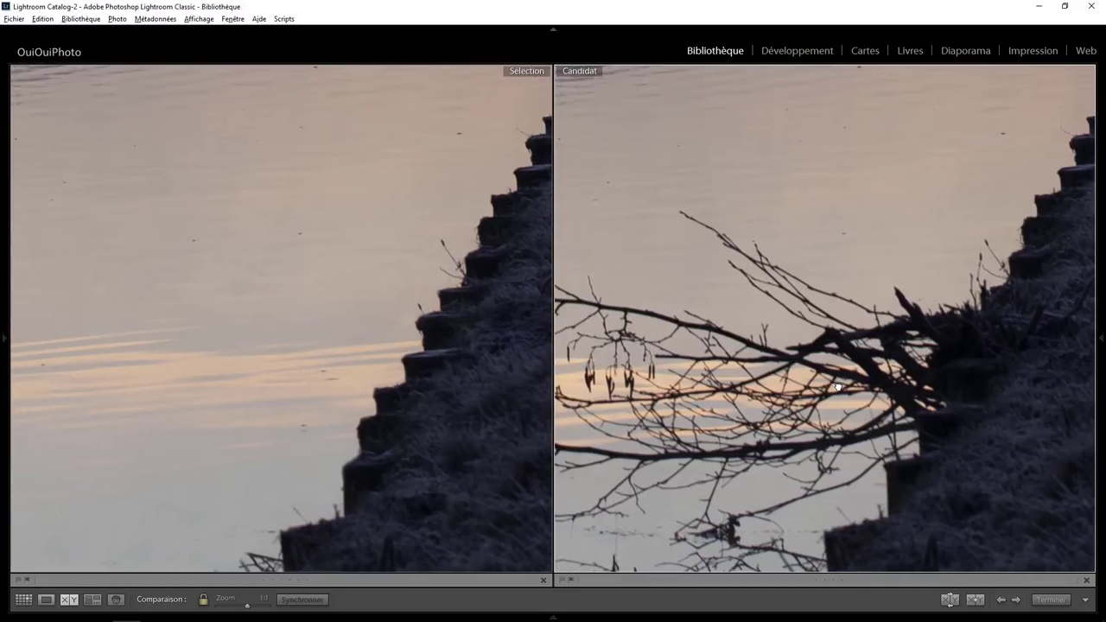
{"action": "mouse_move", "coordinate": [801, 380]}
{"action": "left_mouse_down"}
{"action": "mouse_move", "coordinate": [837, 385]}
{"action": "mouse_move", "coordinate": [777, 367]}
{"action": "left_mouse_up"}
{"action": "left_click", "coordinate": [778, 366]}
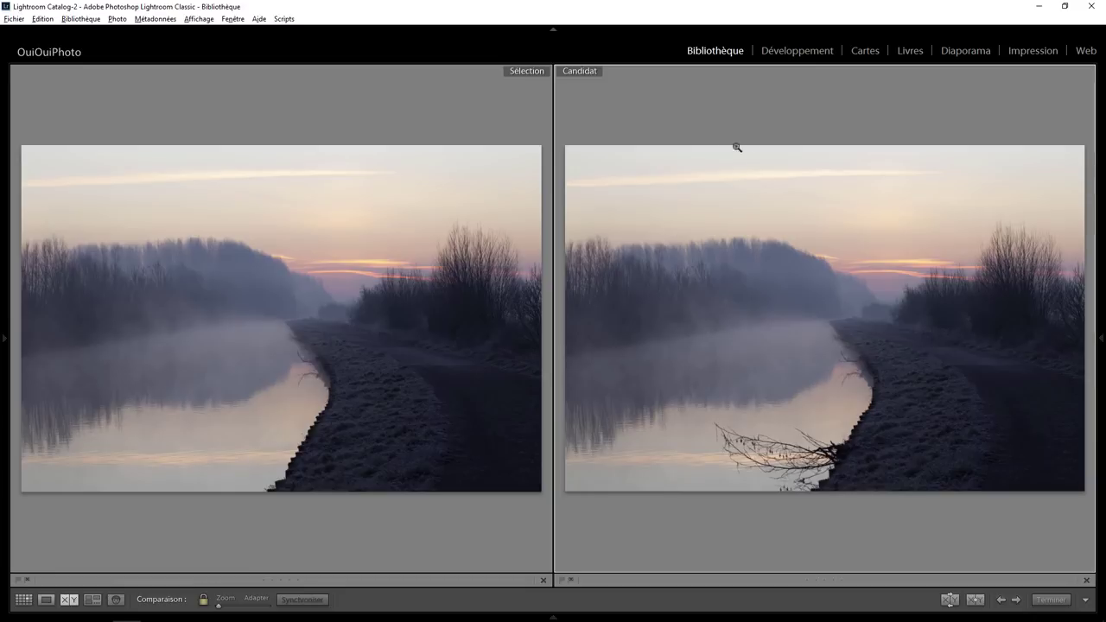
{"action": "left_click", "coordinate": [797, 51]}
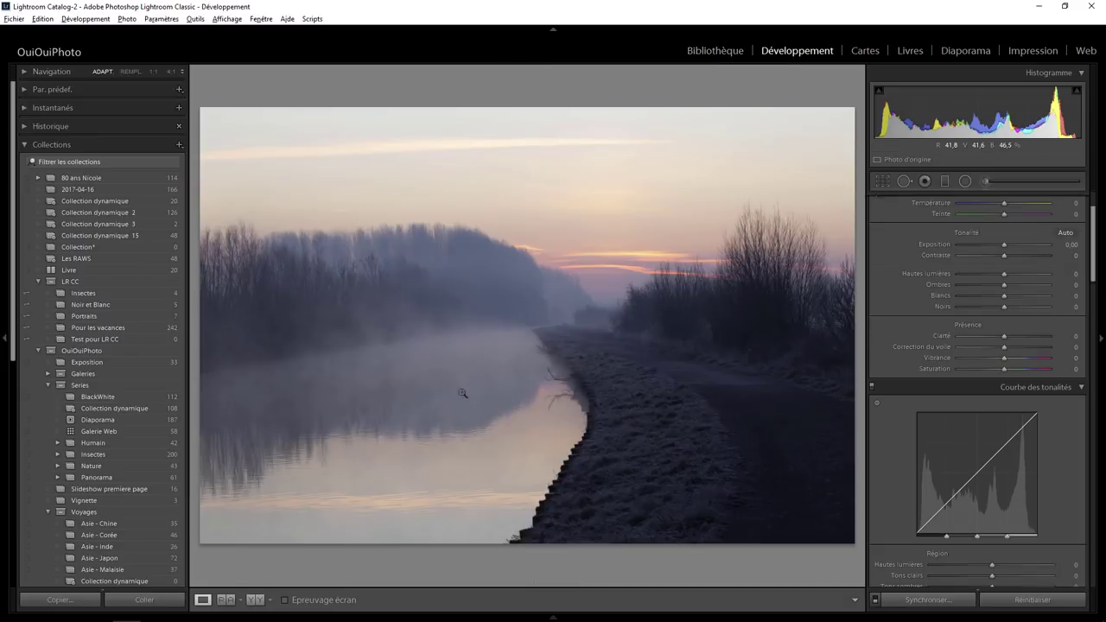
- Zoom to 1:1 on the water beside the stone steps and draw an elliptical radial filter
{"action": "left_click", "coordinate": [542, 485]}
{"action": "left_click_drag", "start_coordinate": [546, 481], "coordinate": [597, 366]}
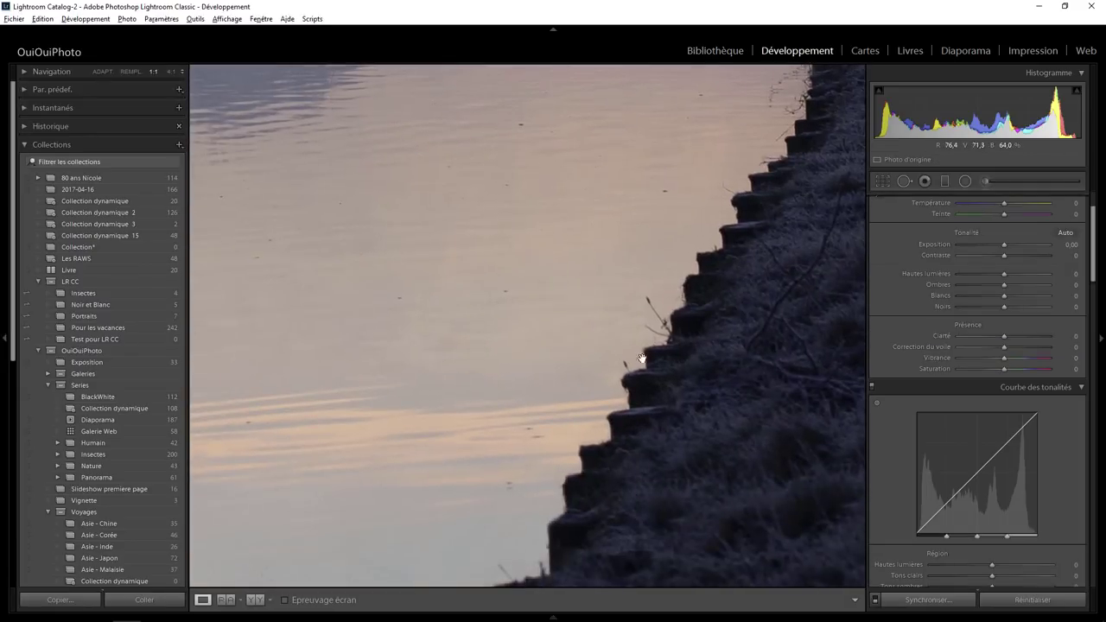
{"action": "left_click", "coordinate": [965, 181]}
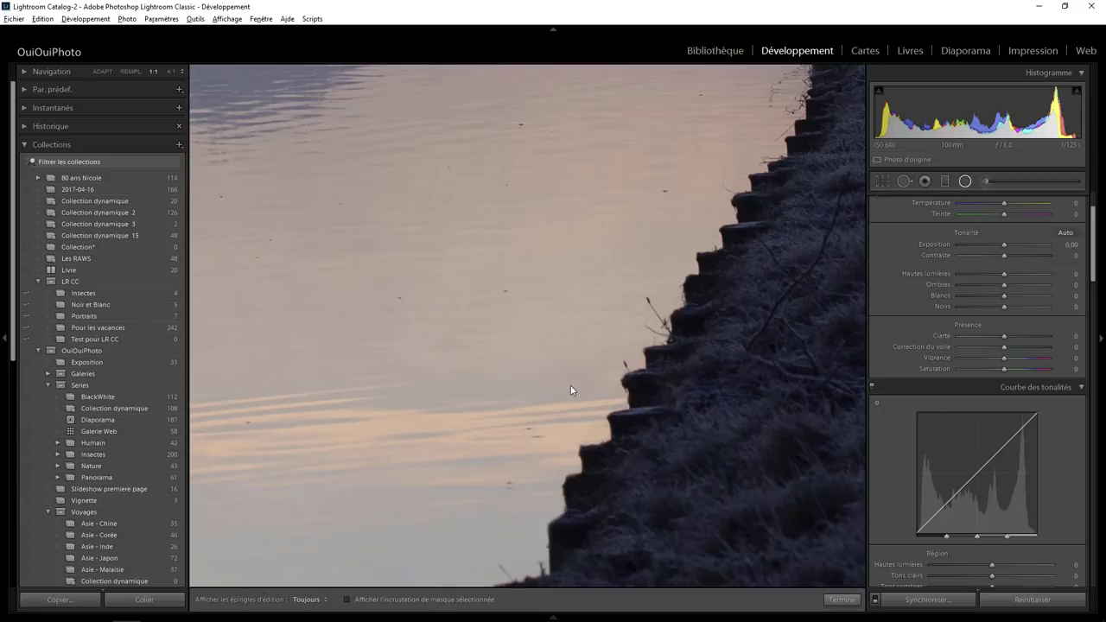
{"action": "left_click_drag", "start_coordinate": [482, 391], "coordinate": [648, 425]}
- Reset the filter's Effect, set Température to 4, and widen and lower the ellipse
{"action": "double_click", "coordinate": [886, 223]}
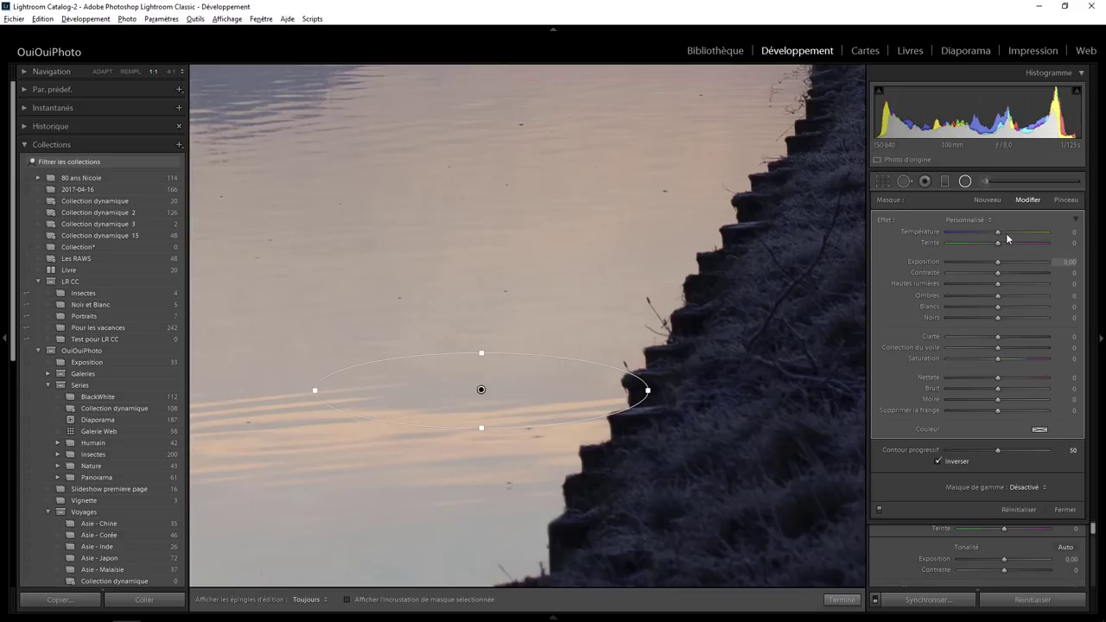
{"action": "left_click_drag", "start_coordinate": [998, 233], "coordinate": [1002, 236]}
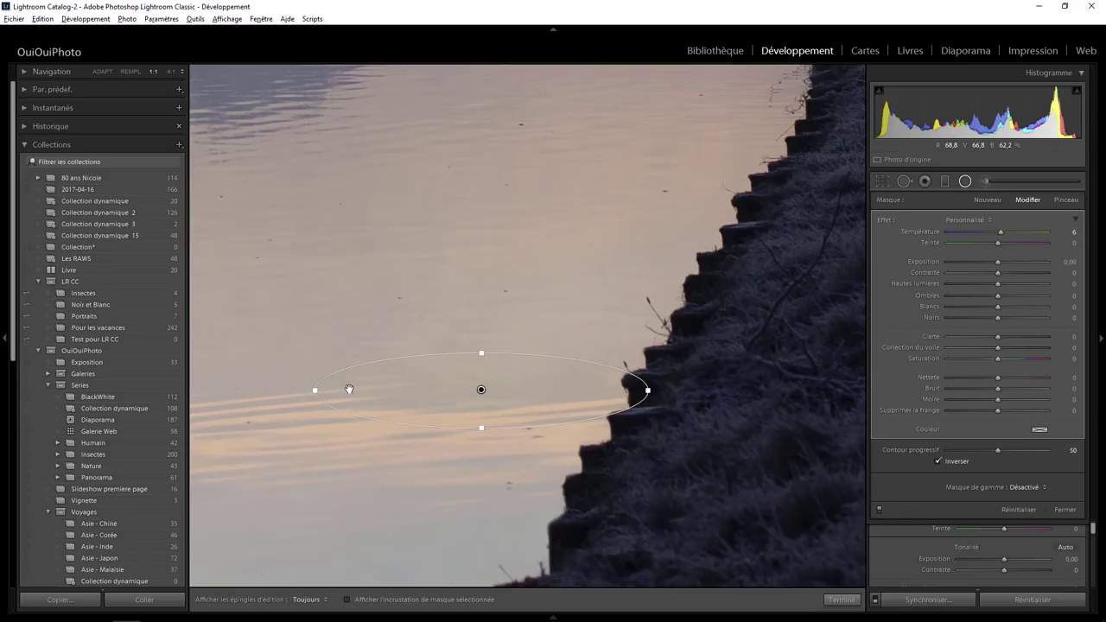
{"action": "left_click_drag", "start_coordinate": [314, 391], "coordinate": [267, 390]}
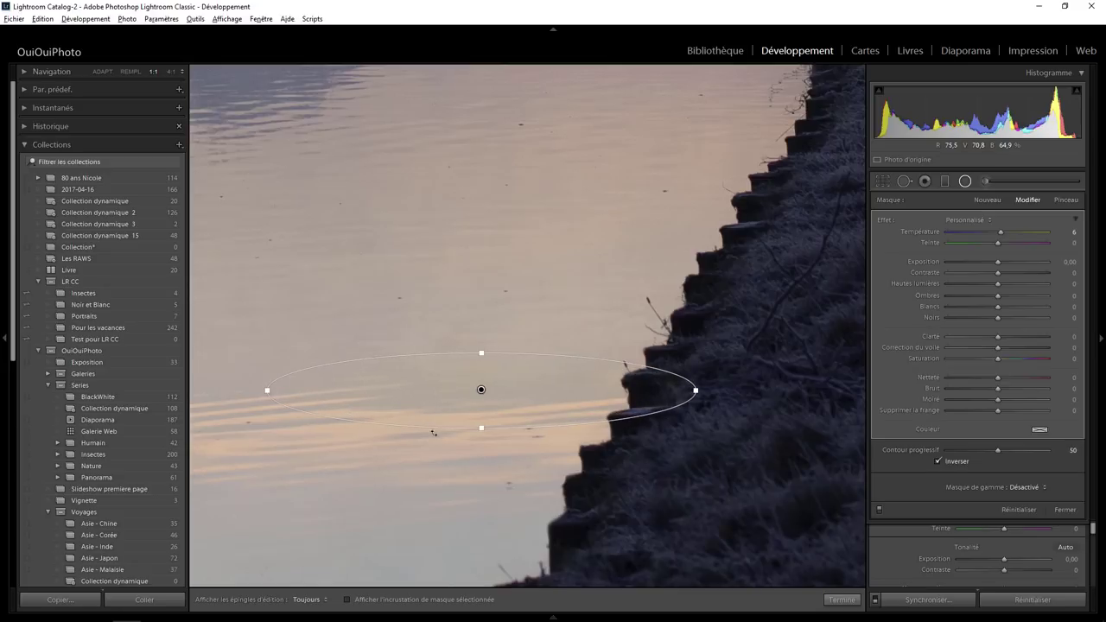
{"action": "mouse_move", "coordinate": [480, 390]}
{"action": "left_mouse_down"}
{"action": "mouse_move", "coordinate": [478, 426]}
{"action": "mouse_move", "coordinate": [486, 397]}
{"action": "left_mouse_up"}
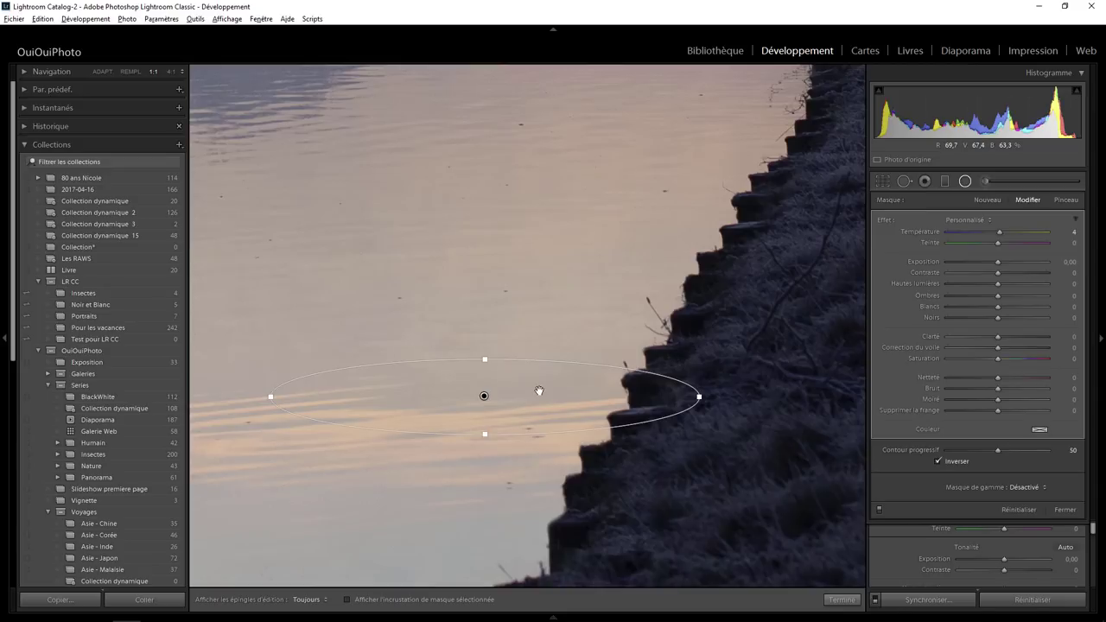
{"action": "left_click_drag", "start_coordinate": [411, 314], "coordinate": [643, 323]}
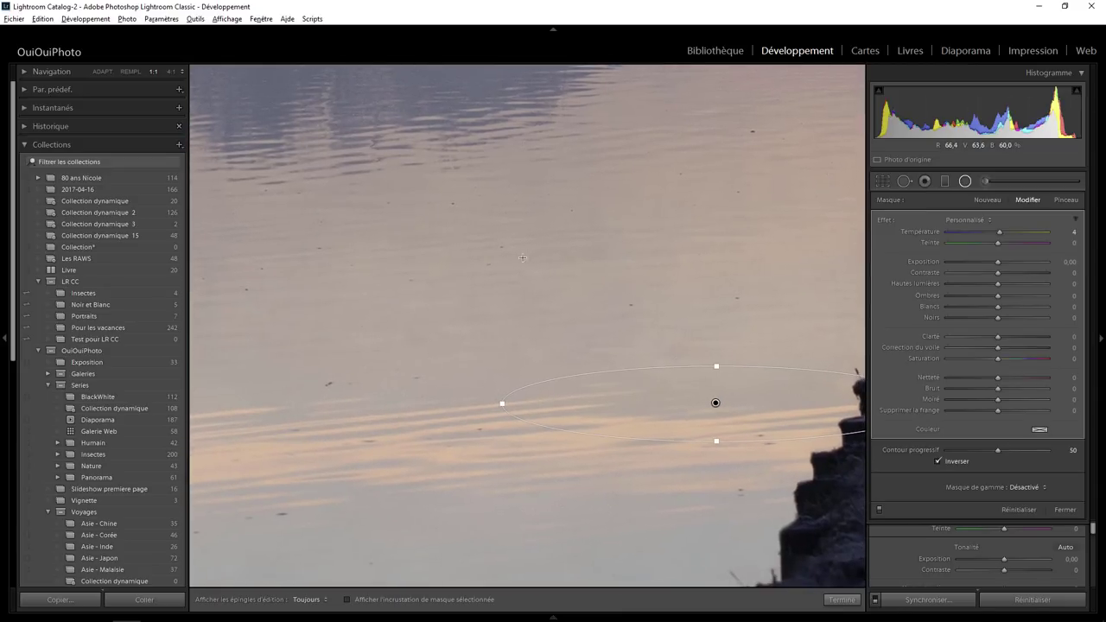
- Draw a new reset ellipse on the open water and drag its Clarté down to -63
{"action": "left_click", "coordinate": [964, 181]}
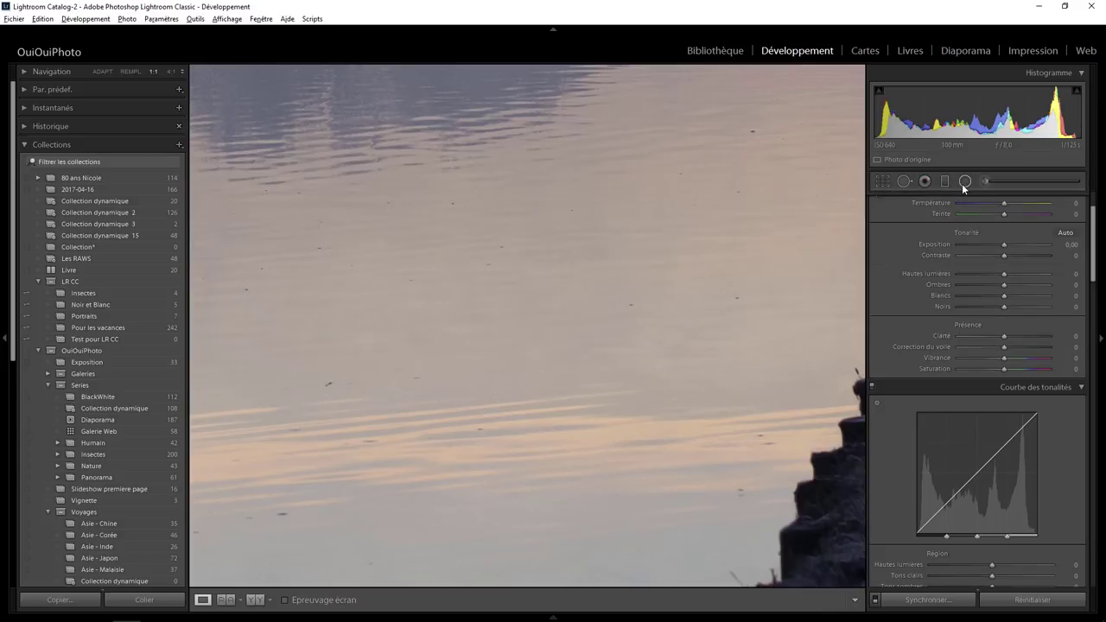
{"action": "left_click", "coordinate": [964, 182]}
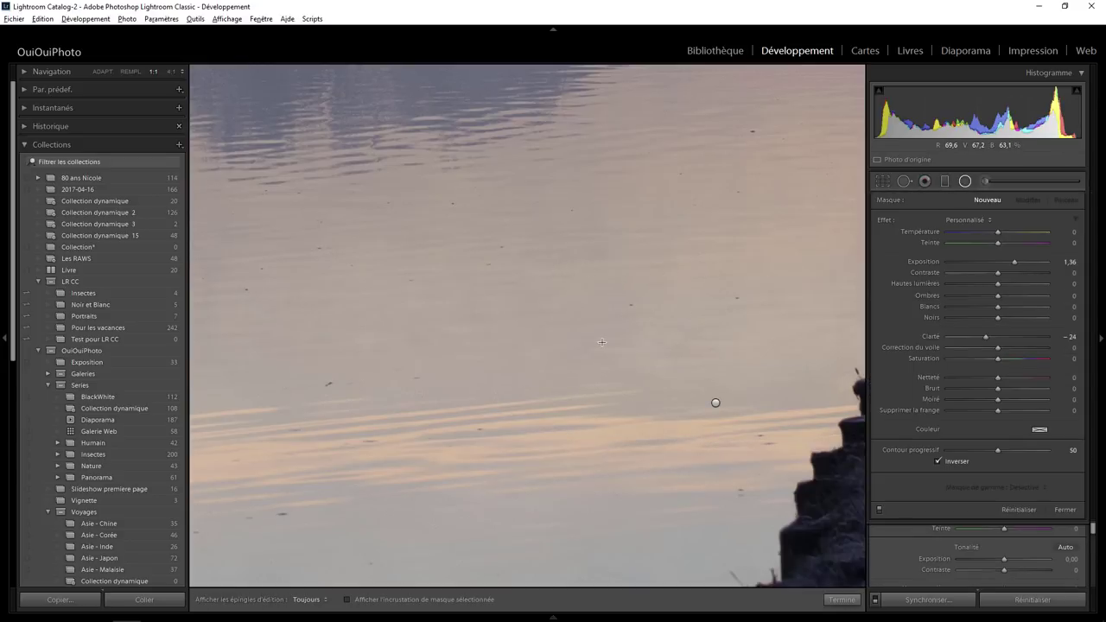
{"action": "left_click_drag", "start_coordinate": [579, 330], "coordinate": [745, 379]}
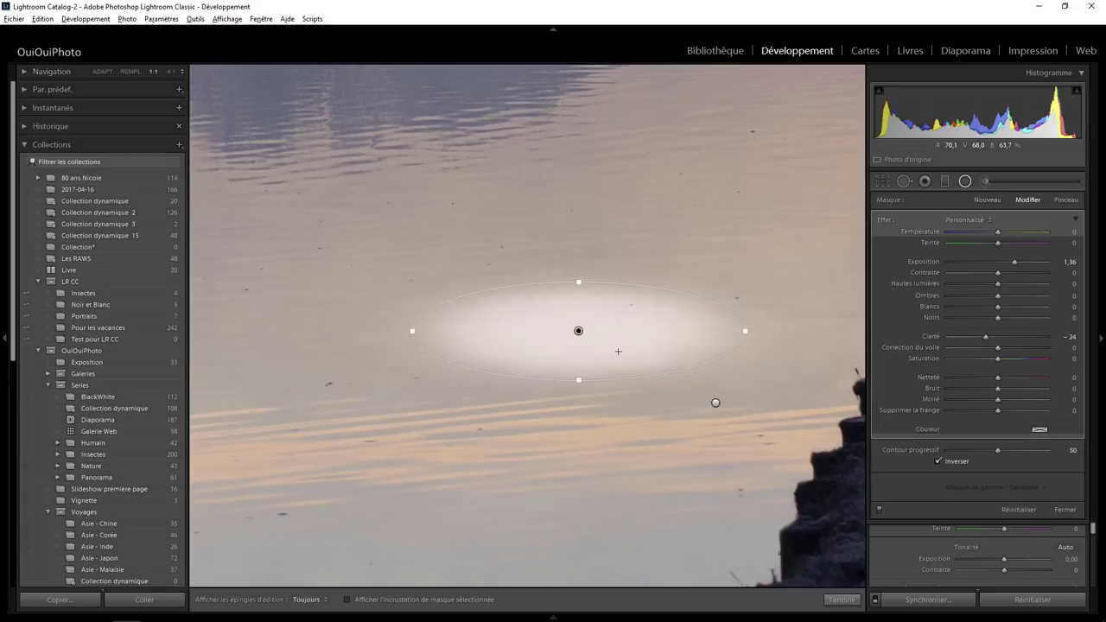
{"action": "double_click", "coordinate": [887, 220]}
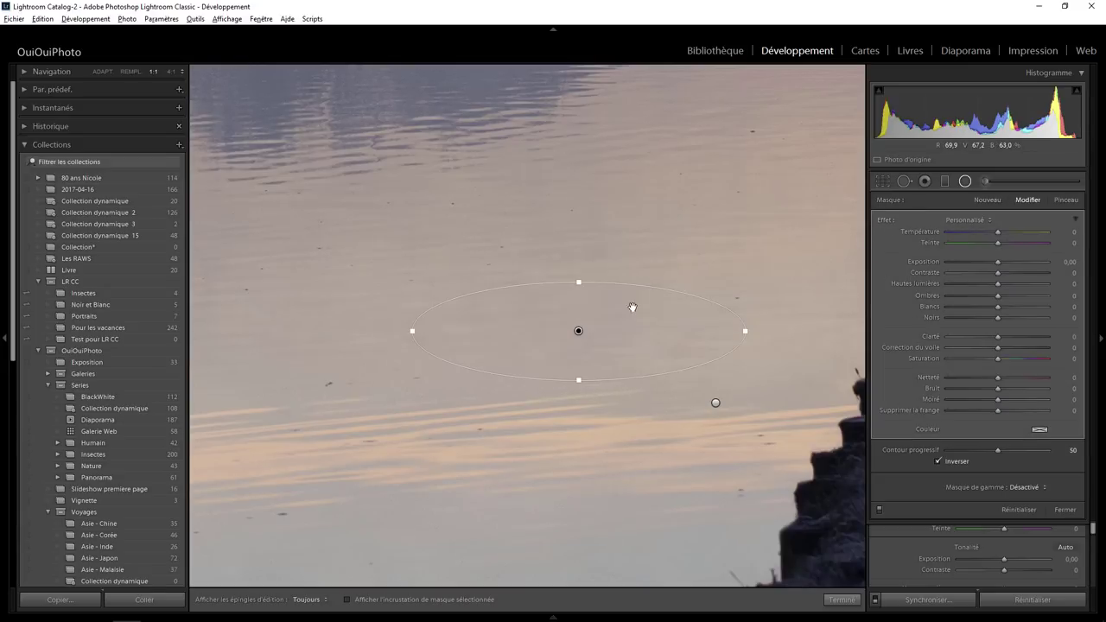
{"action": "left_click_drag", "start_coordinate": [579, 333], "coordinate": [623, 339]}
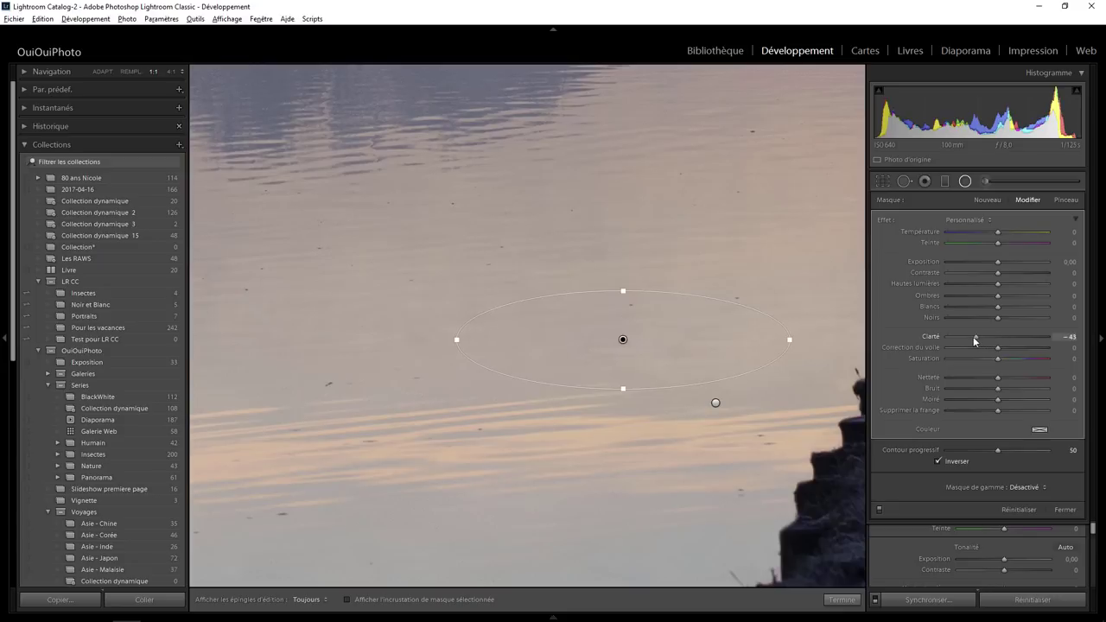
{"action": "mouse_move", "coordinate": [976, 340]}
{"action": "left_mouse_down"}
{"action": "mouse_move", "coordinate": [927, 342]}
{"action": "mouse_move", "coordinate": [1010, 337]}
{"action": "mouse_move", "coordinate": [970, 346]}
{"action": "left_mouse_up"}
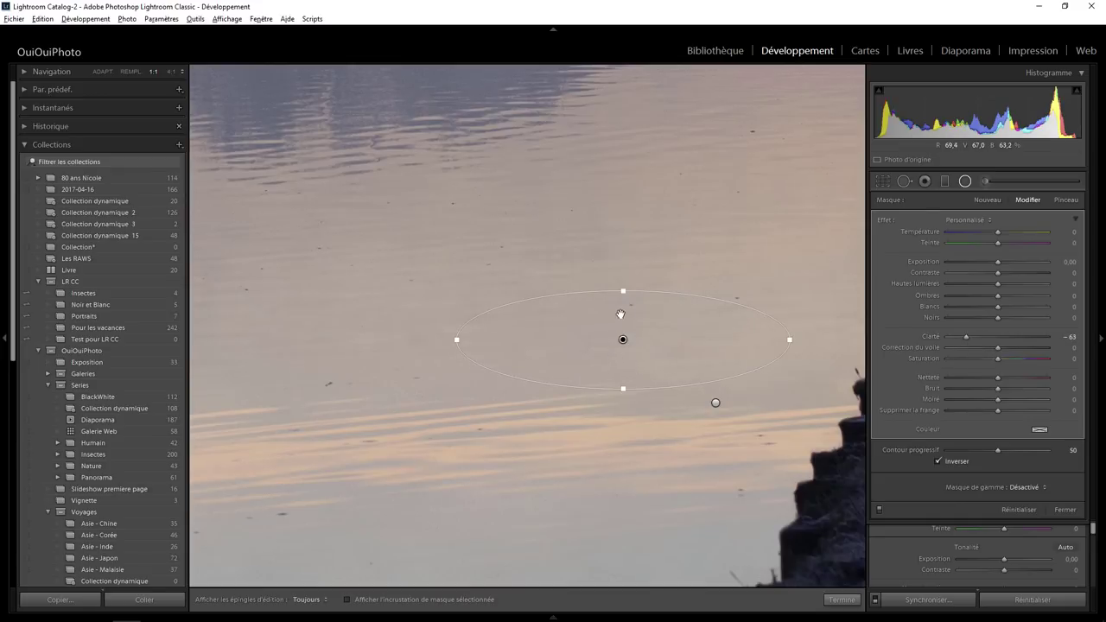
- Close the Radial Filter tool and fit the whole photo with ADAPT in the Navigator
{"action": "left_click", "coordinate": [840, 598]}
{"action": "left_click", "coordinate": [630, 348]}
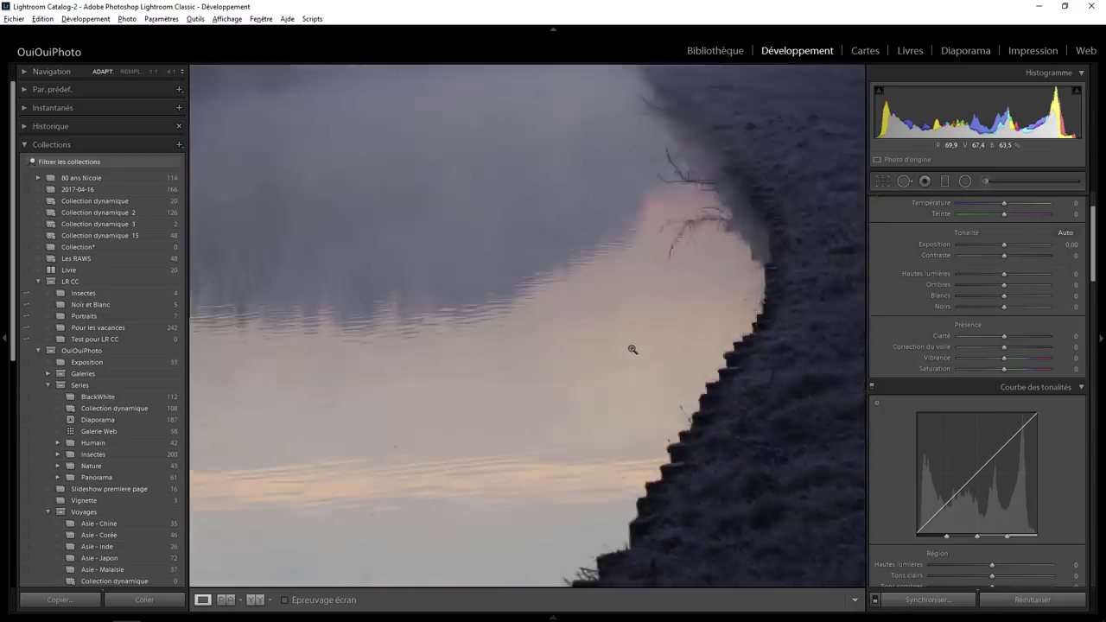